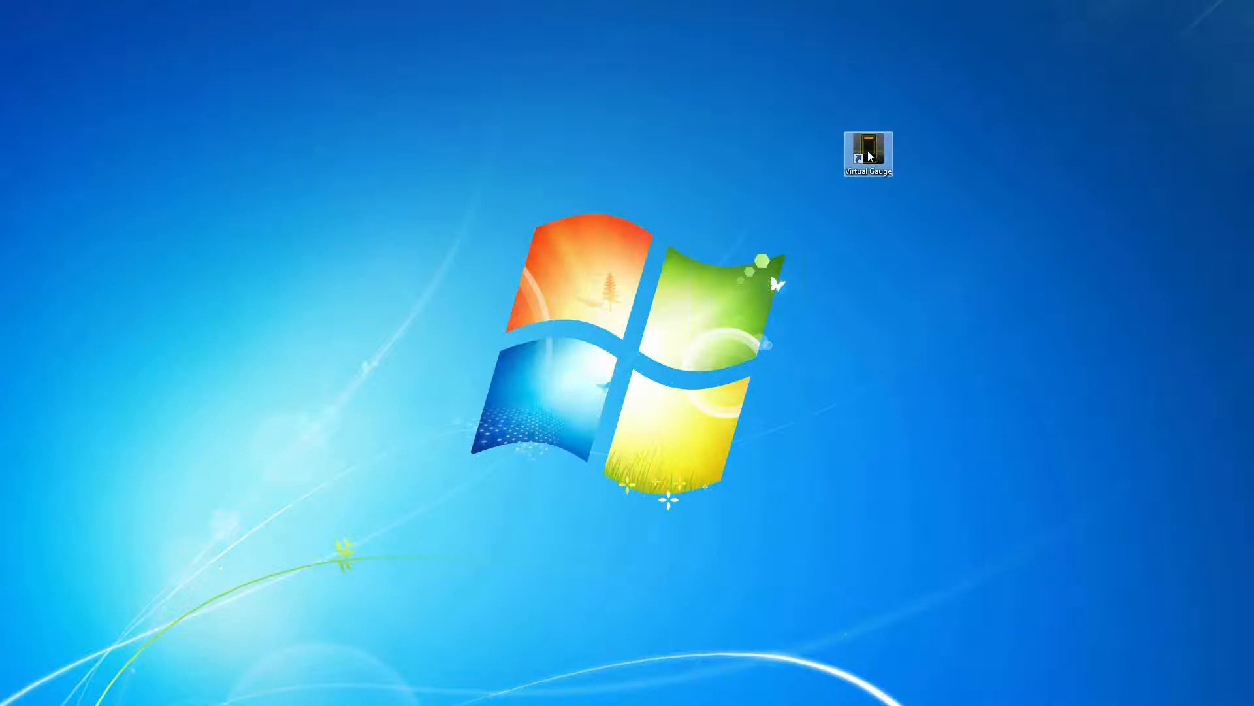
Launch Virtual Gauge, show its settings, and enlarge the window to nearly the full screen height.
click(967, 168)
drag(1104, 115, 675, 114)
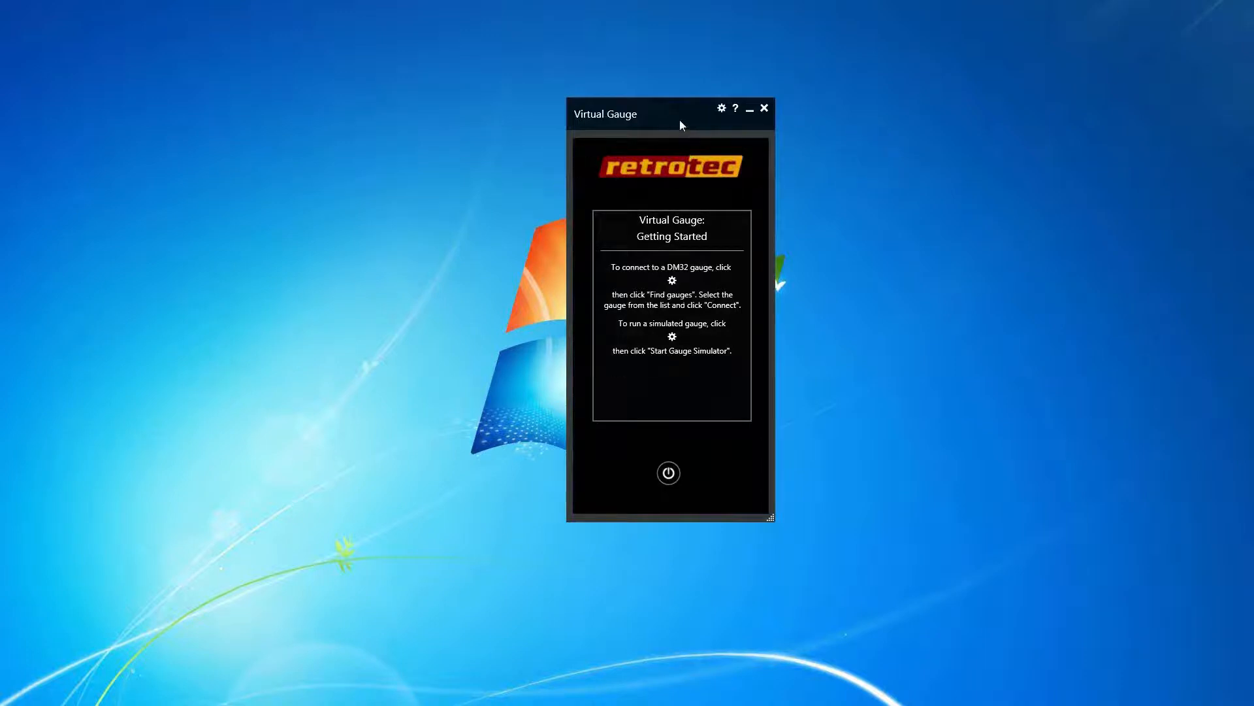
click(722, 108)
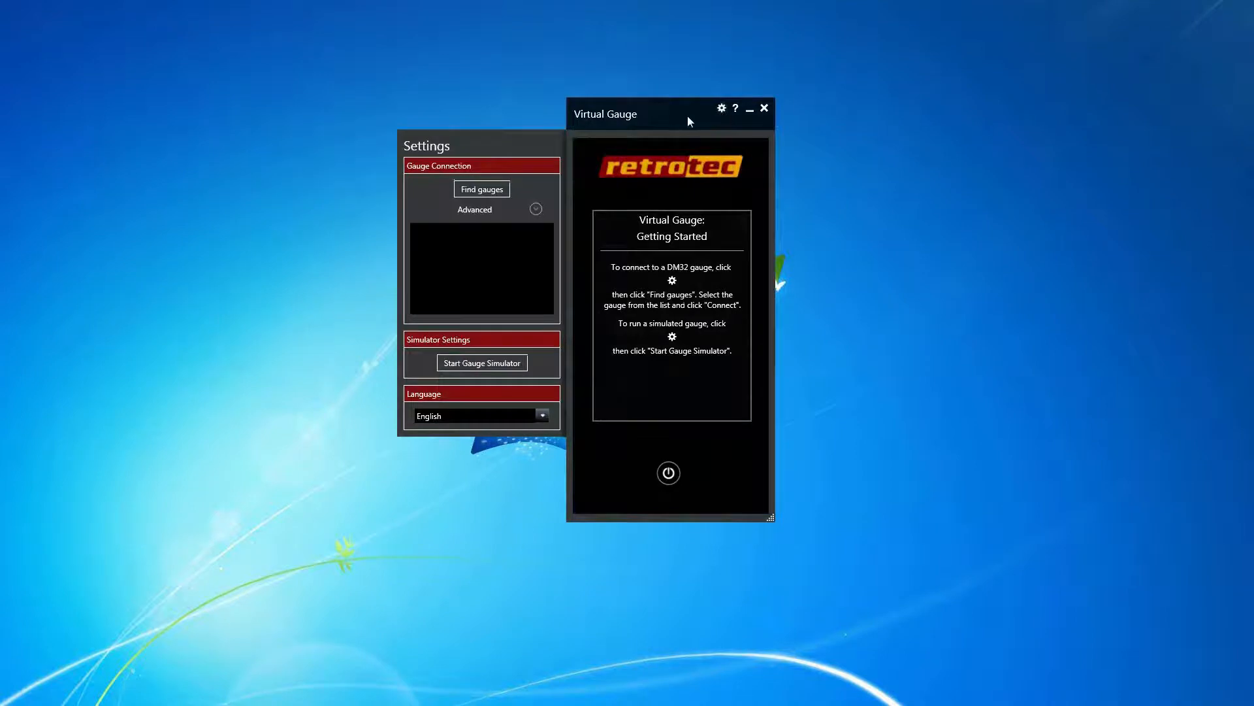
drag(694, 116, 513, 66)
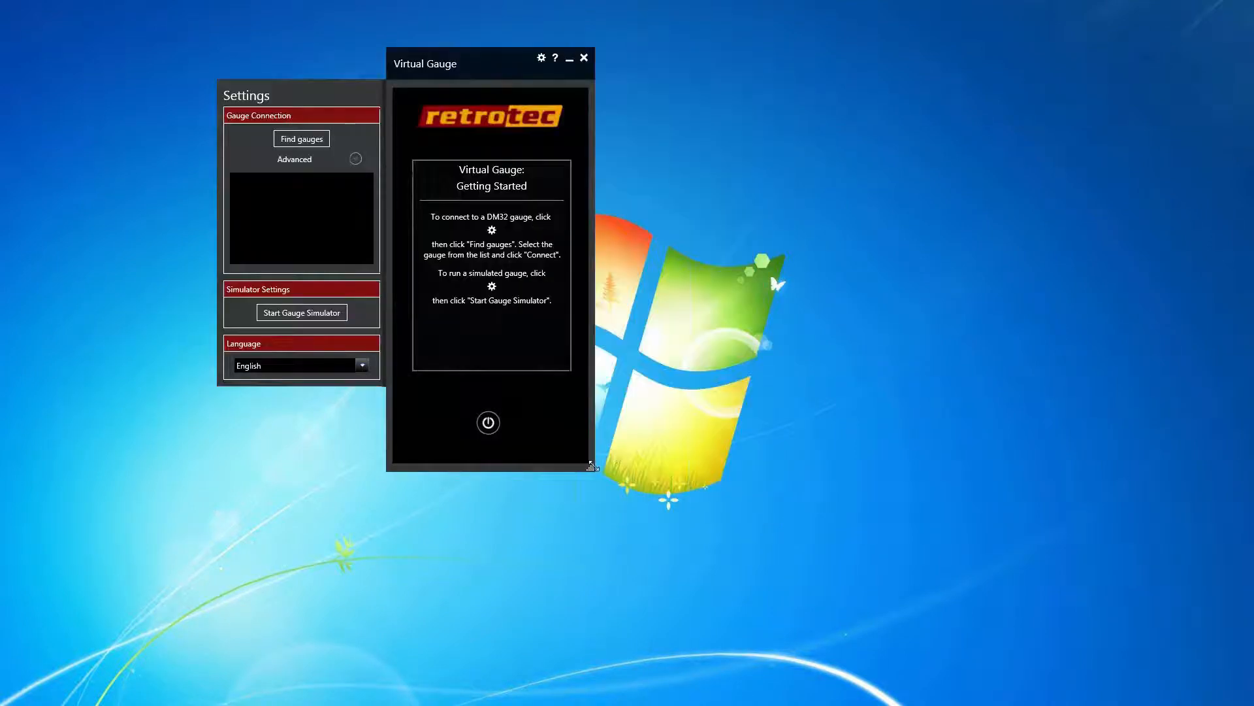
drag(592, 467, 1040, 692)
drag(824, 88, 793, 57)
drag(1008, 680, 1069, 694)
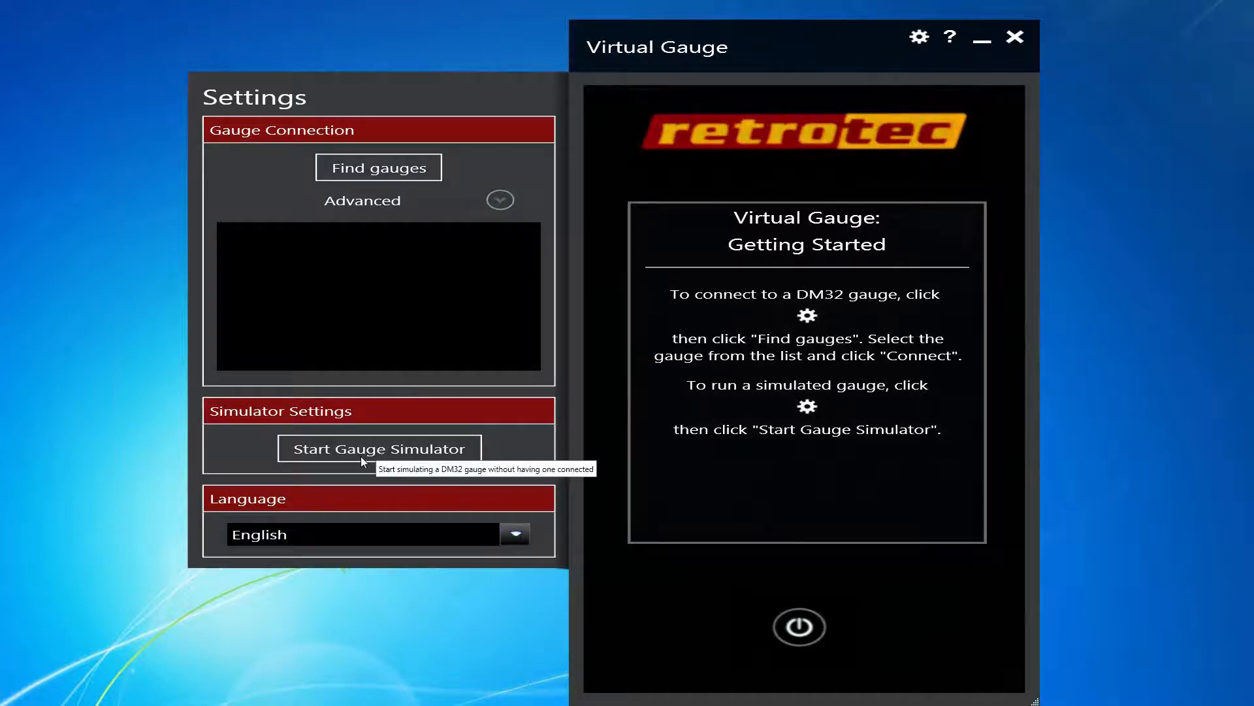
Find the available gauges, connect to DM32 gauge 400711 at 10.1.2.182, and hide the connection settings.
click(393, 175)
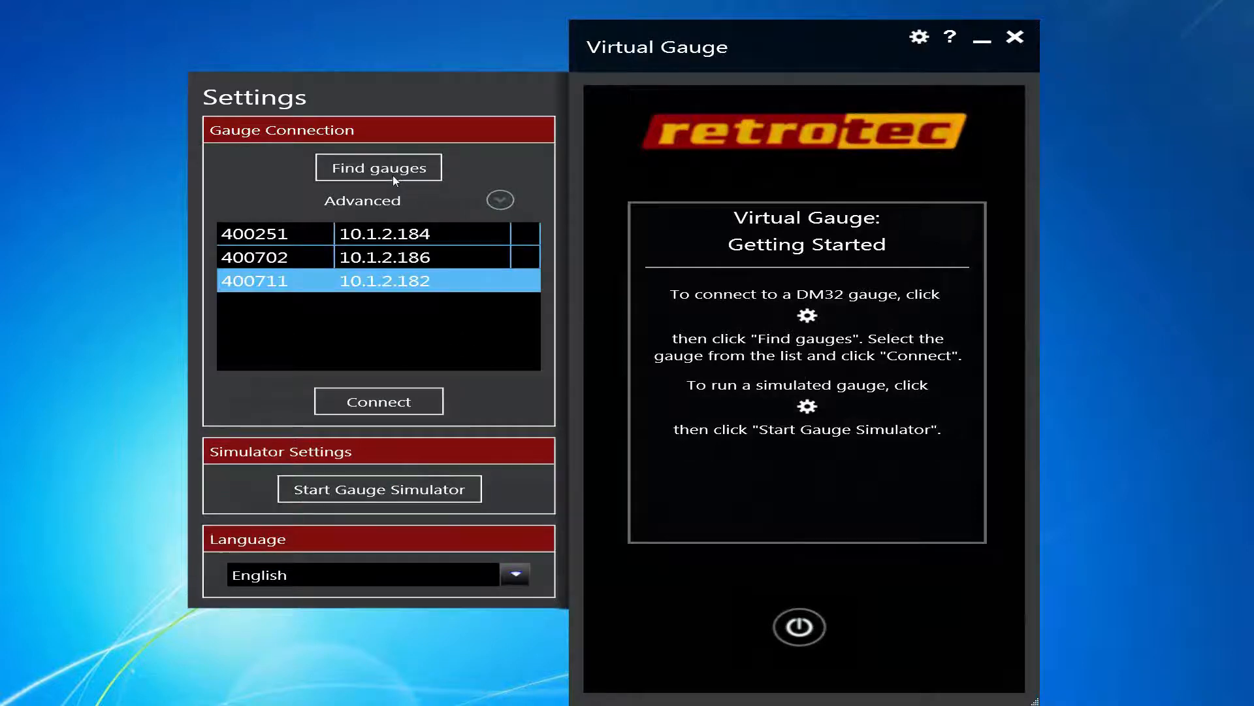
double_click(362, 282)
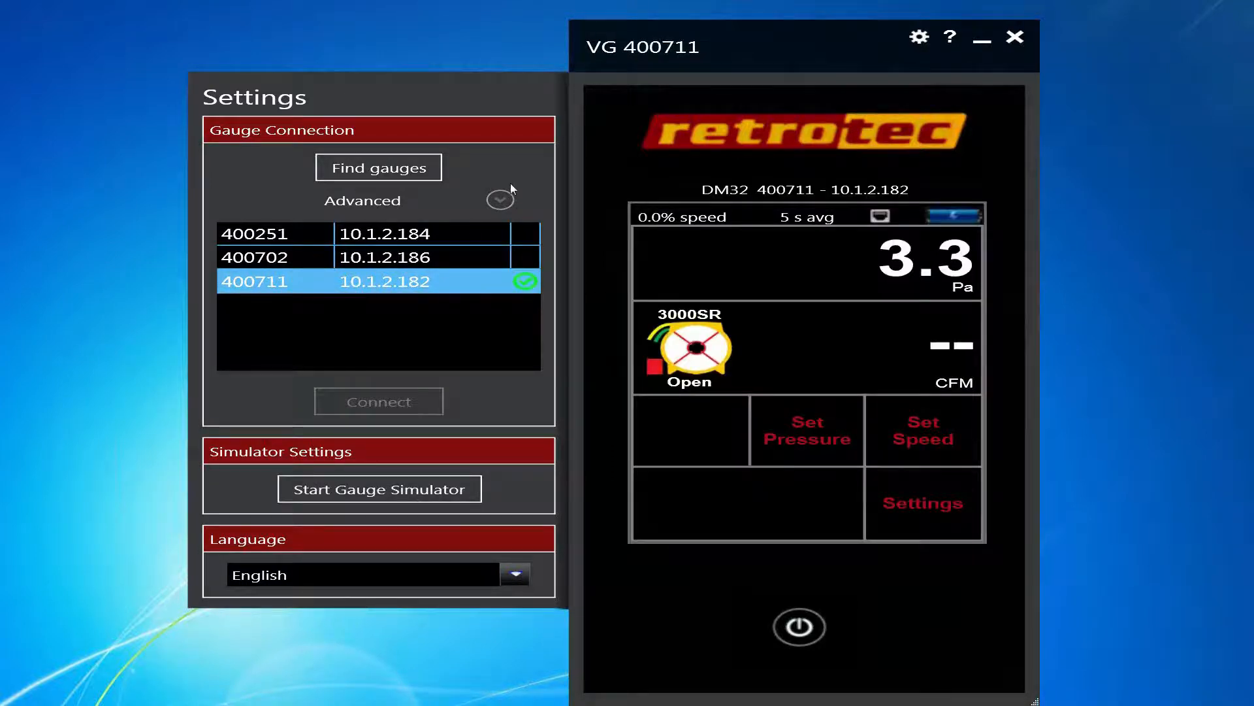
click(916, 39)
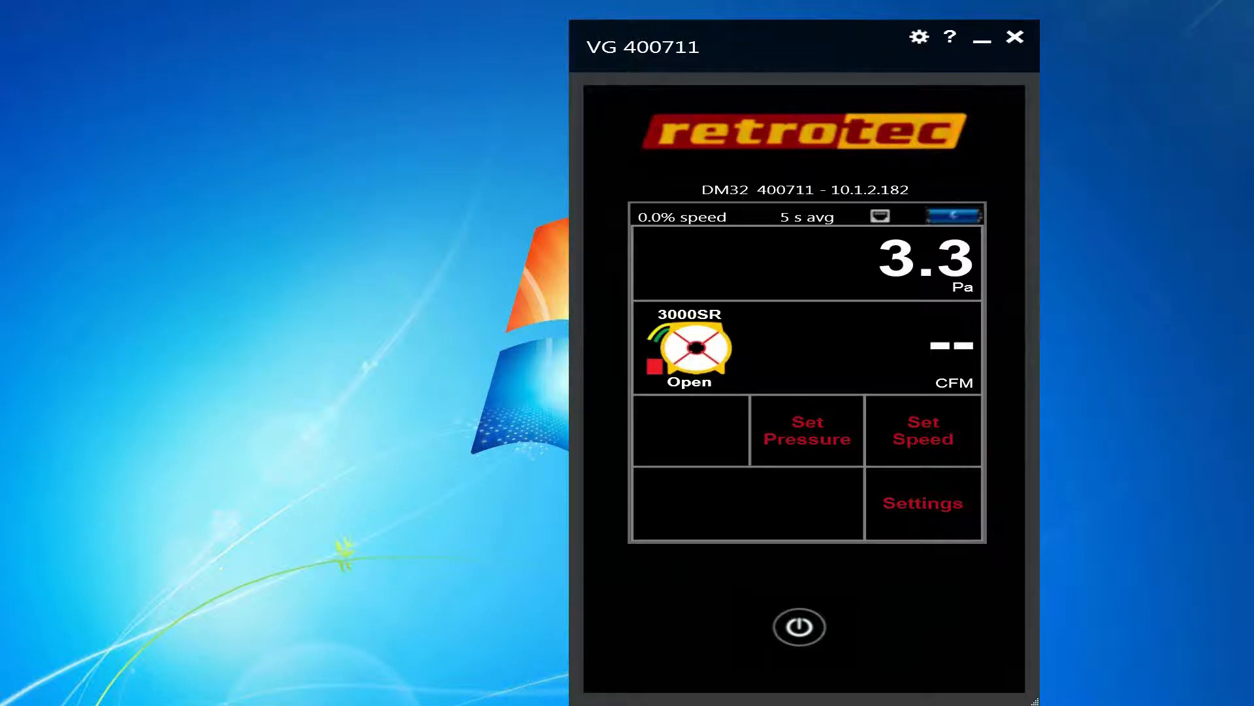
drag(274, 111, 237, 103)
drag(875, 47, 868, 40)
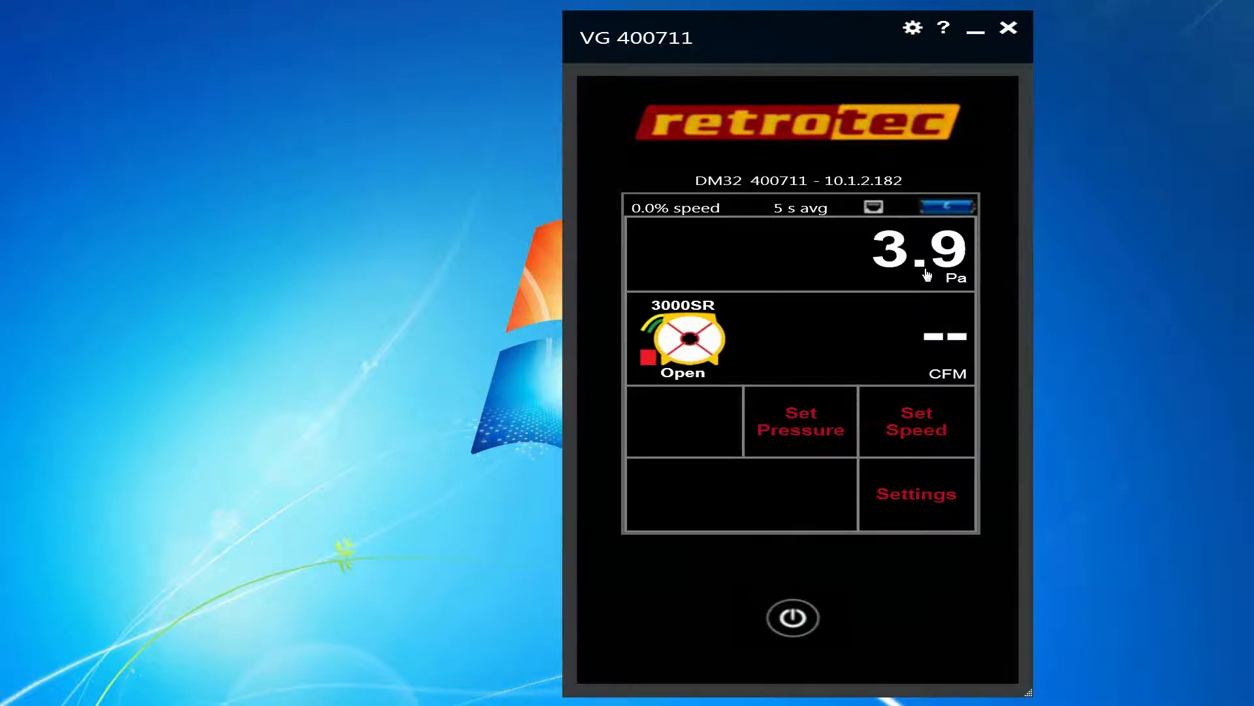
Set the fan speed to 22 %.
click(927, 433)
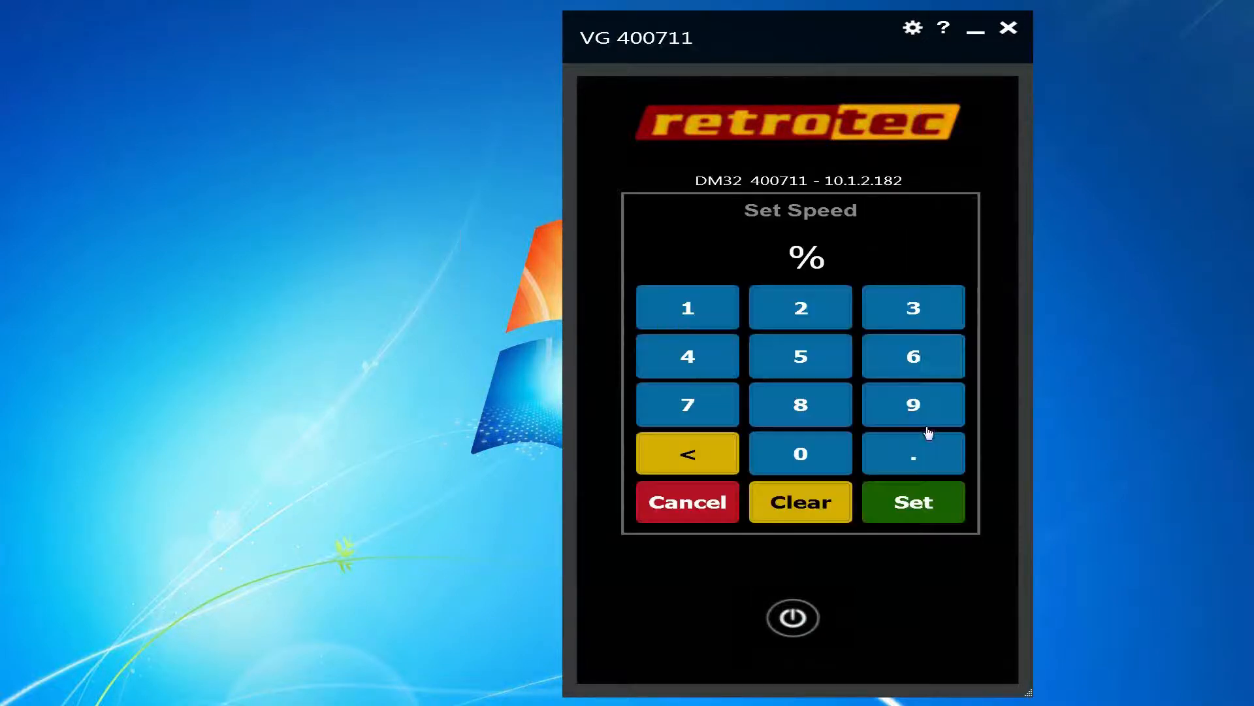
click(813, 315)
click(813, 315)
click(913, 503)
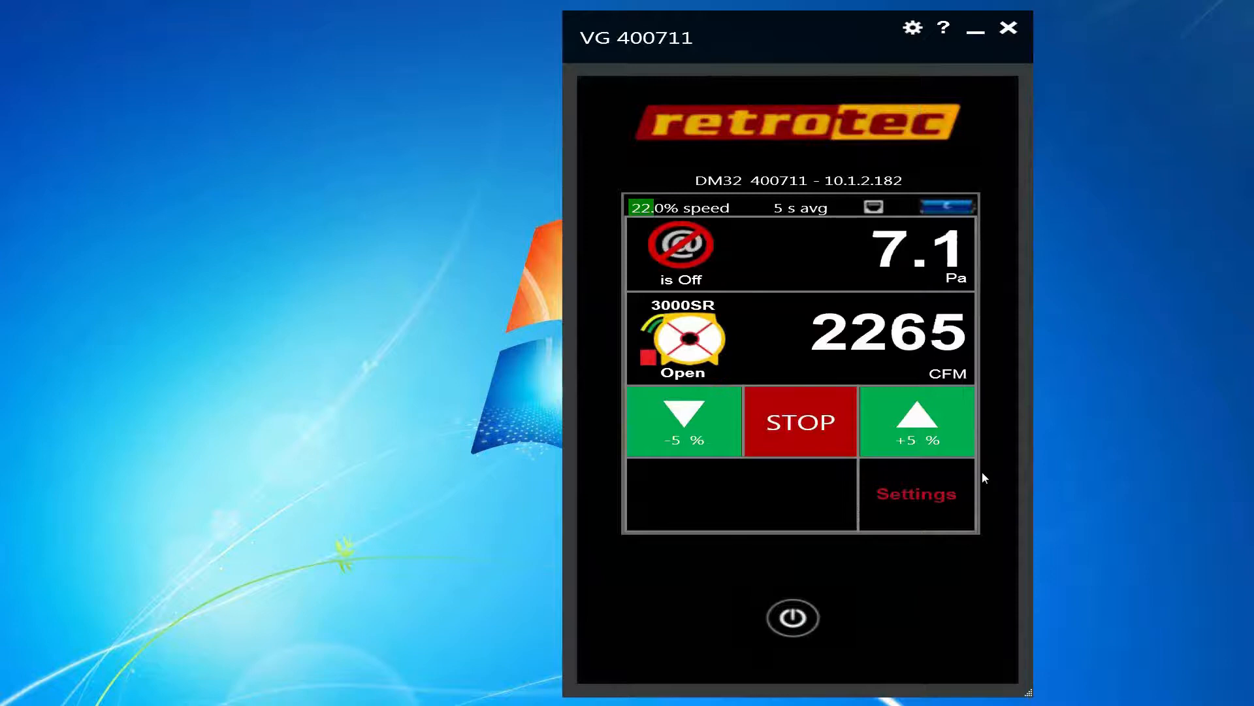
Raise the fan speed in 5 % increments up to 92 %, and lower it by one increment.
click(926, 431)
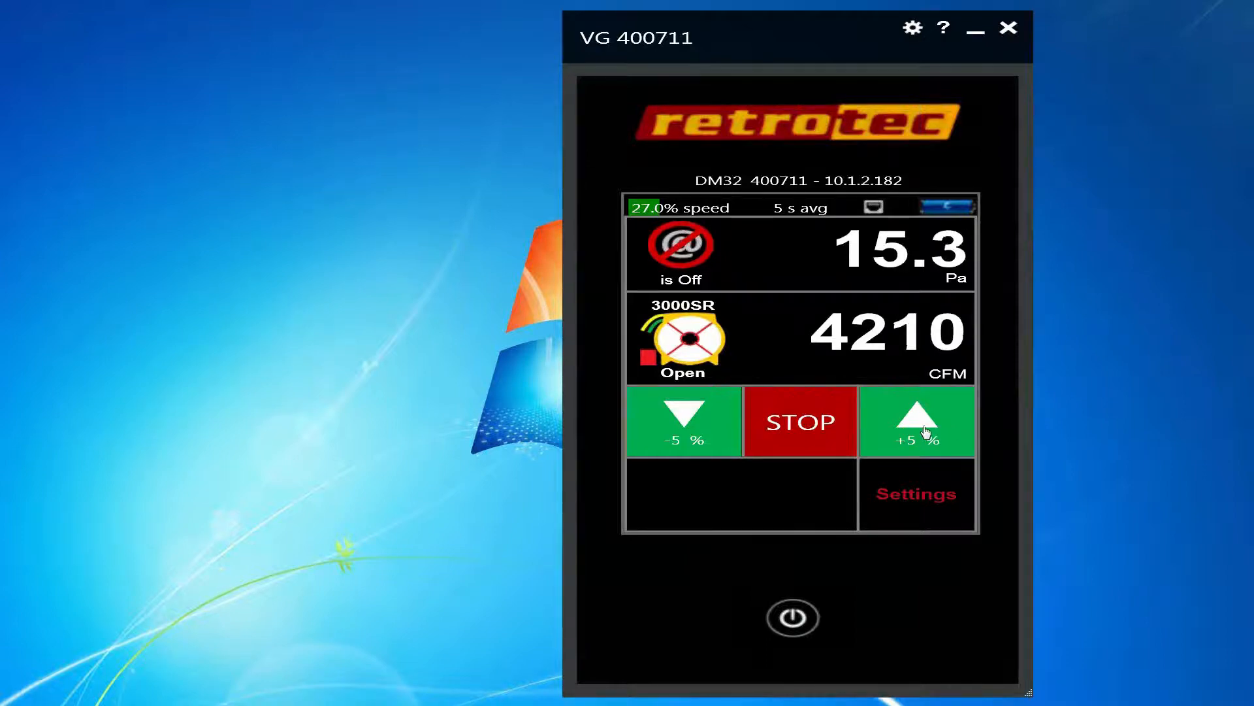
click(926, 431)
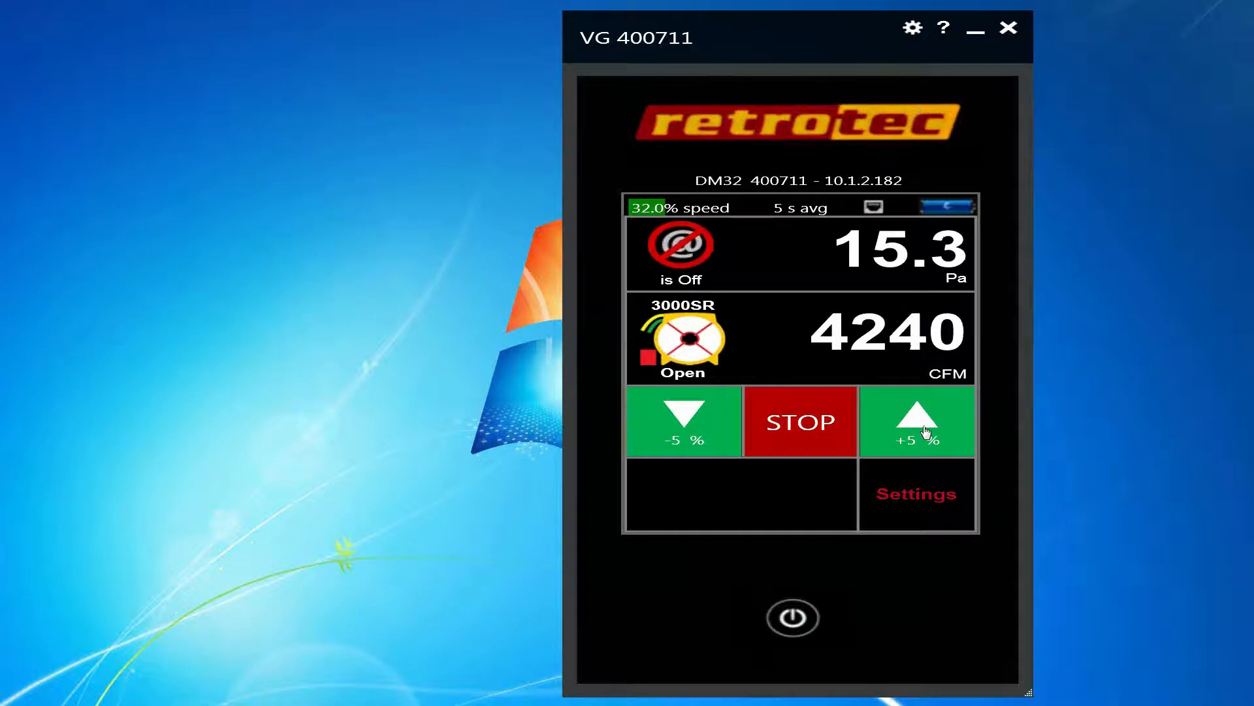
click(926, 431)
click(926, 431)
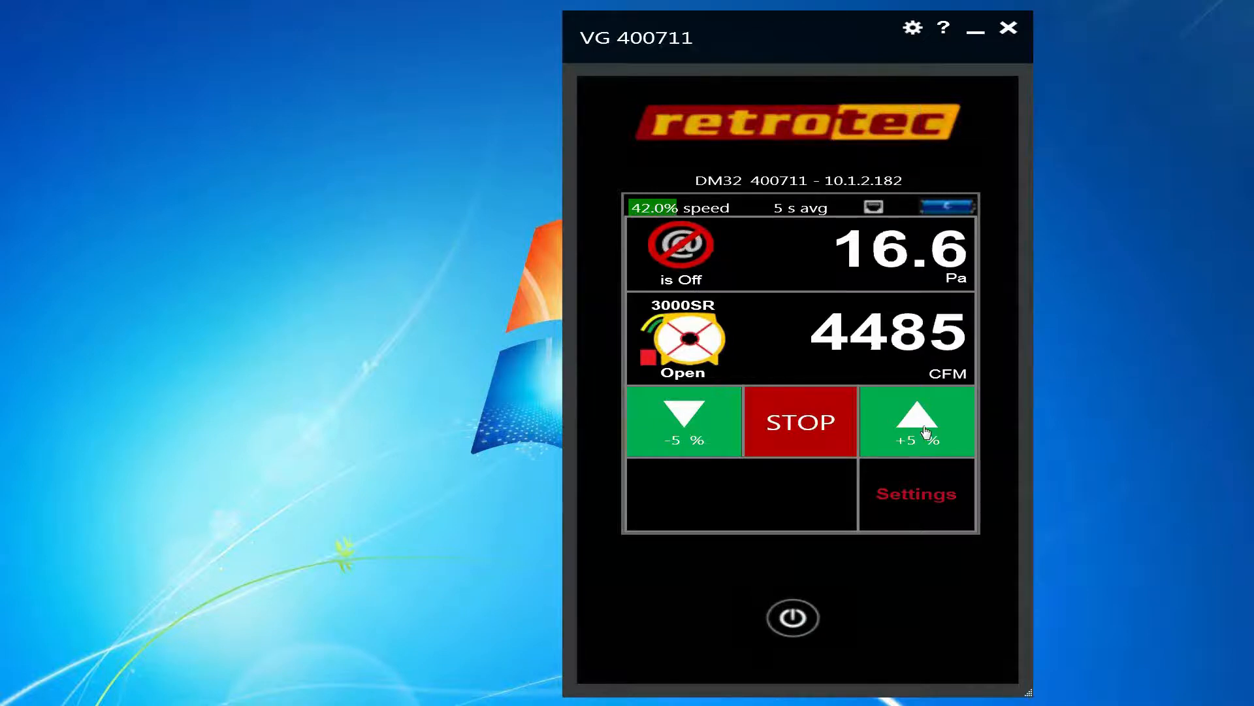
click(926, 431)
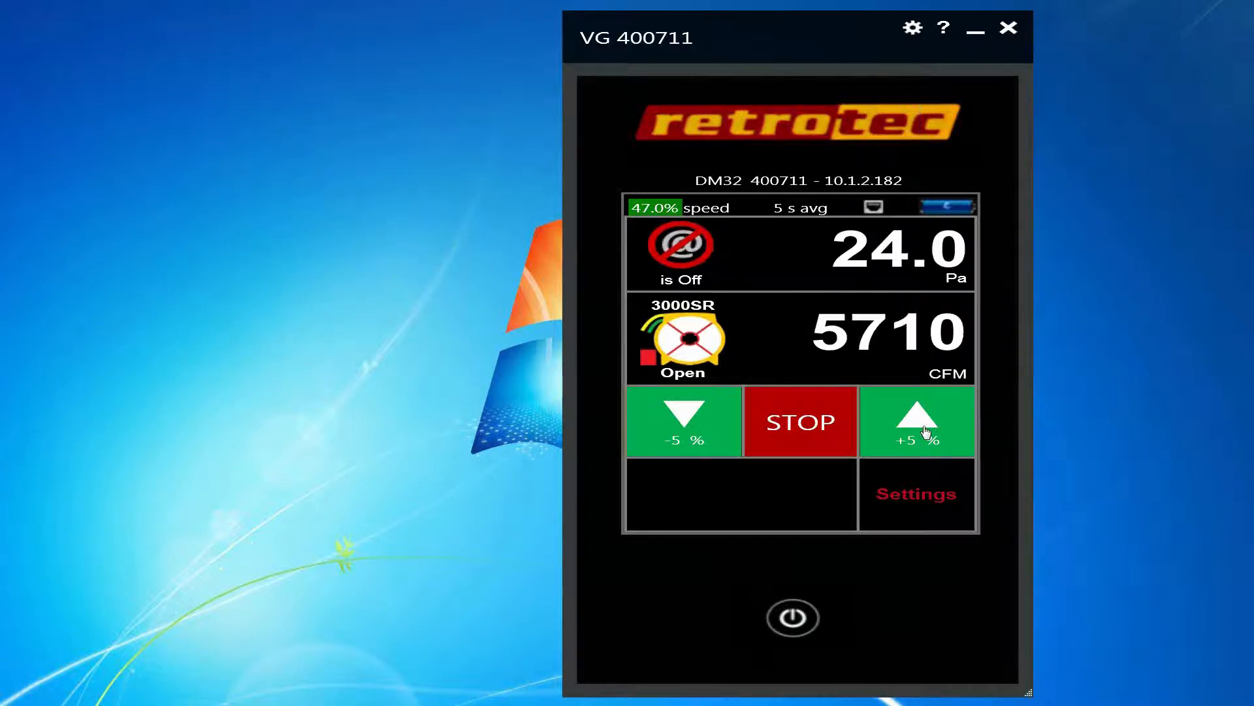
click(926, 431)
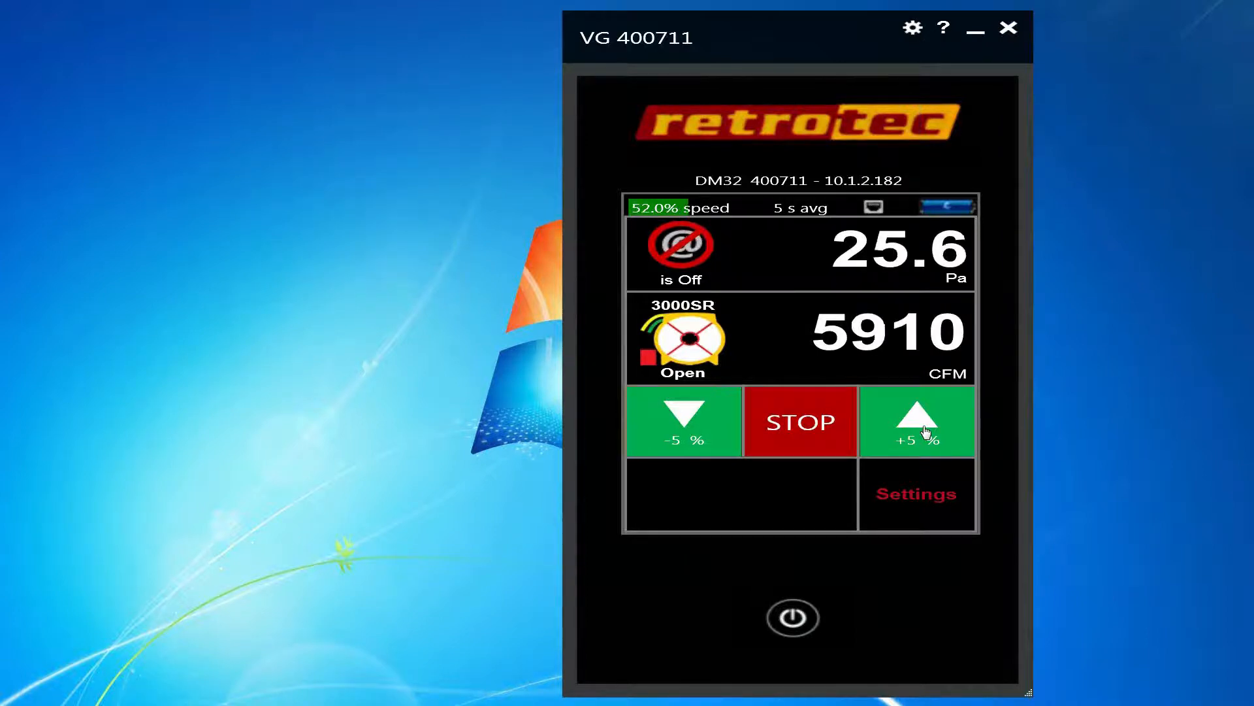
click(927, 431)
click(926, 431)
click(926, 431)
click(927, 432)
click(927, 431)
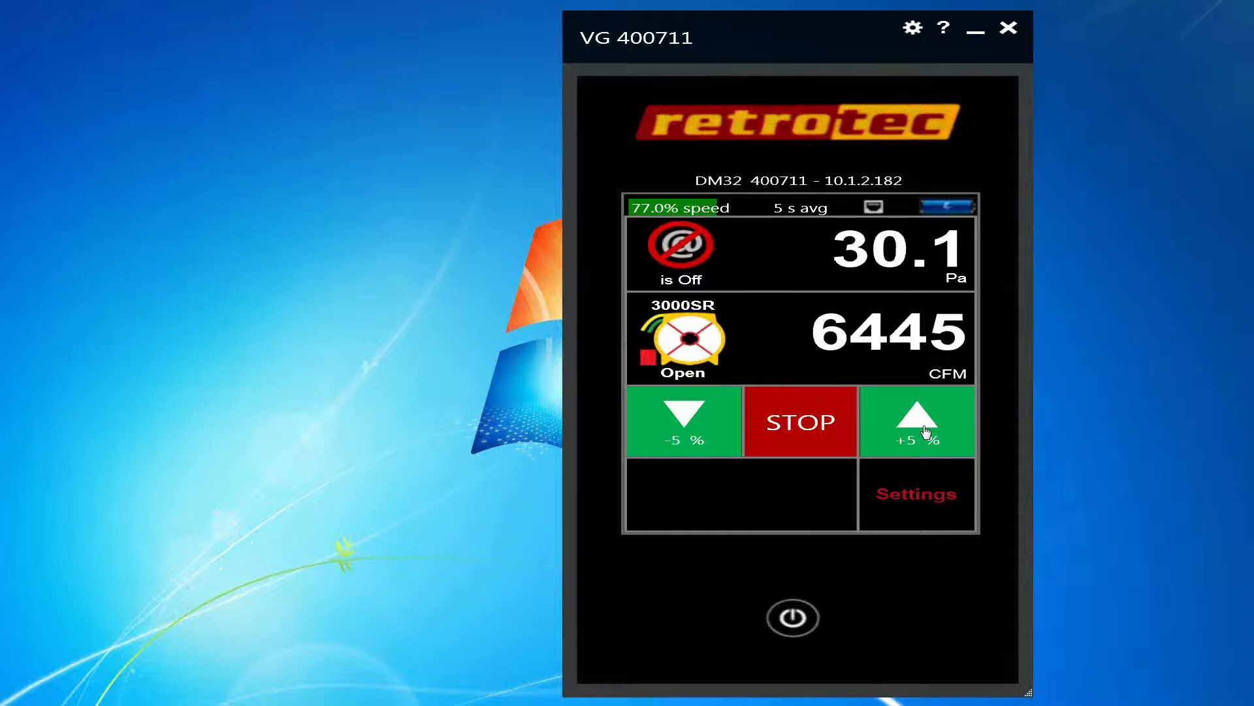
click(926, 431)
click(926, 431)
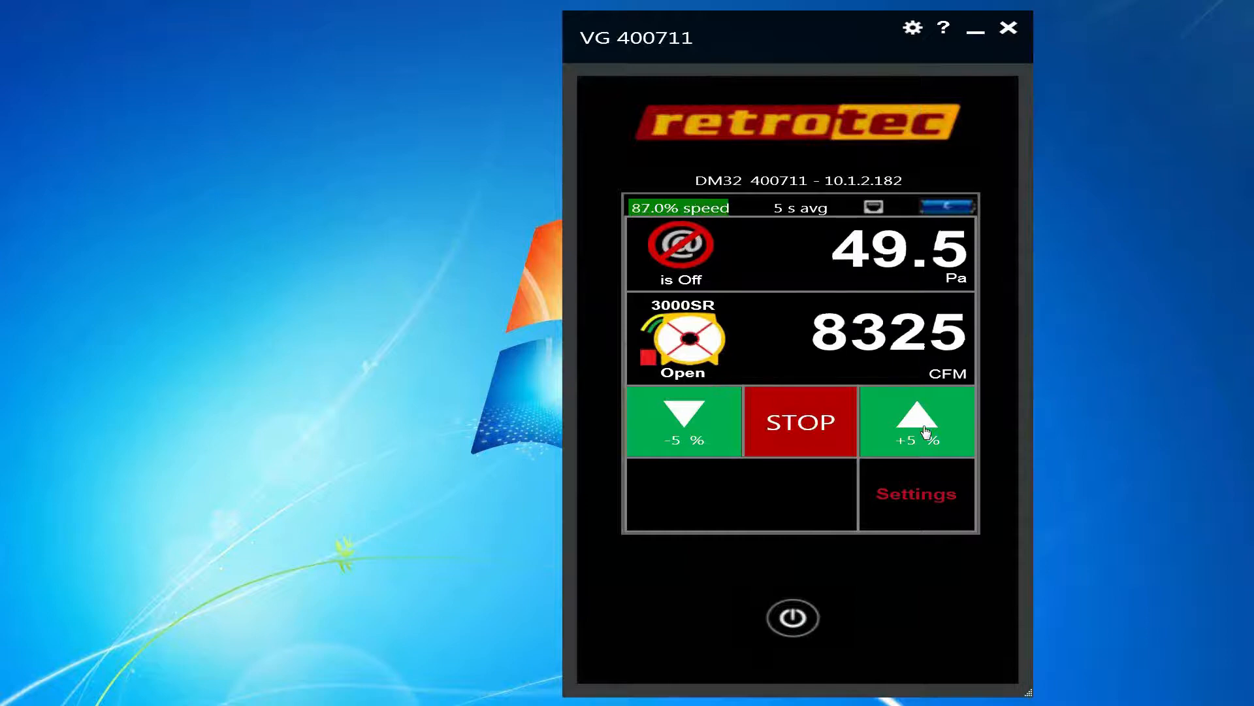
click(927, 431)
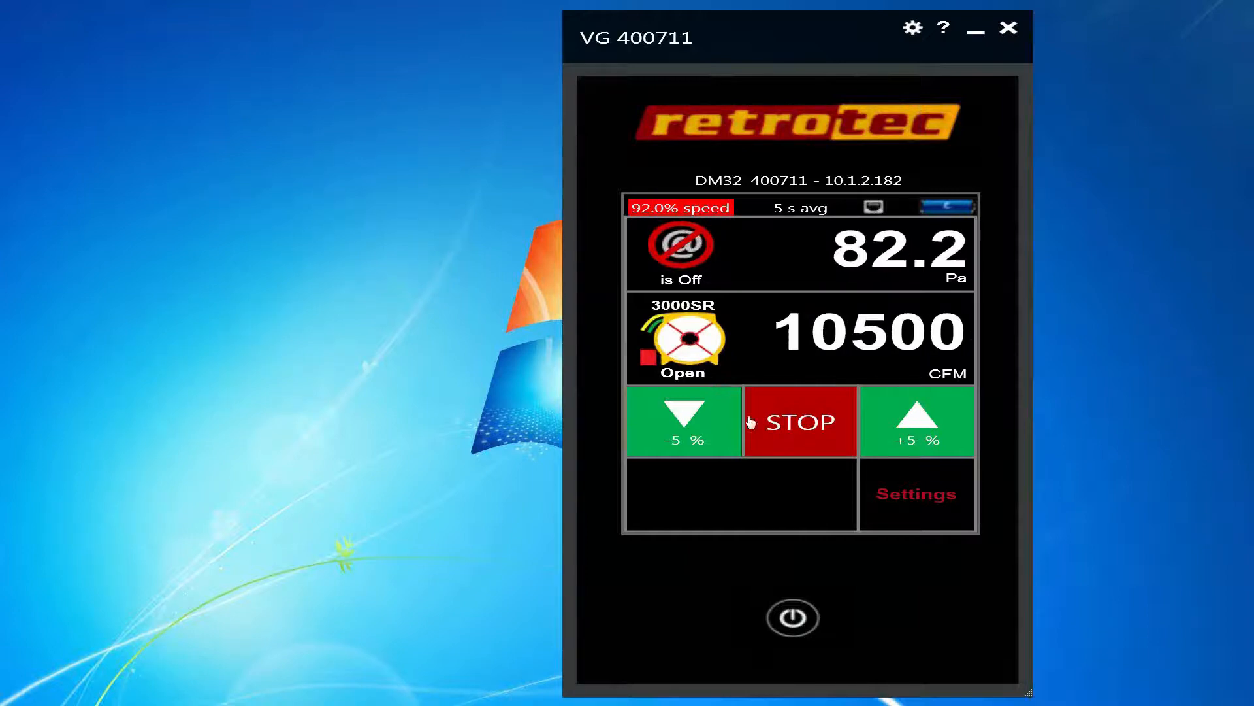
click(711, 429)
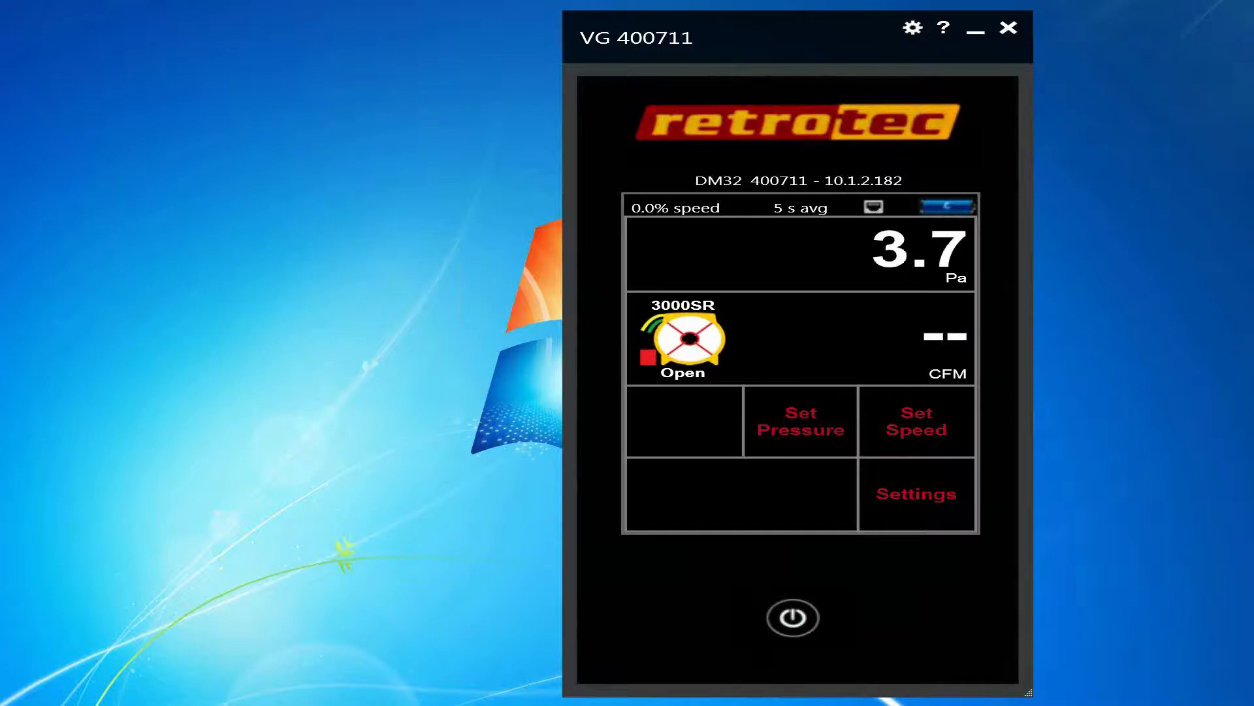
Open the fan speed entry, cancel it without a value, and close Virtual Gauge.
click(947, 437)
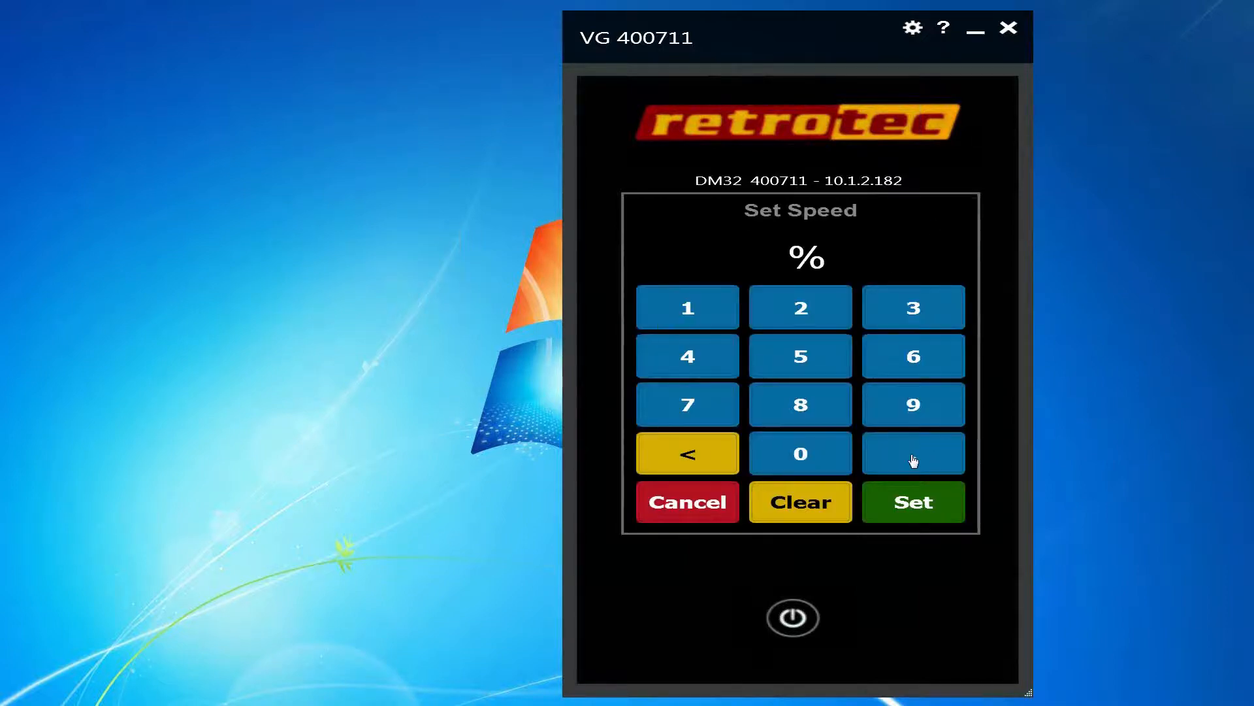
click(714, 510)
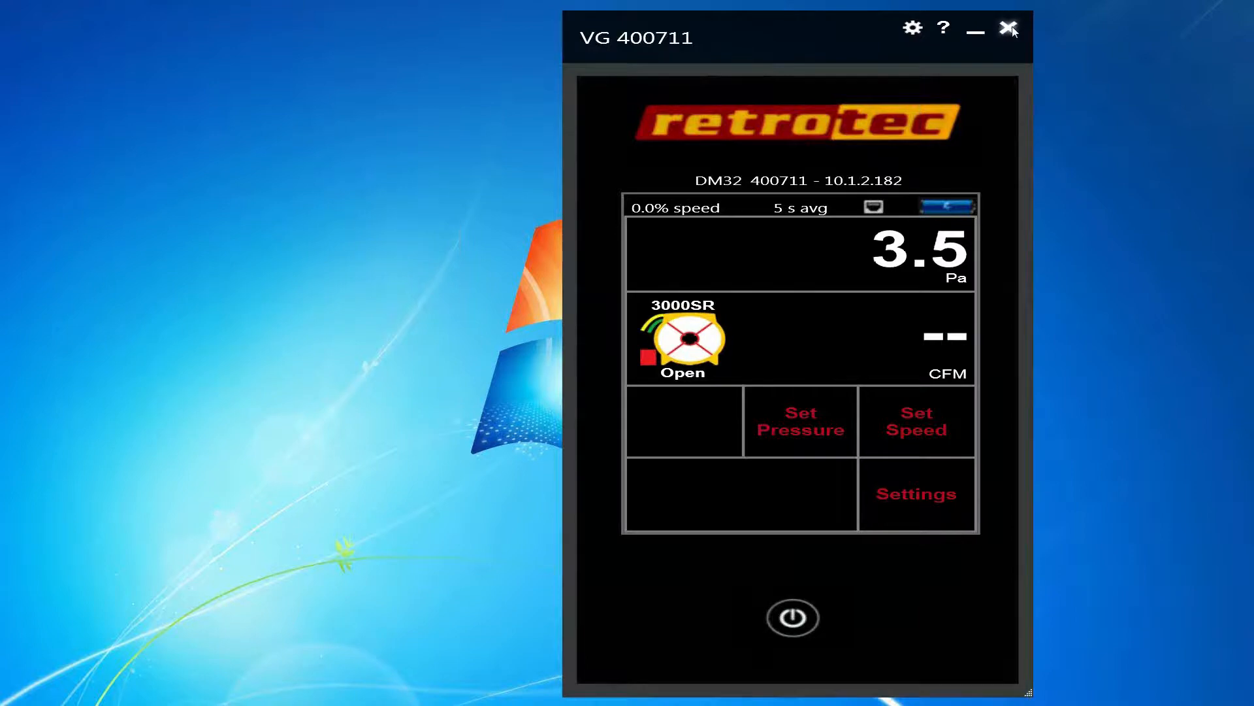
click(1010, 29)
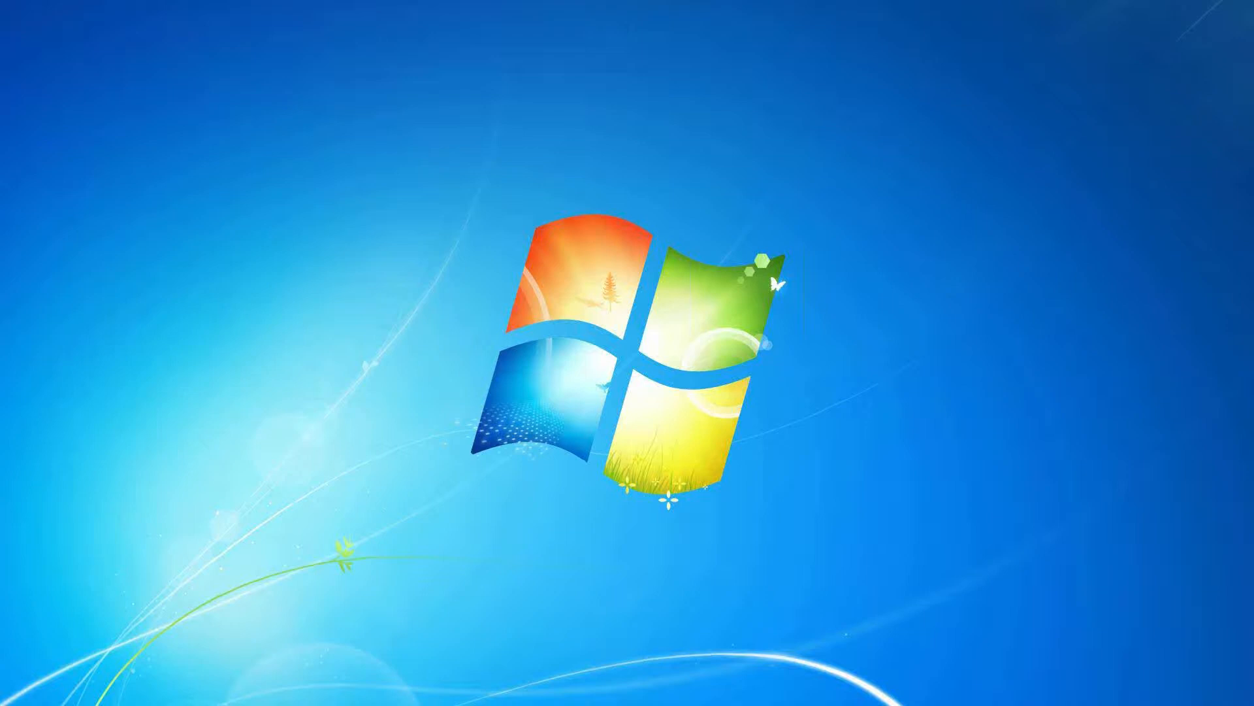
Arrange and enlarge the Retrotec FanTestic window, and create a new ASTM (American) test.
drag(1253, 131, 358, 15)
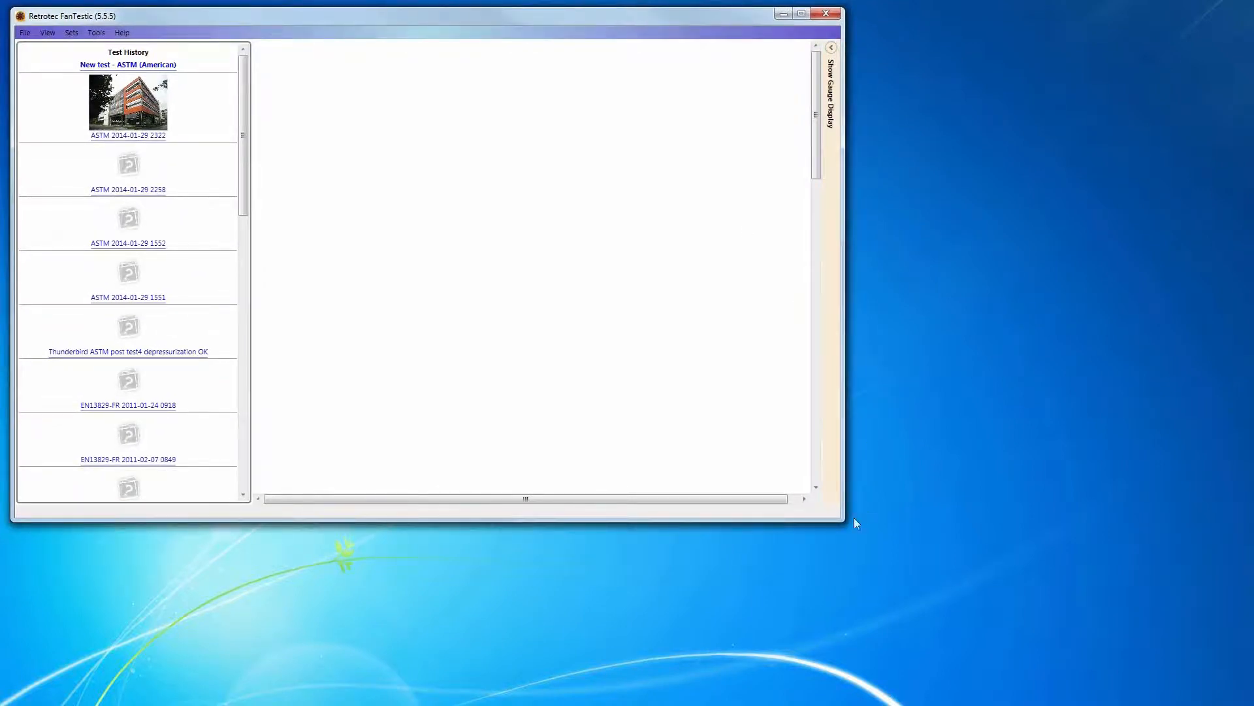
drag(841, 521, 985, 645)
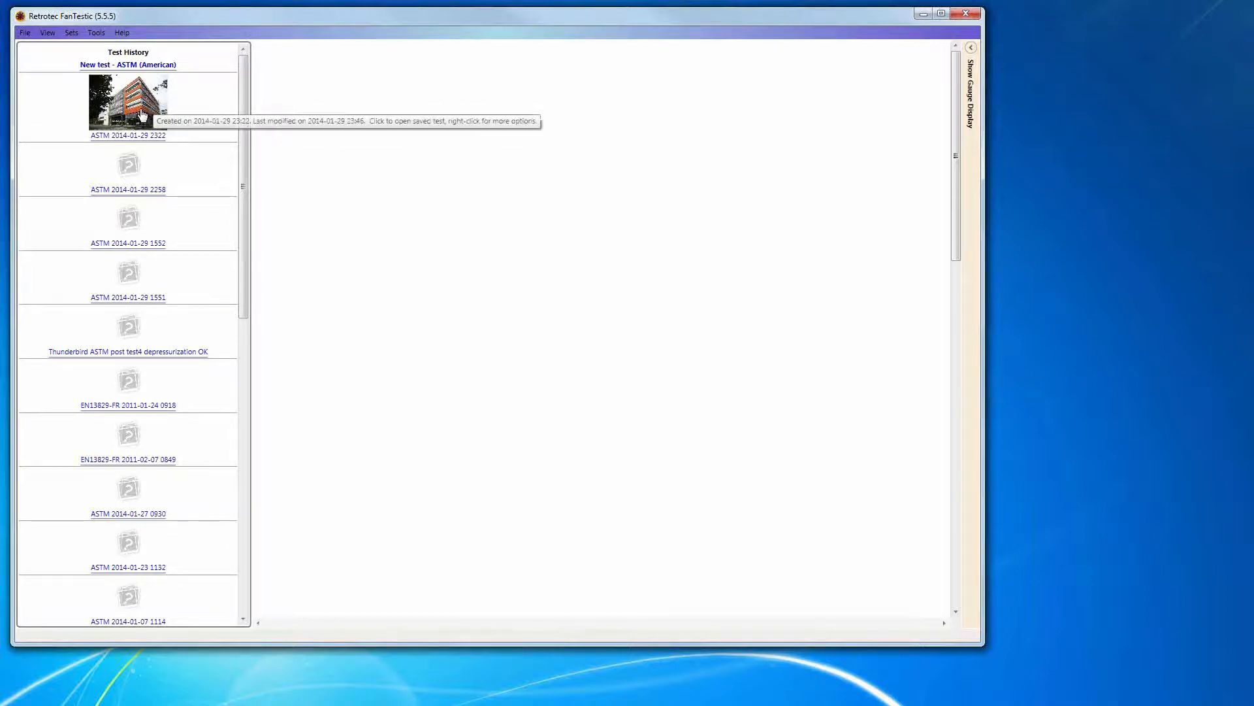
click(144, 66)
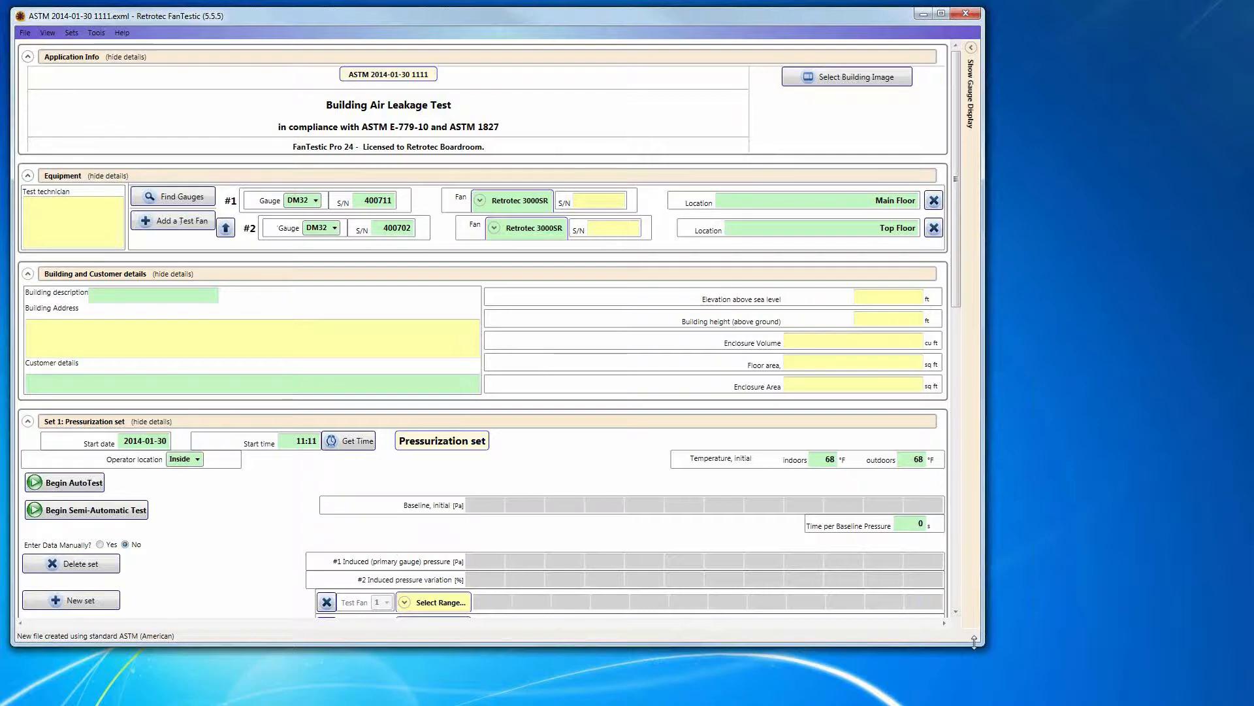
drag(974, 642, 974, 704)
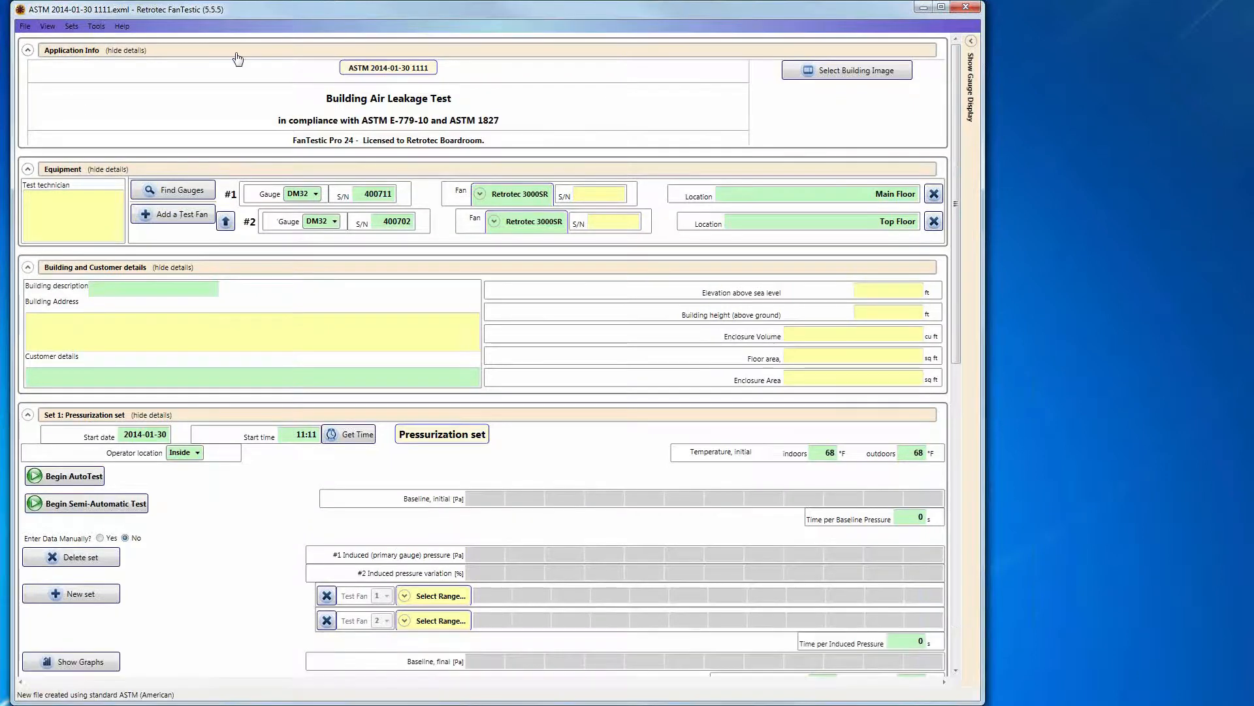
Review the basic options and the ASTM pressure settings in the Advanced Options.
click(96, 26)
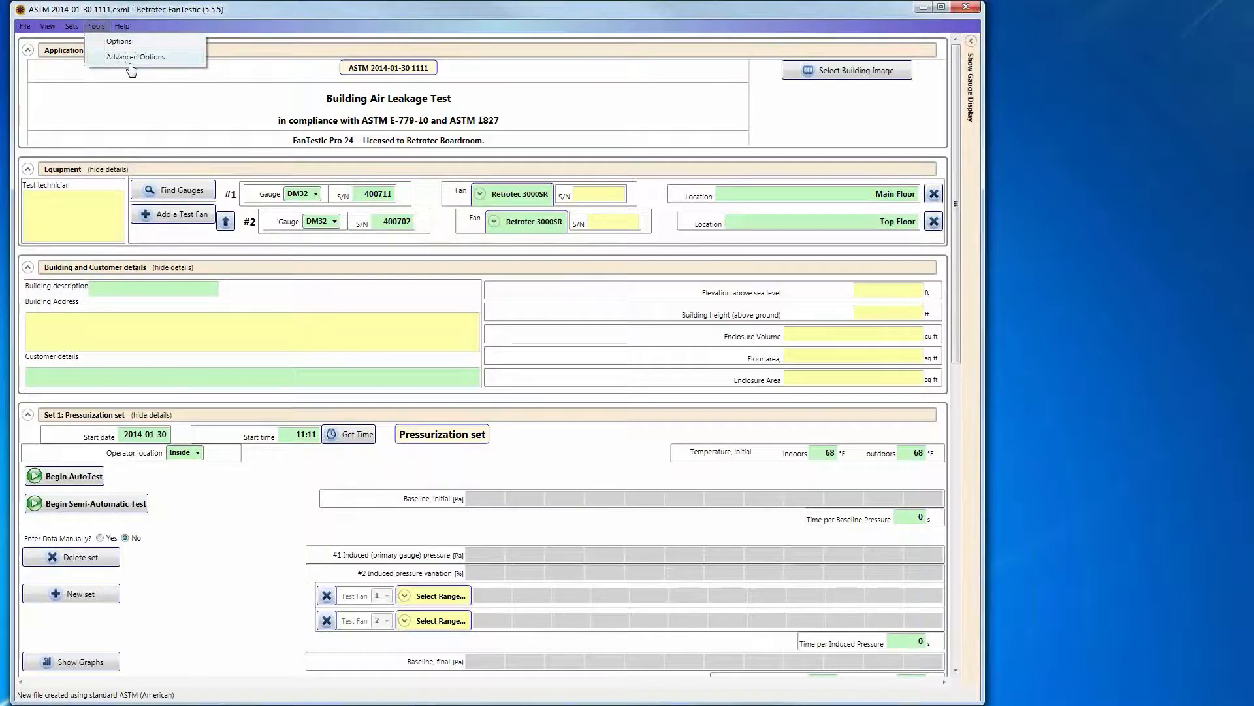
click(121, 57)
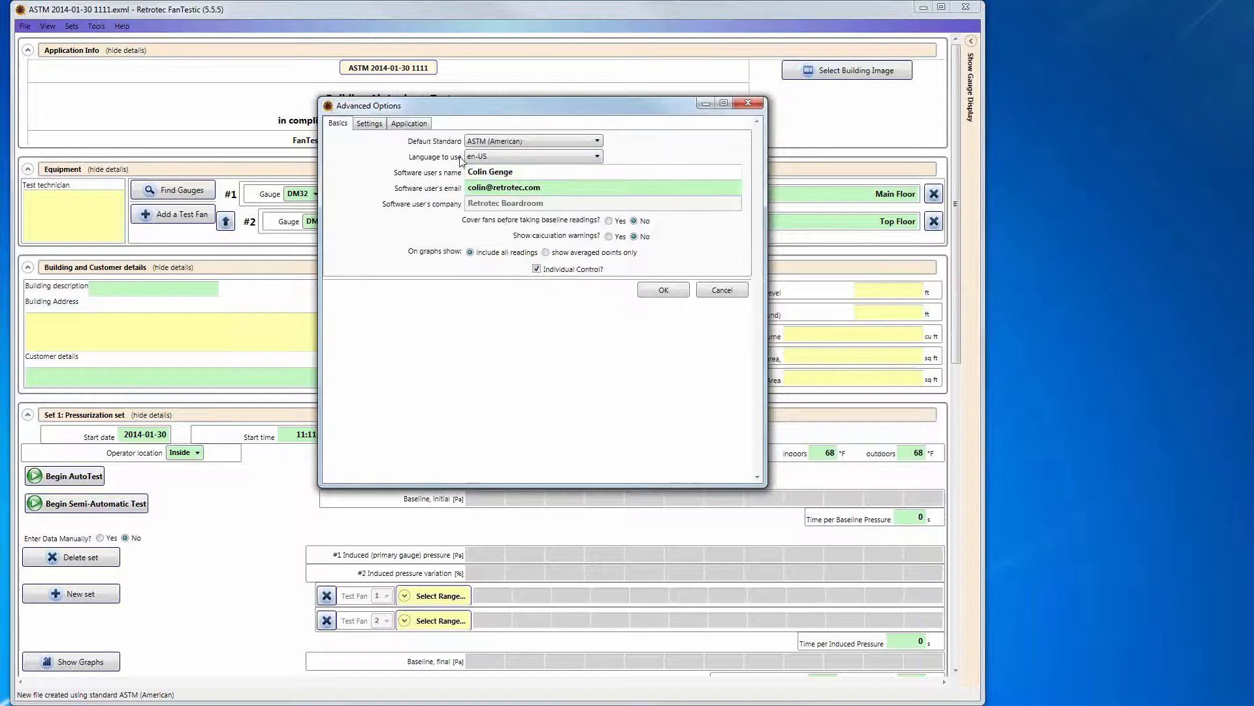
click(374, 127)
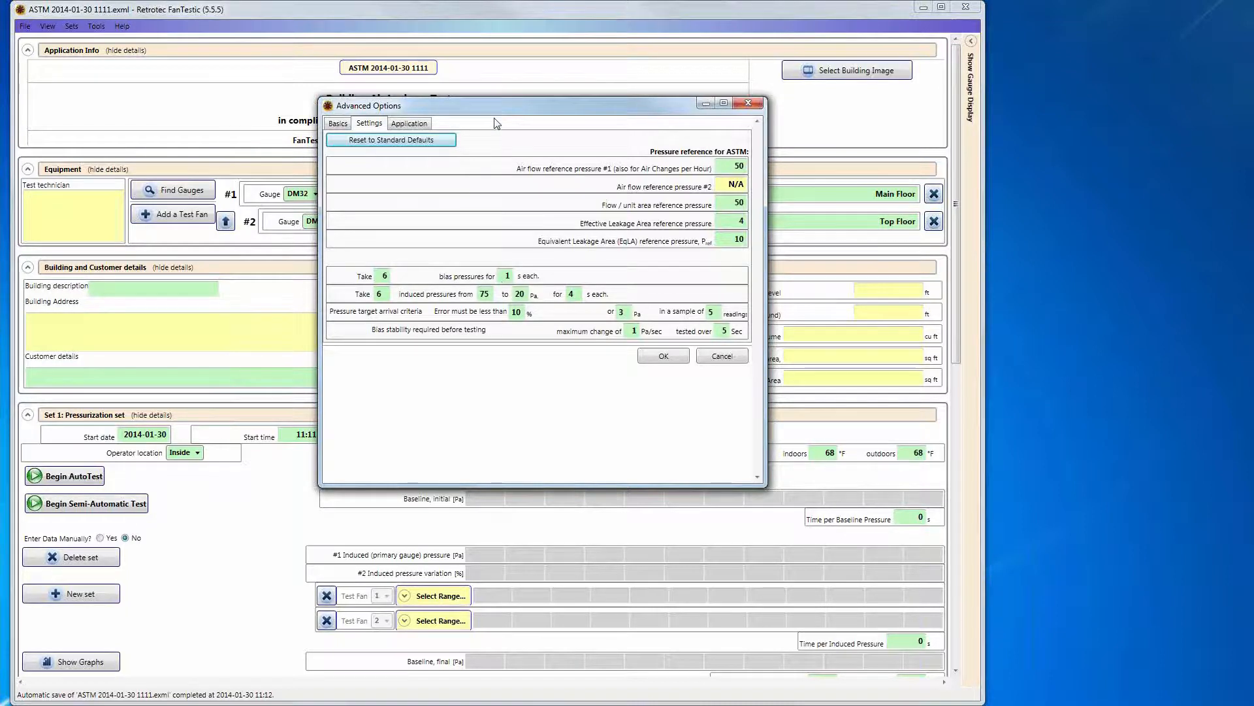
drag(489, 111, 607, 106)
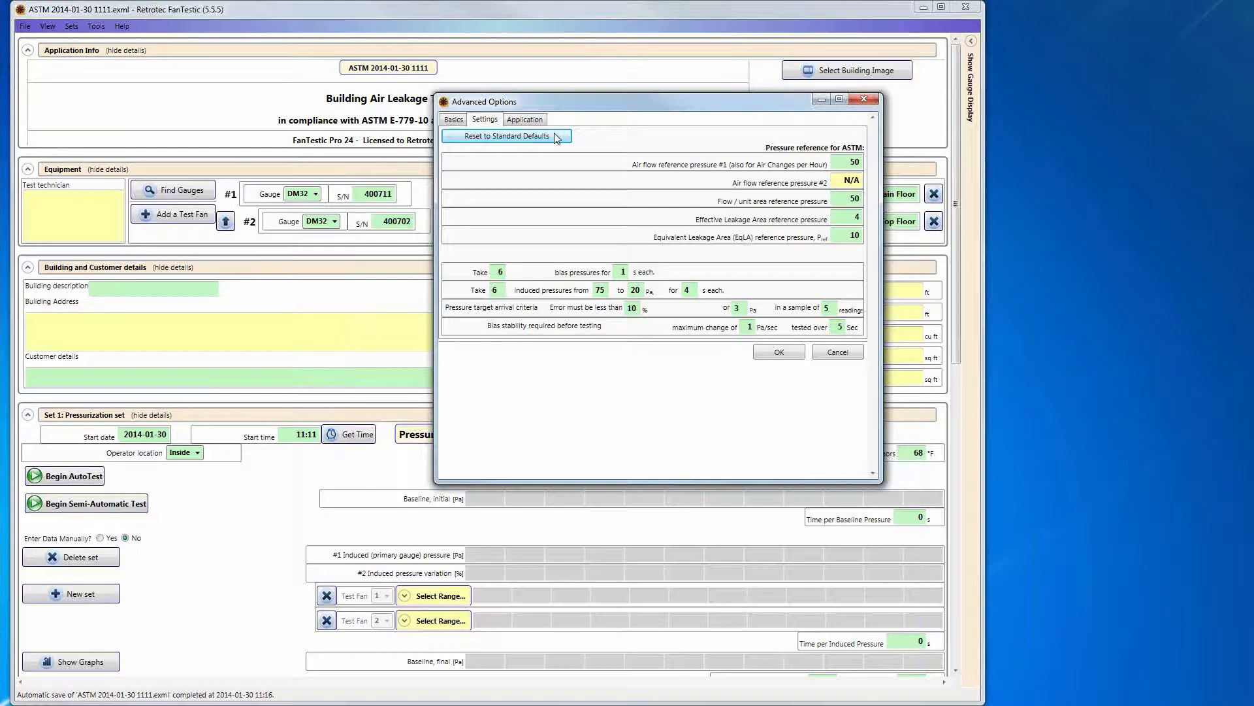
click(780, 353)
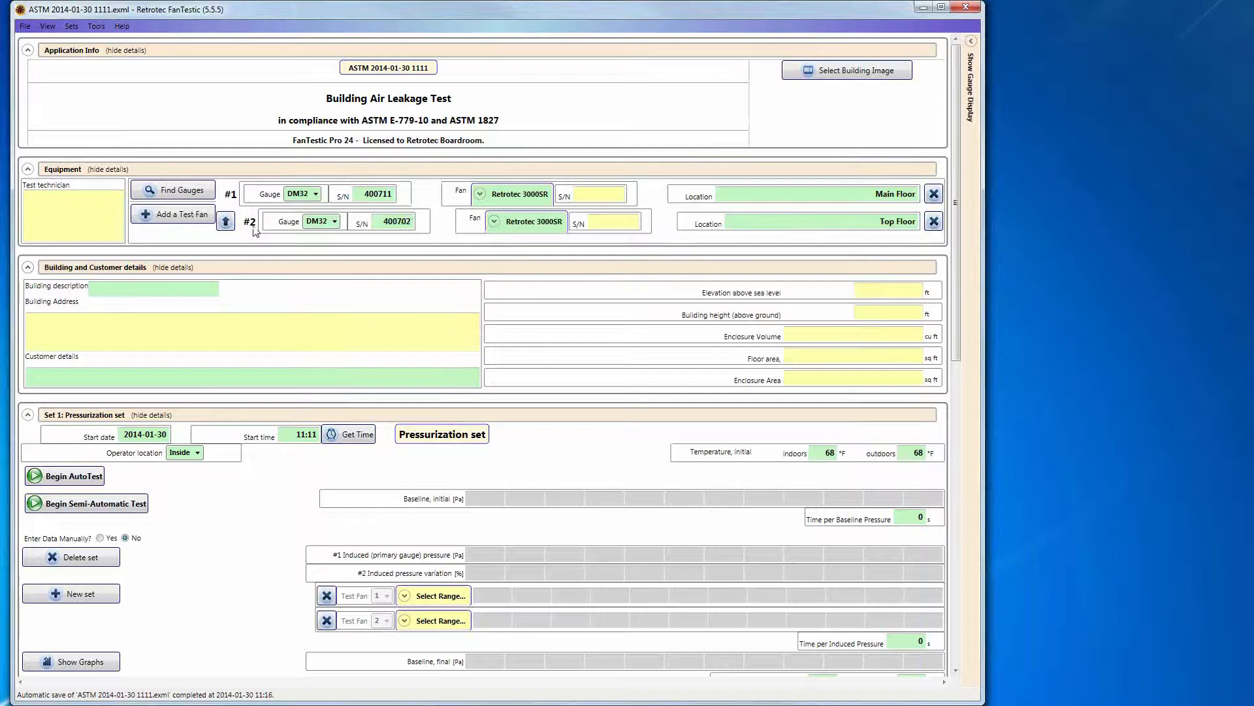
Delete test fan #2, located on the Top Floor, from the equipment list.
click(934, 222)
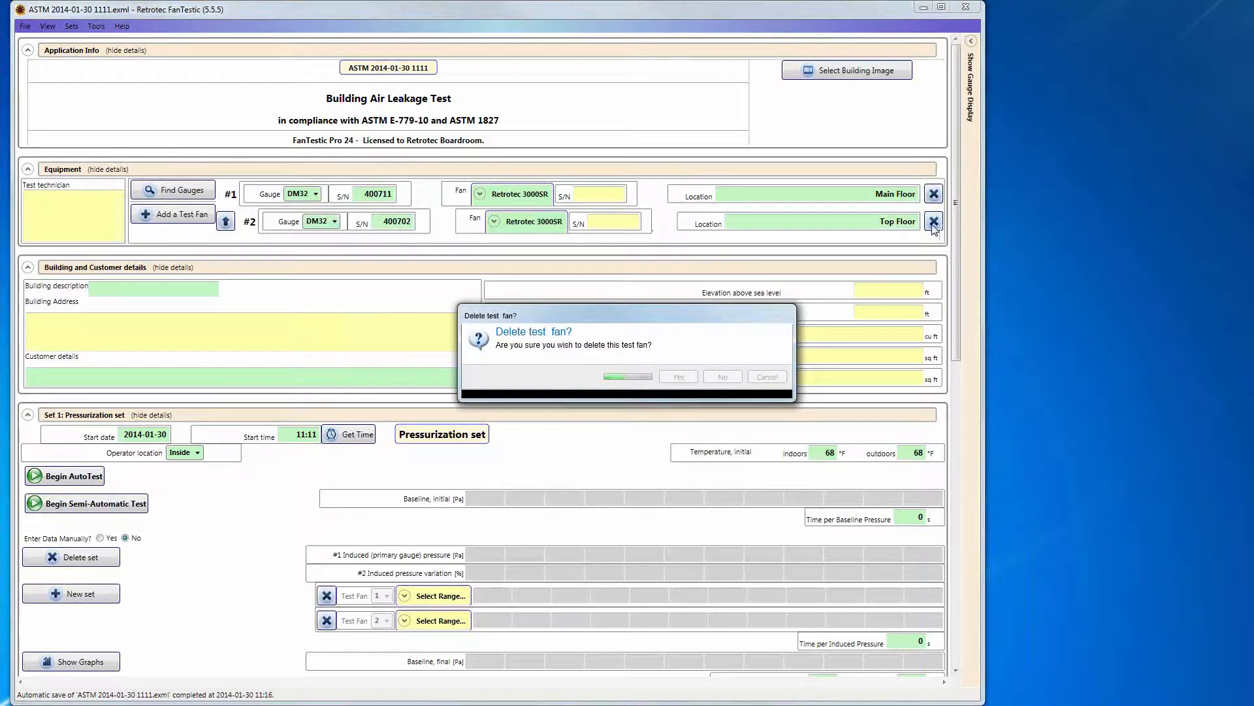
click(681, 381)
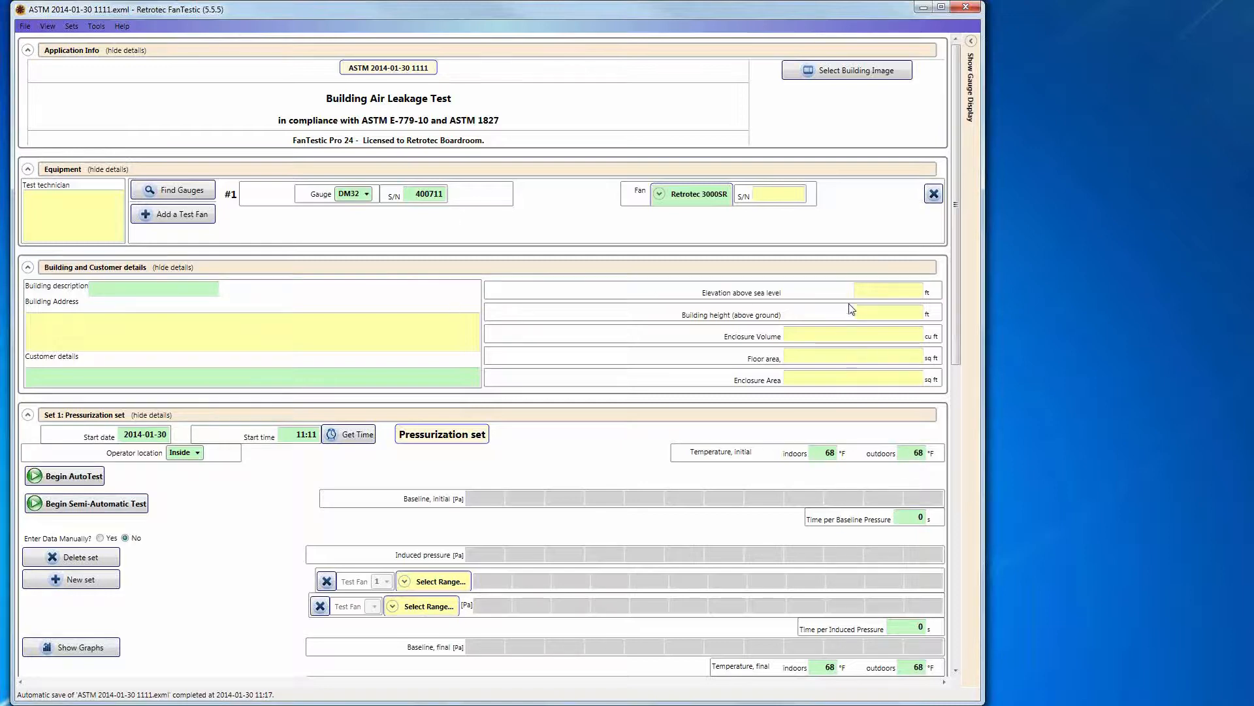
Set the elevation above sea level to 100 ft and the building height above ground to 50 ft.
click(889, 292)
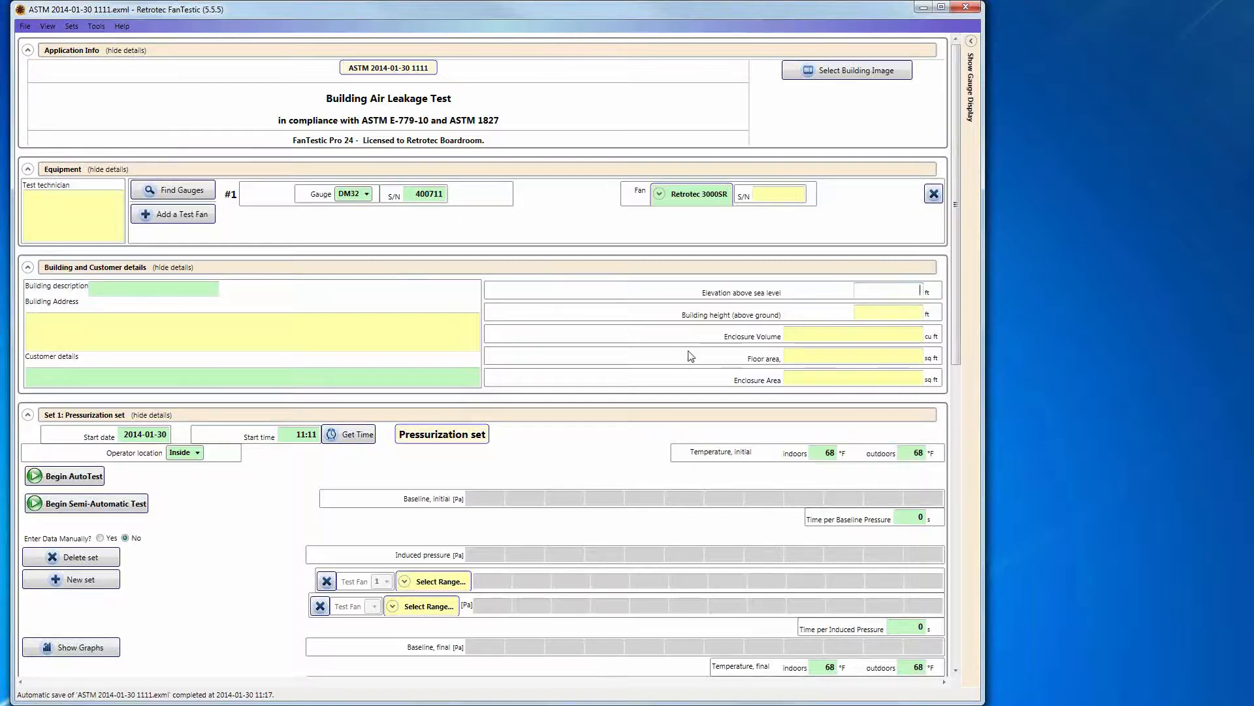
text(100)
click(882, 311)
text(50)
key(Tab)
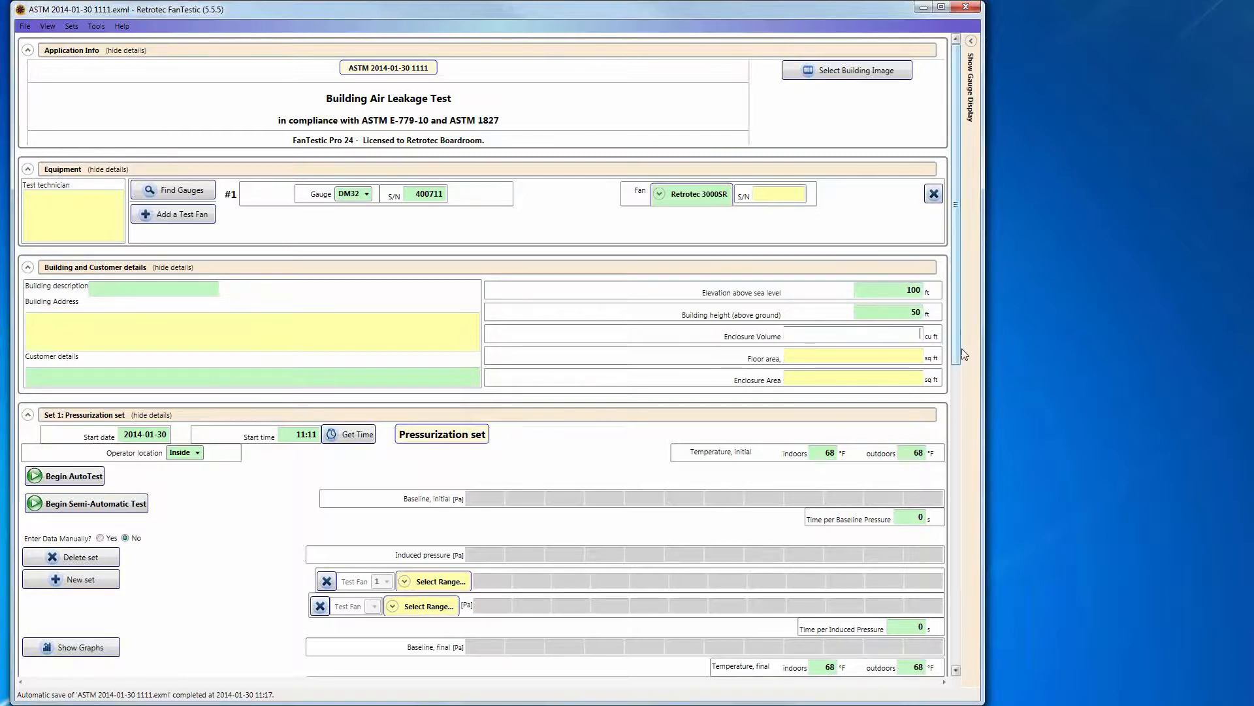
Set the enclosure volume to 150,000 cu ft, the floor area to 15,000 sq ft and the enclosure area to 45,000 sq ft.
text(150000)
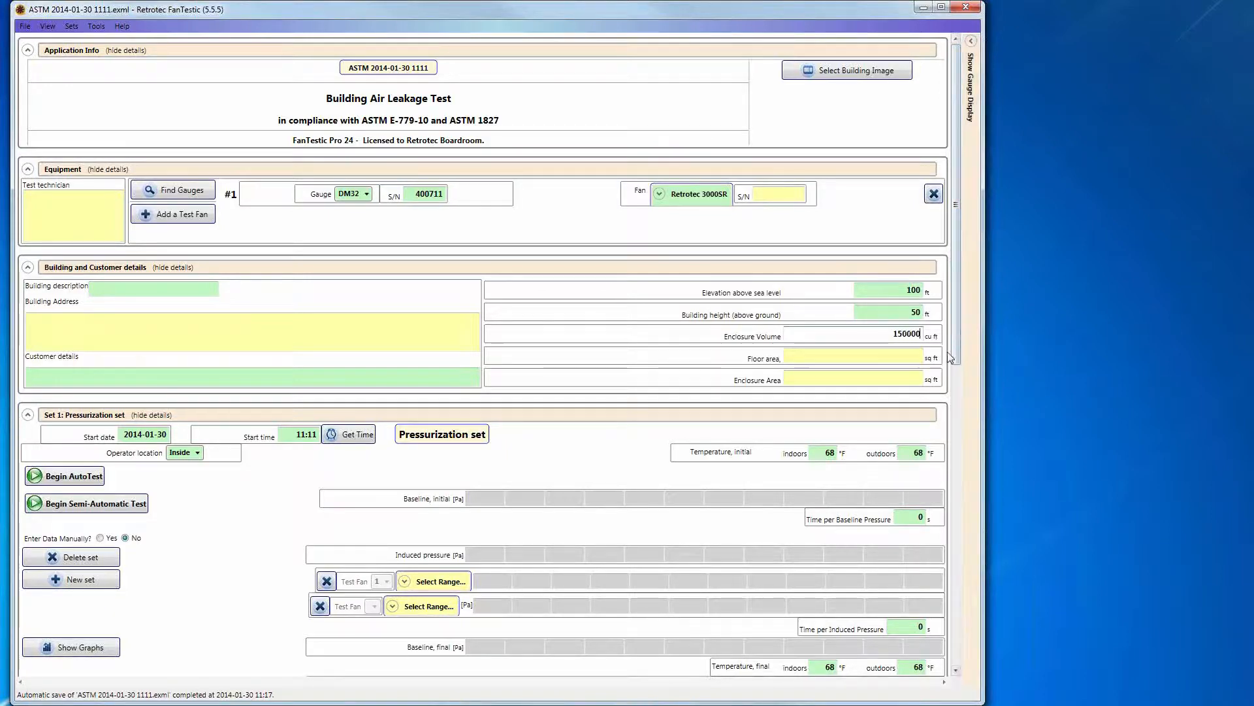
key(Tab)
text(15,000)
key(Tab)
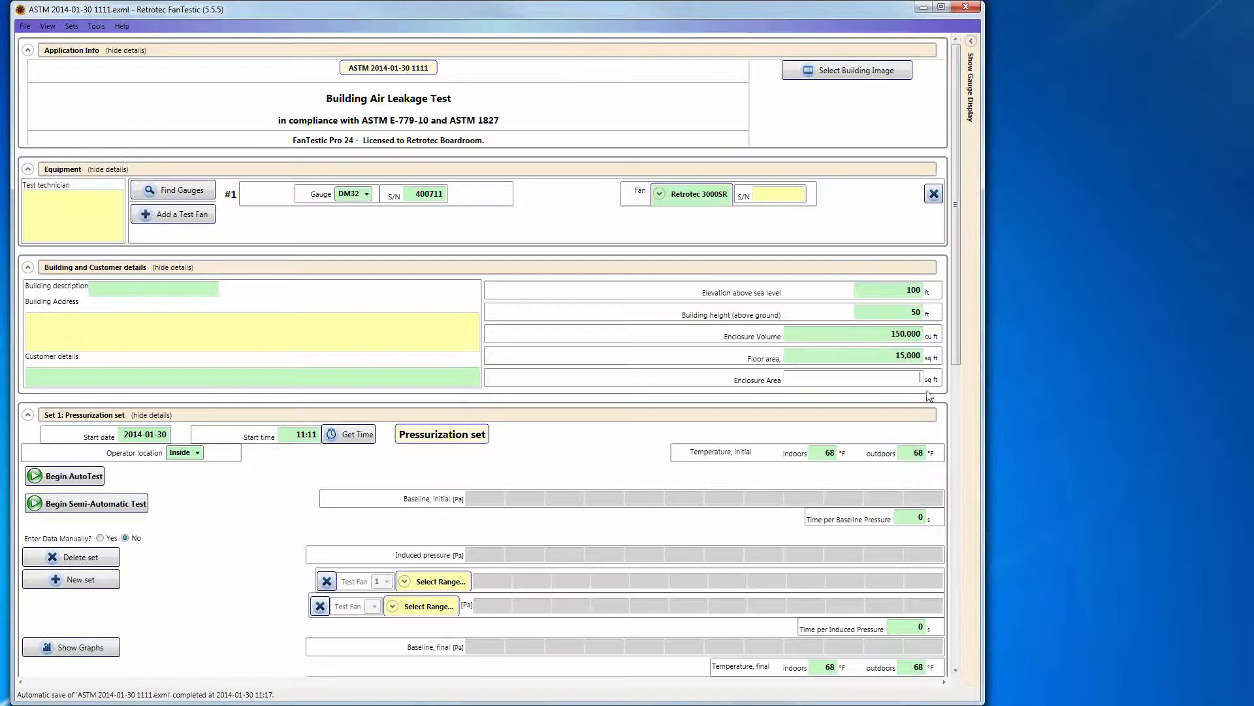
text(45000)
key(Tab)
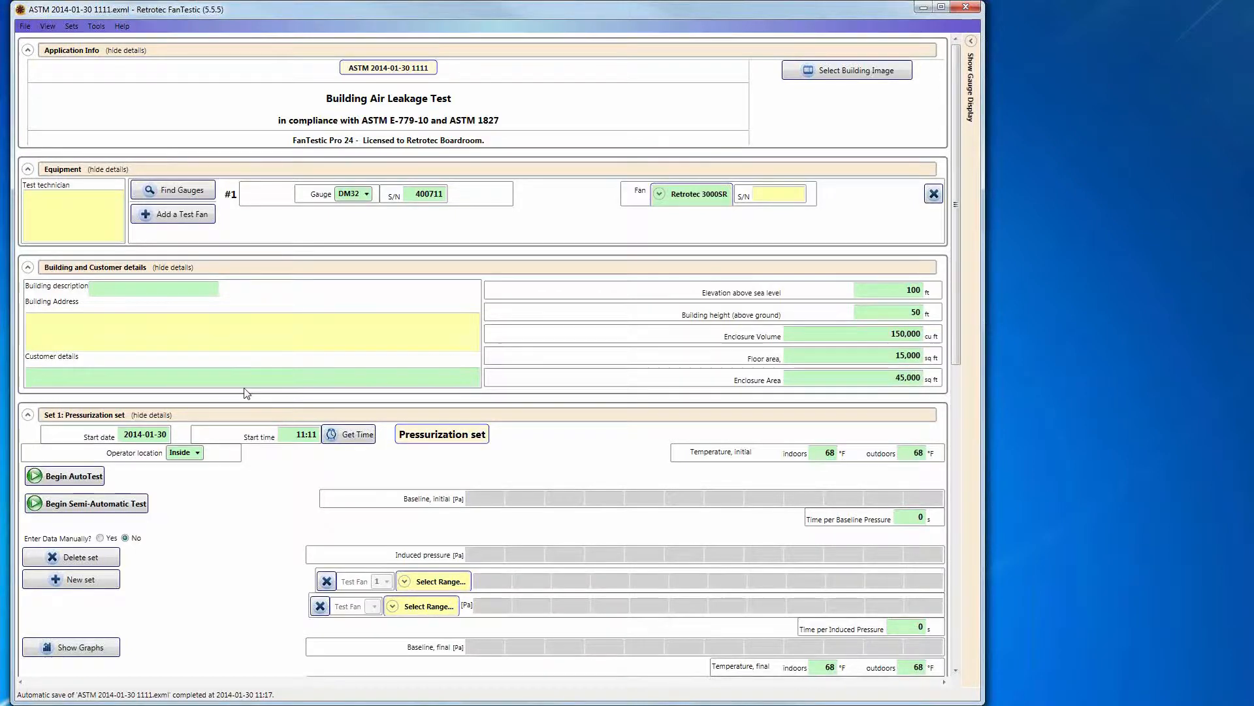
click(798, 378)
Browse the fan models available for test fan #1 and close the model list.
click(692, 200)
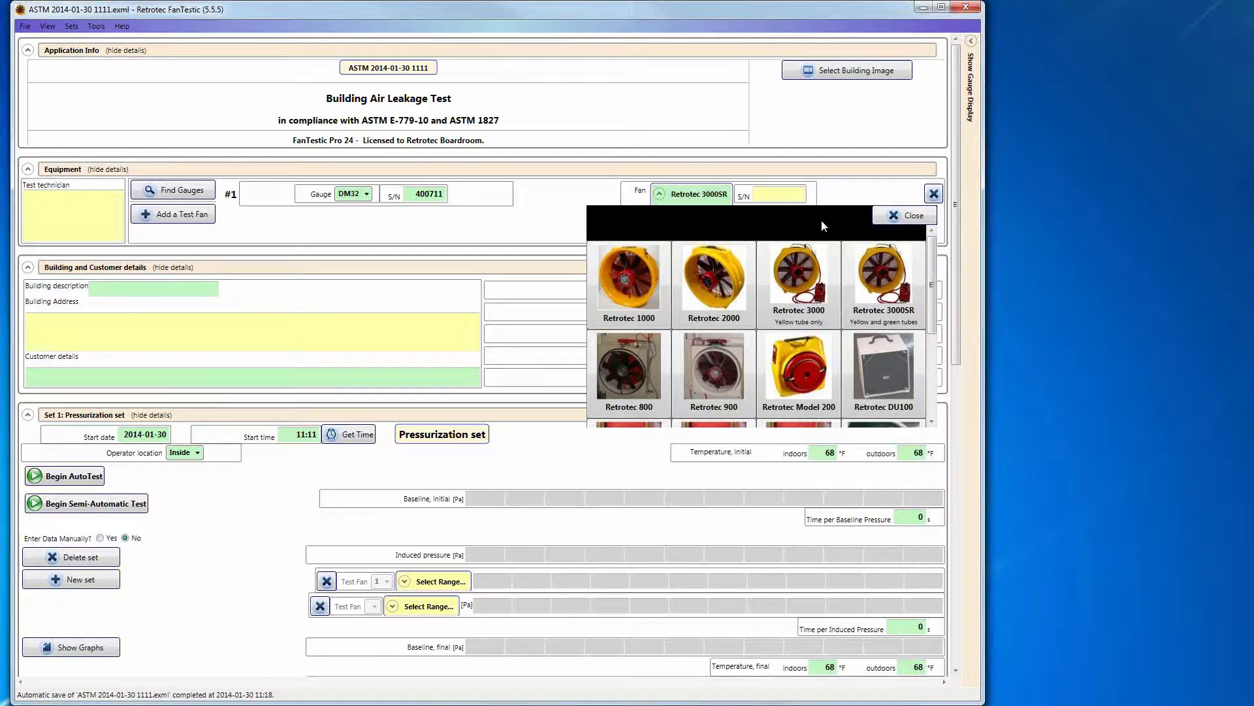
scroll(923, 342, down, 1)
scroll(926, 346, up, 2)
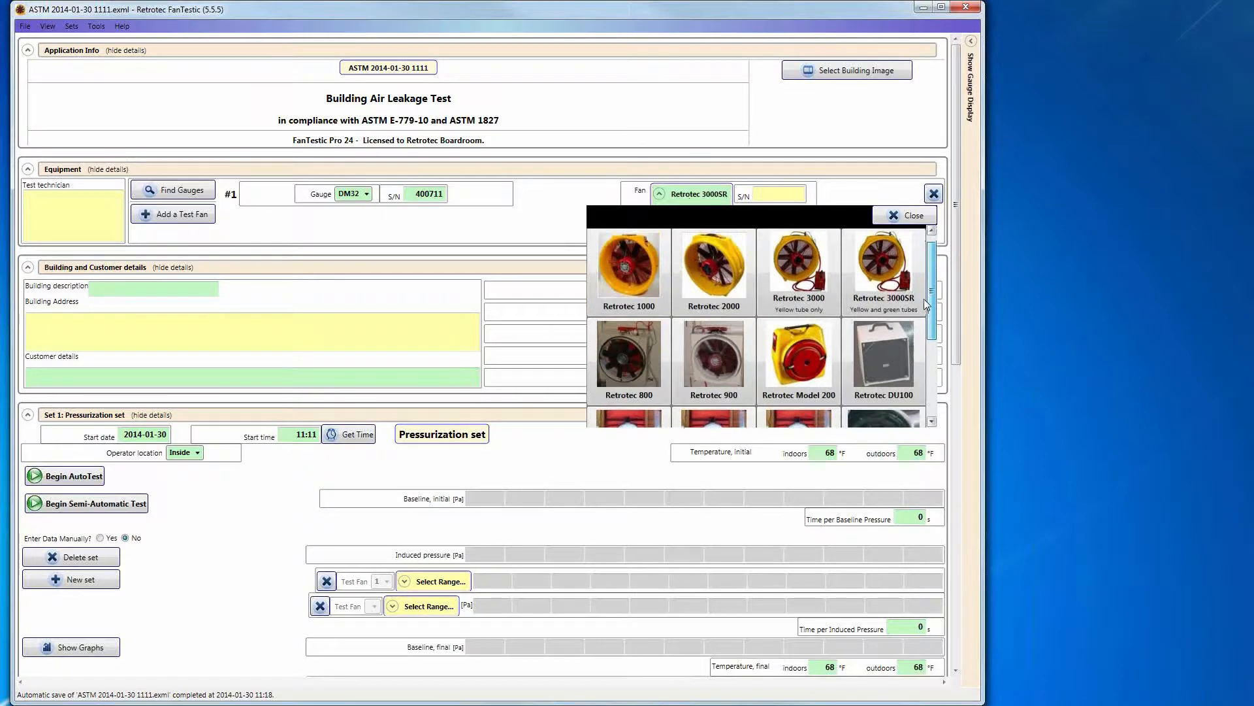
scroll(925, 302, down, 3)
drag(932, 376, 929, 275)
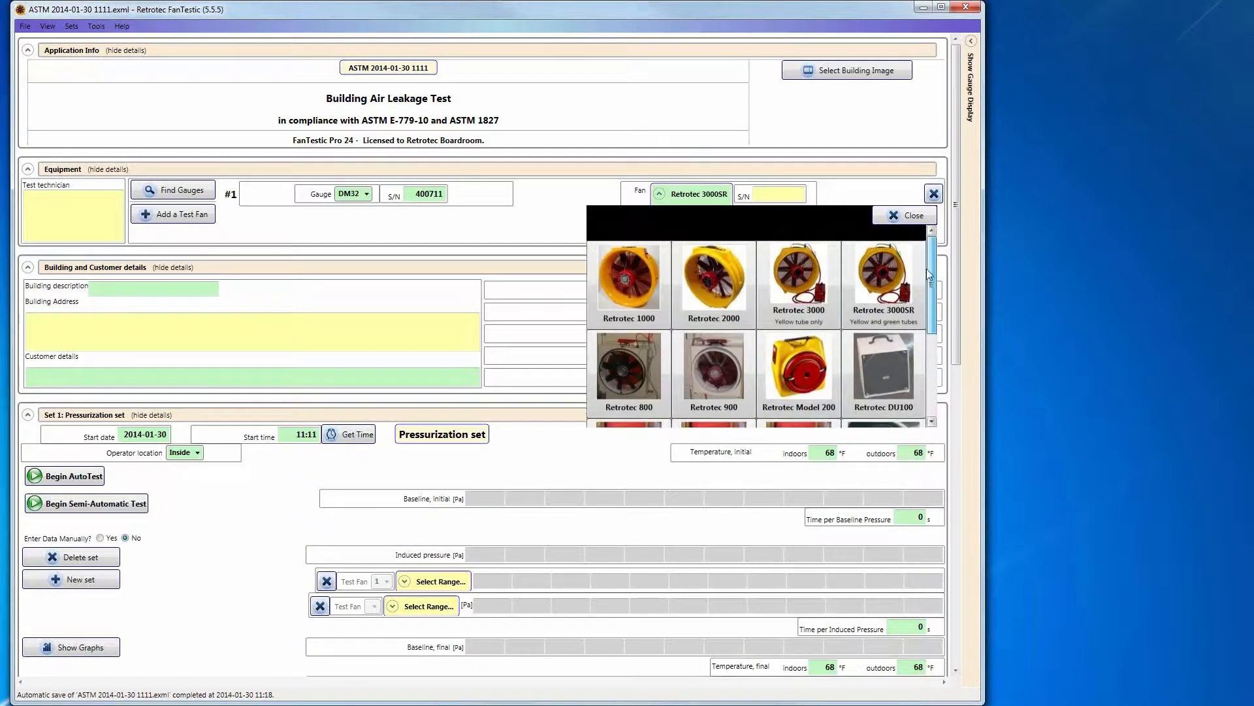
click(905, 215)
Enter 1258884 as the serial number of test fan #1 and office as the building description.
click(765, 199)
text(1258884)
click(851, 227)
click(131, 289)
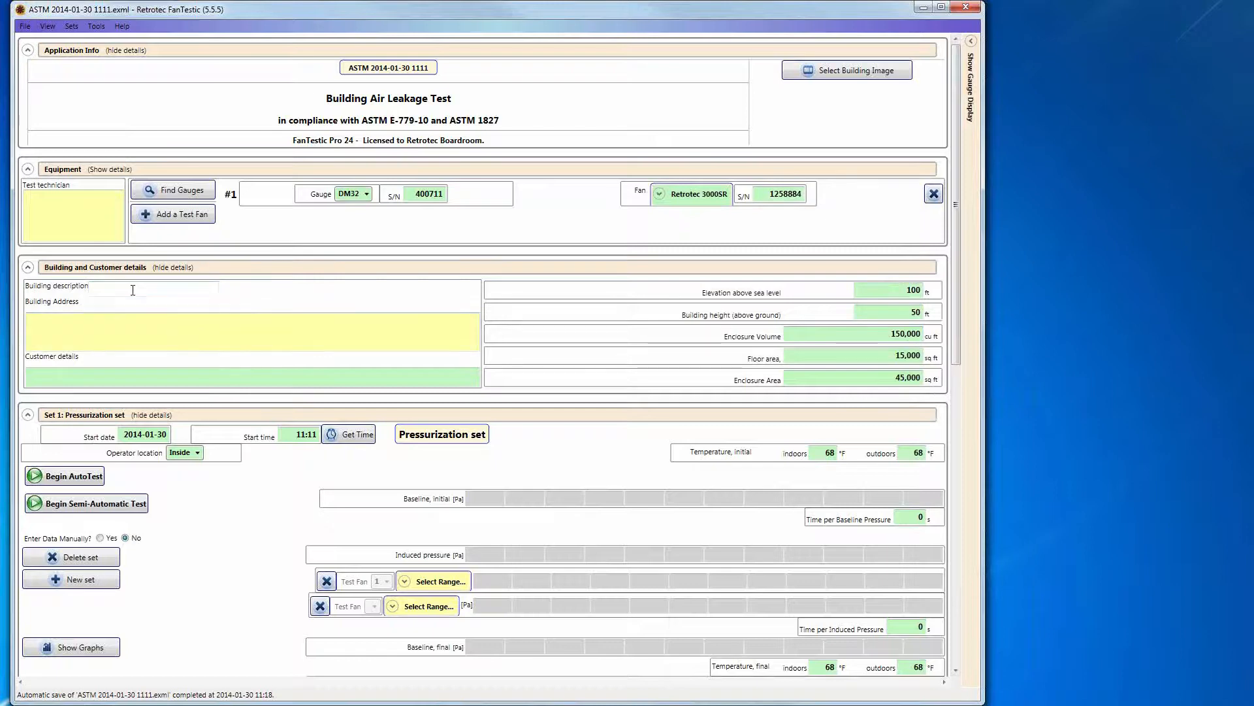
text(office)
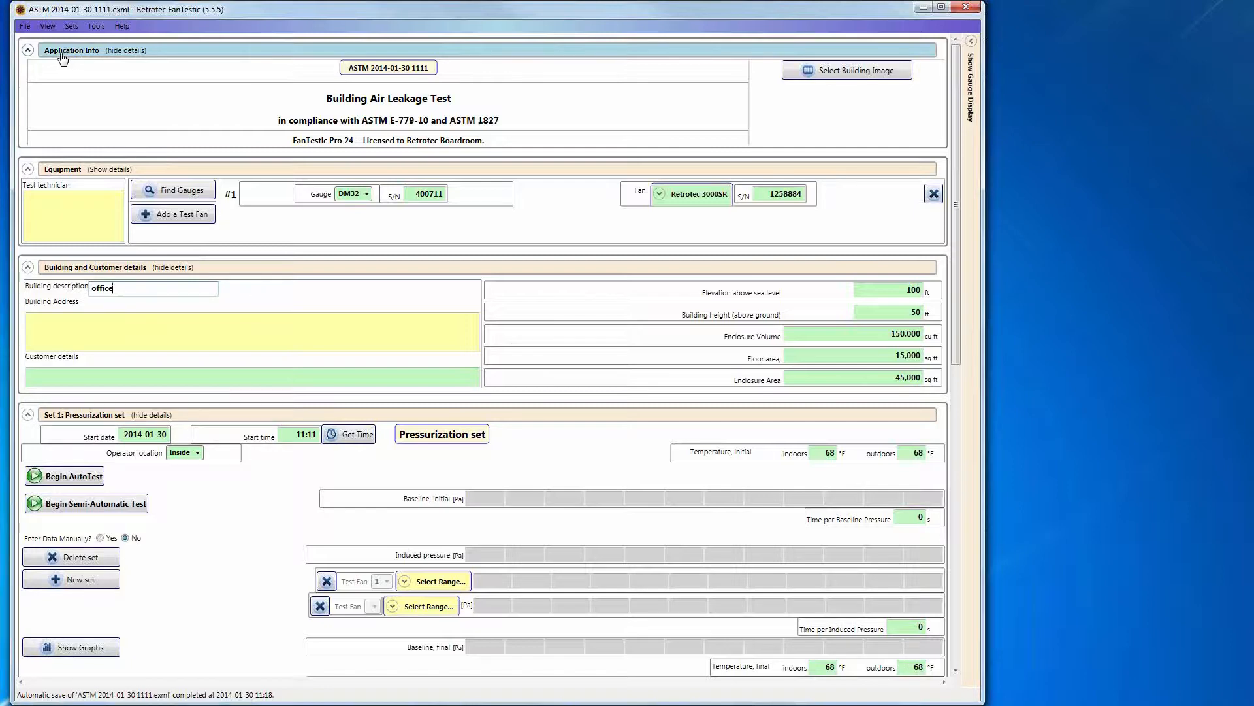
Collapse the Application Info, Equipment, and Building and Customer details sections.
click(27, 51)
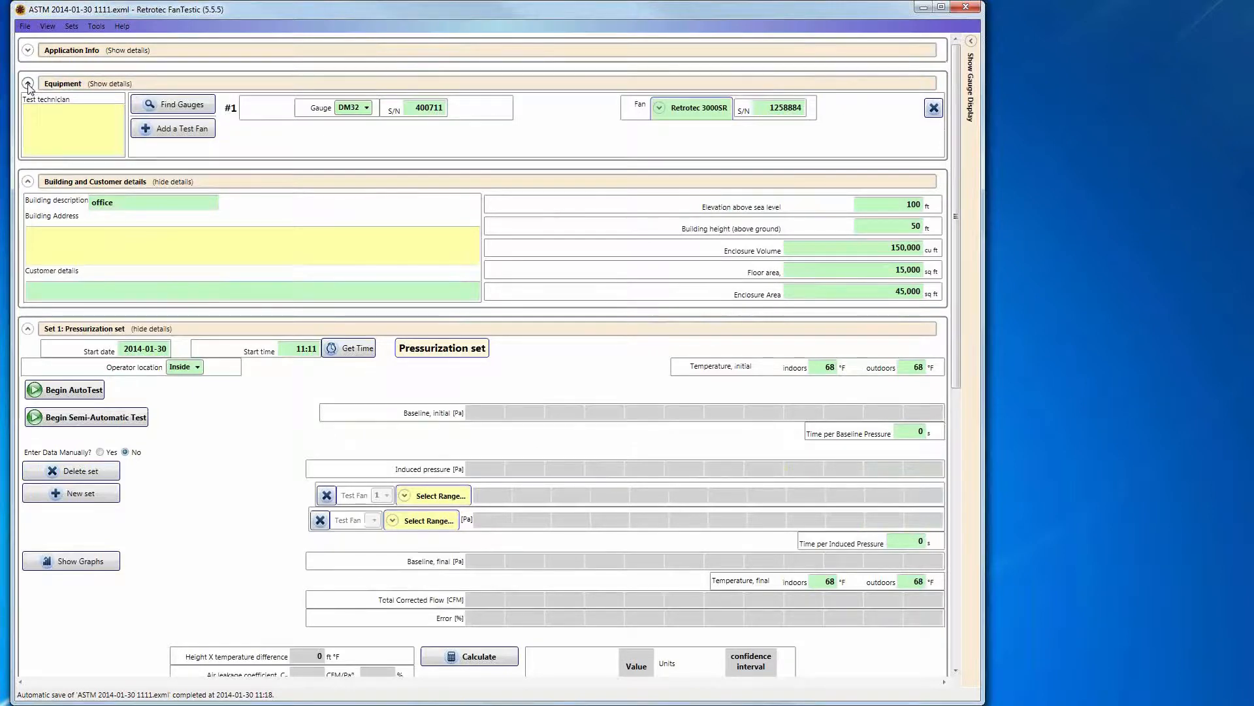
click(27, 84)
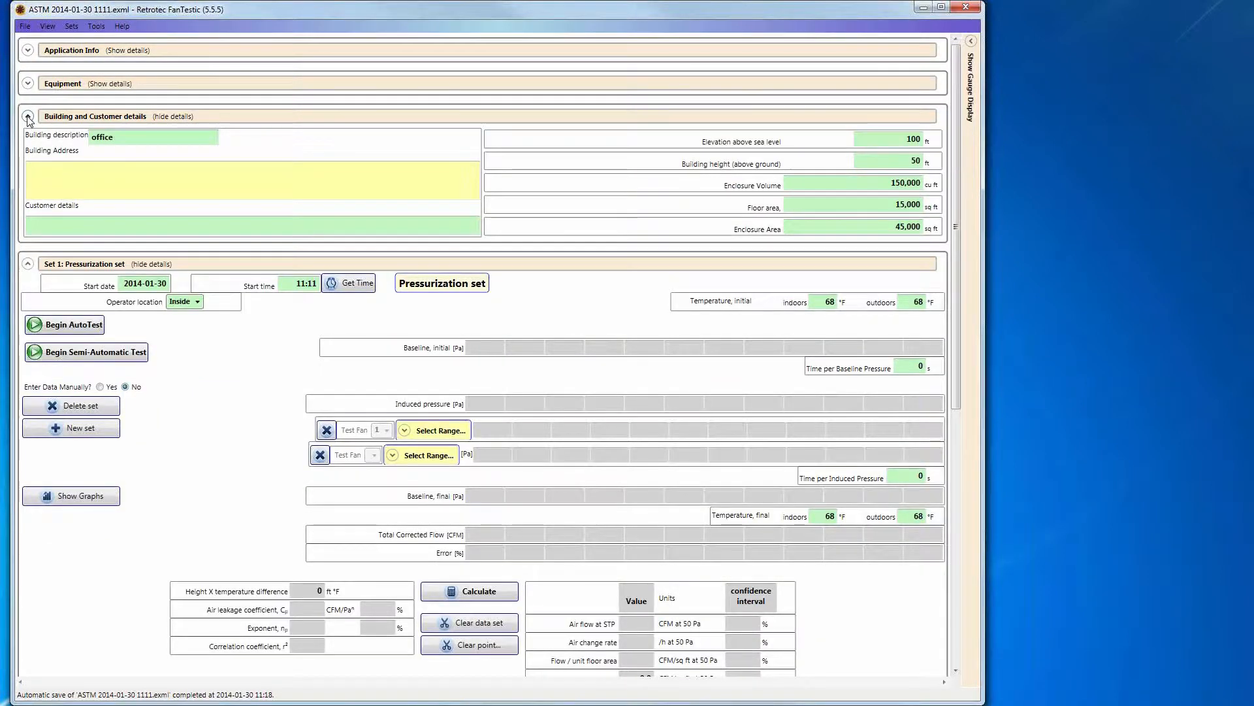
click(28, 117)
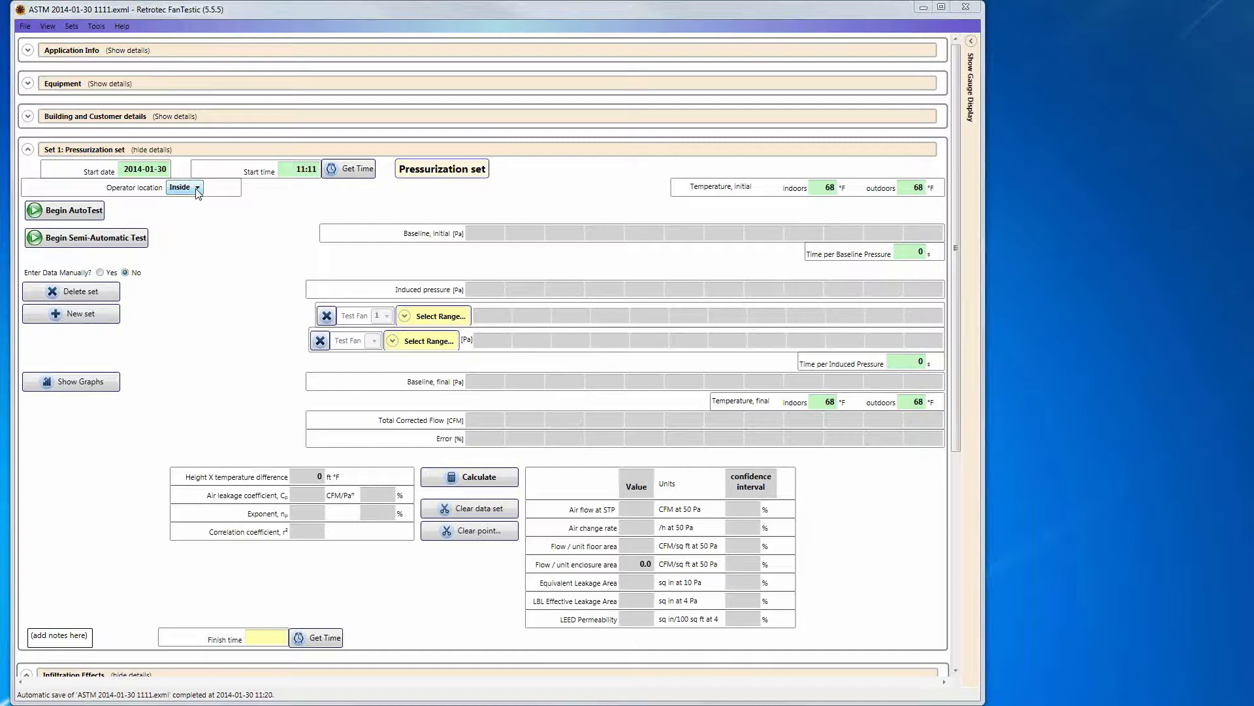
Set the operator location of the pressurization set to outside and start its automatic test.
click(197, 188)
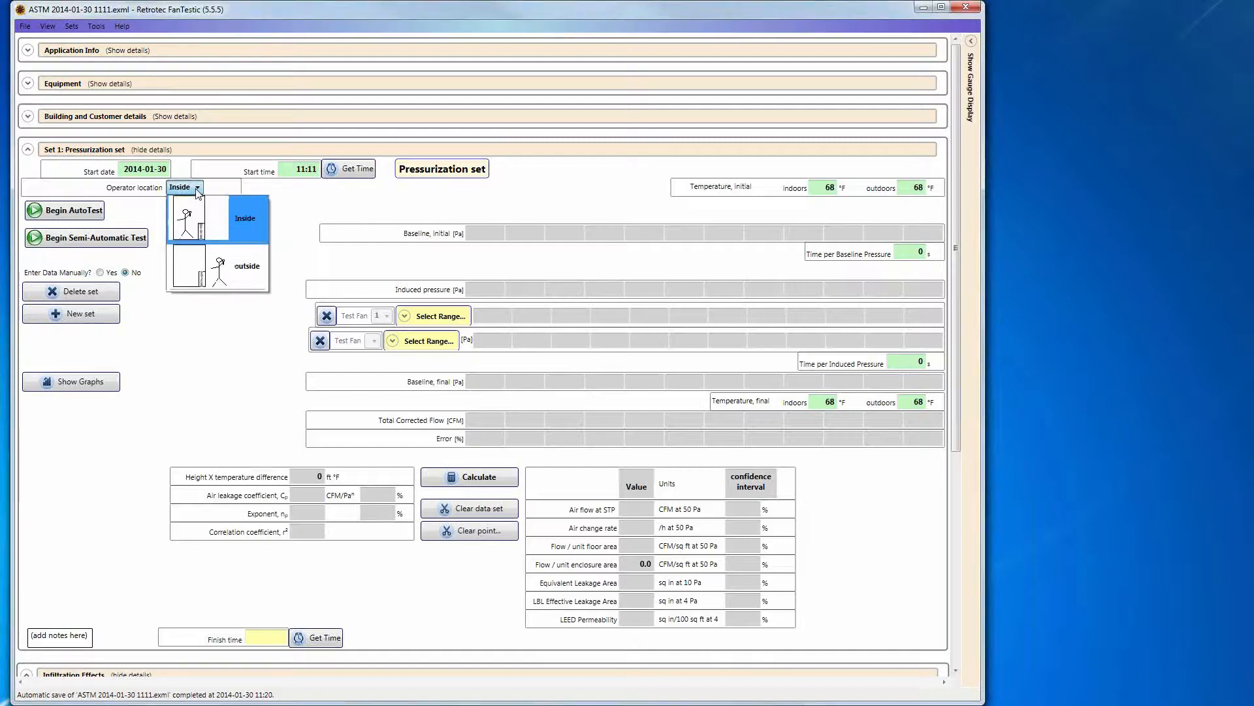
click(217, 260)
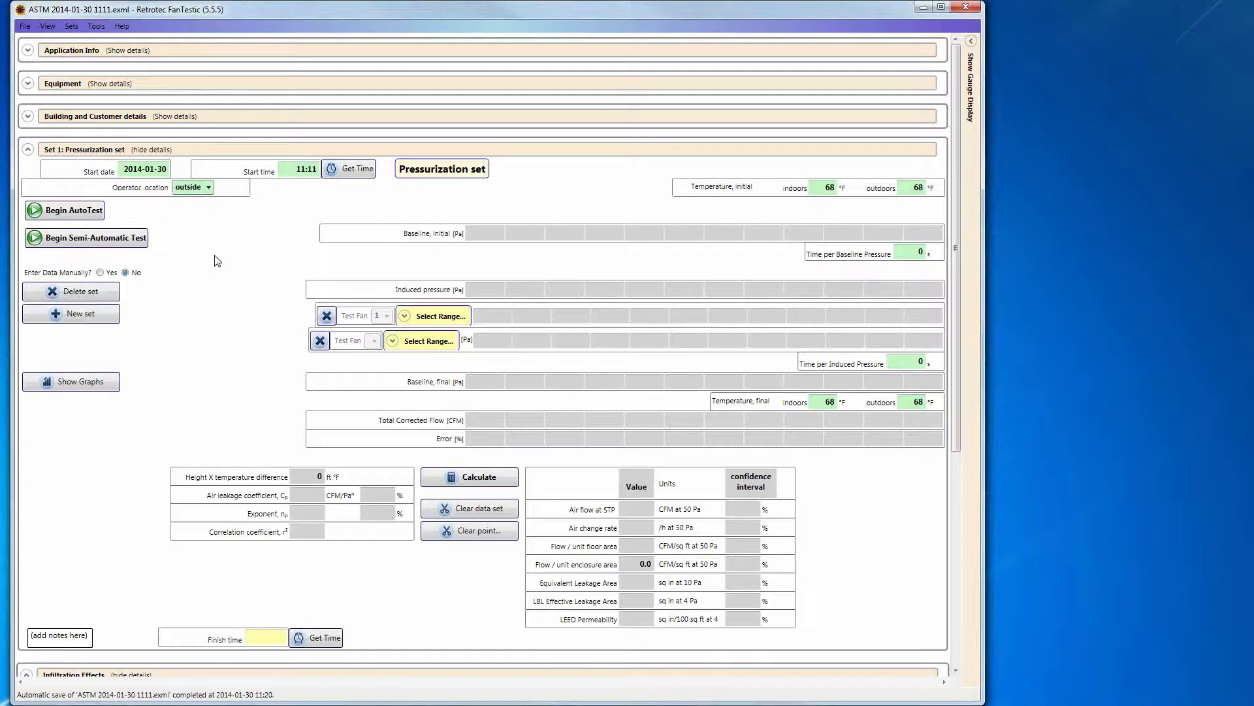
click(193, 190)
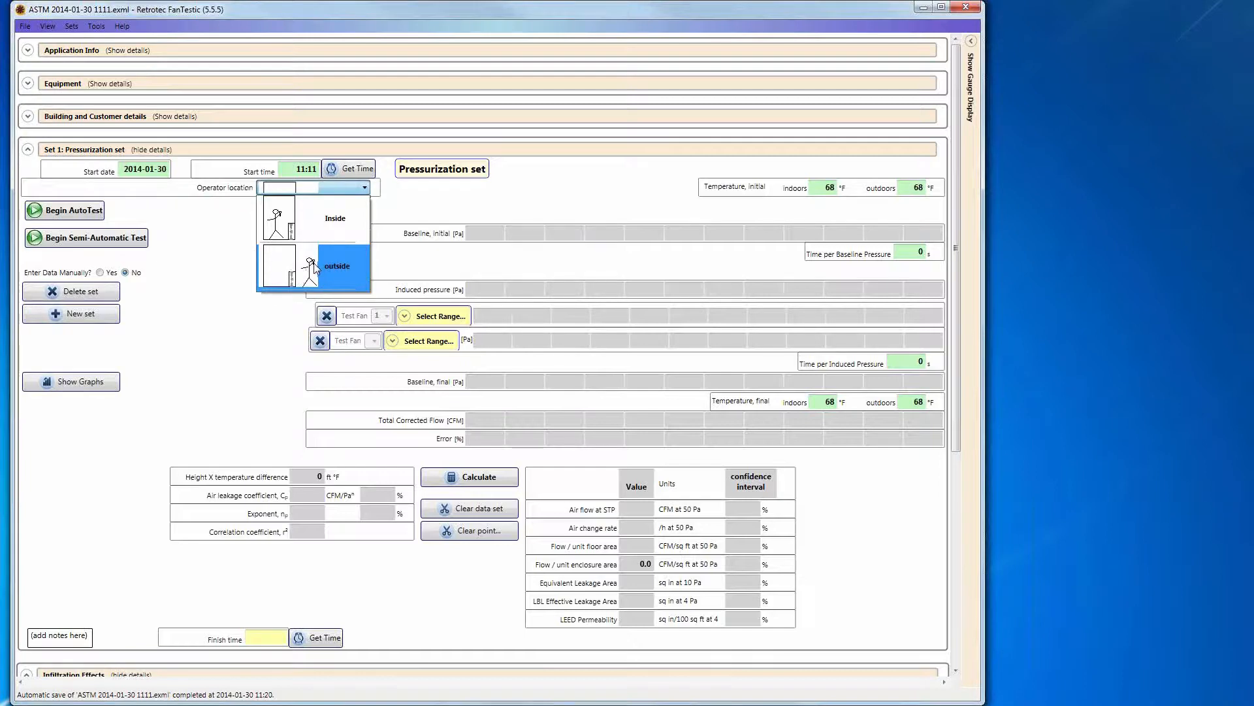
click(222, 270)
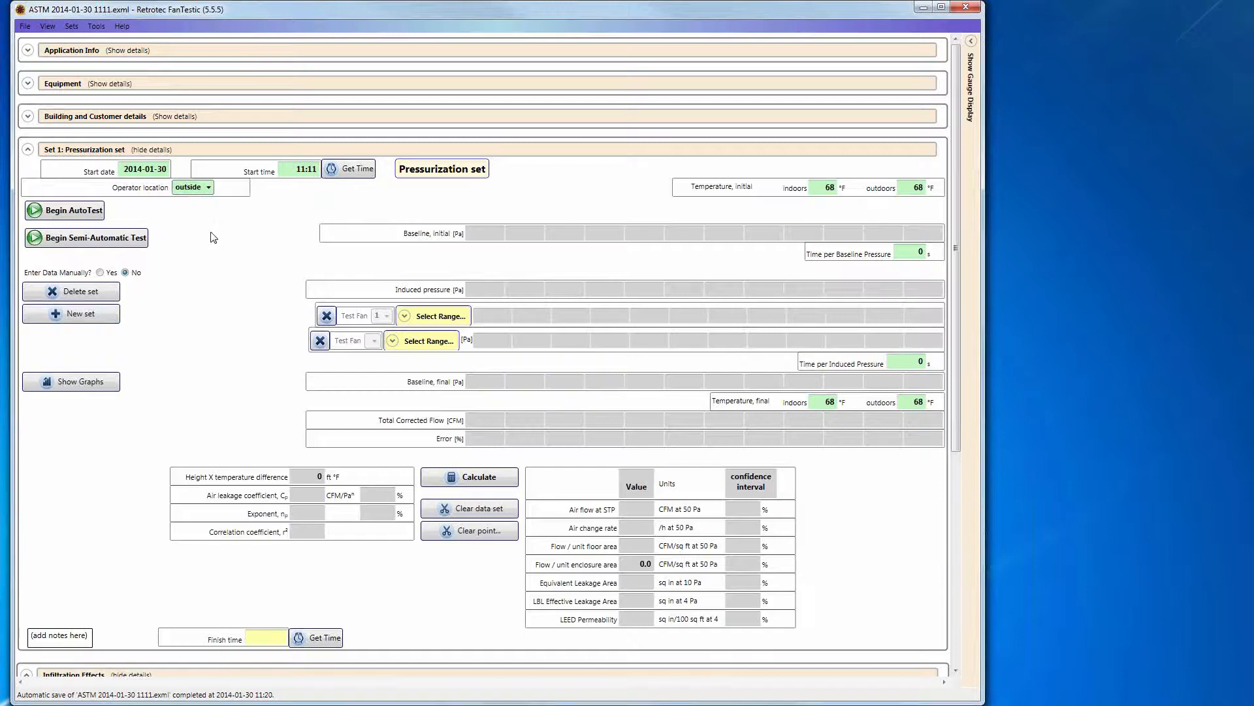
click(97, 214)
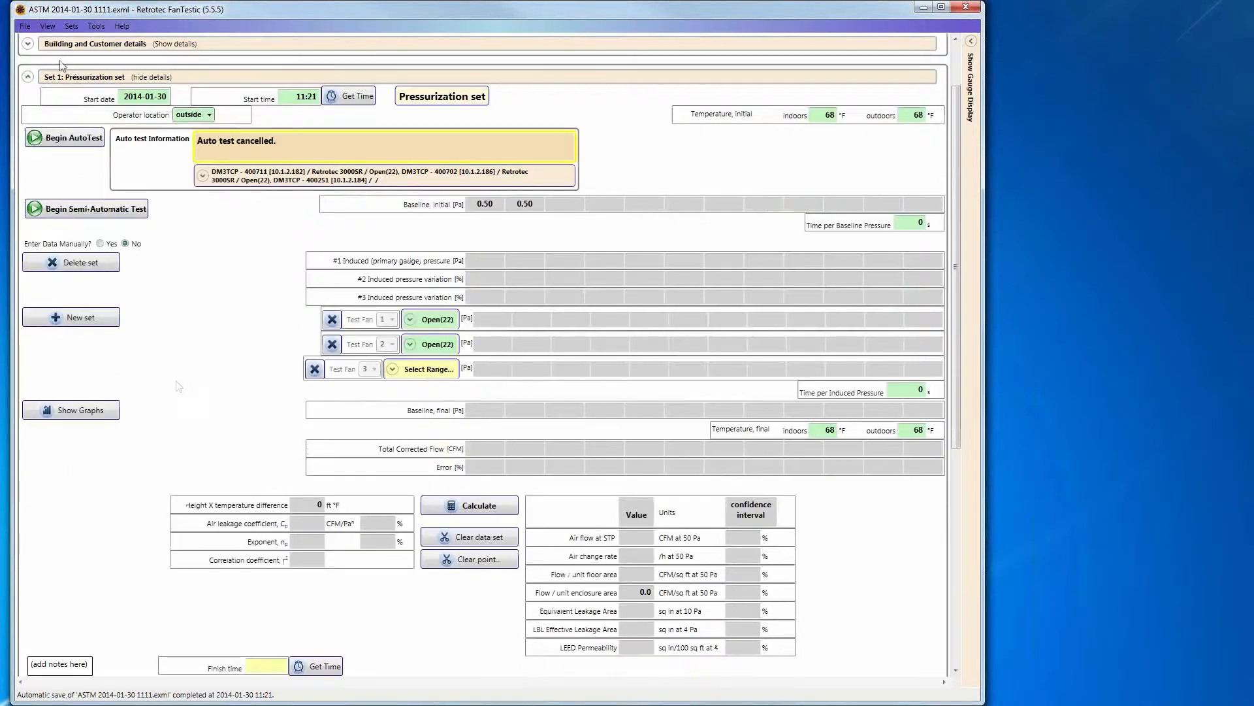
Delete the two extra test fans, with gauges 400702 and 400251, from the equipment list.
click(28, 44)
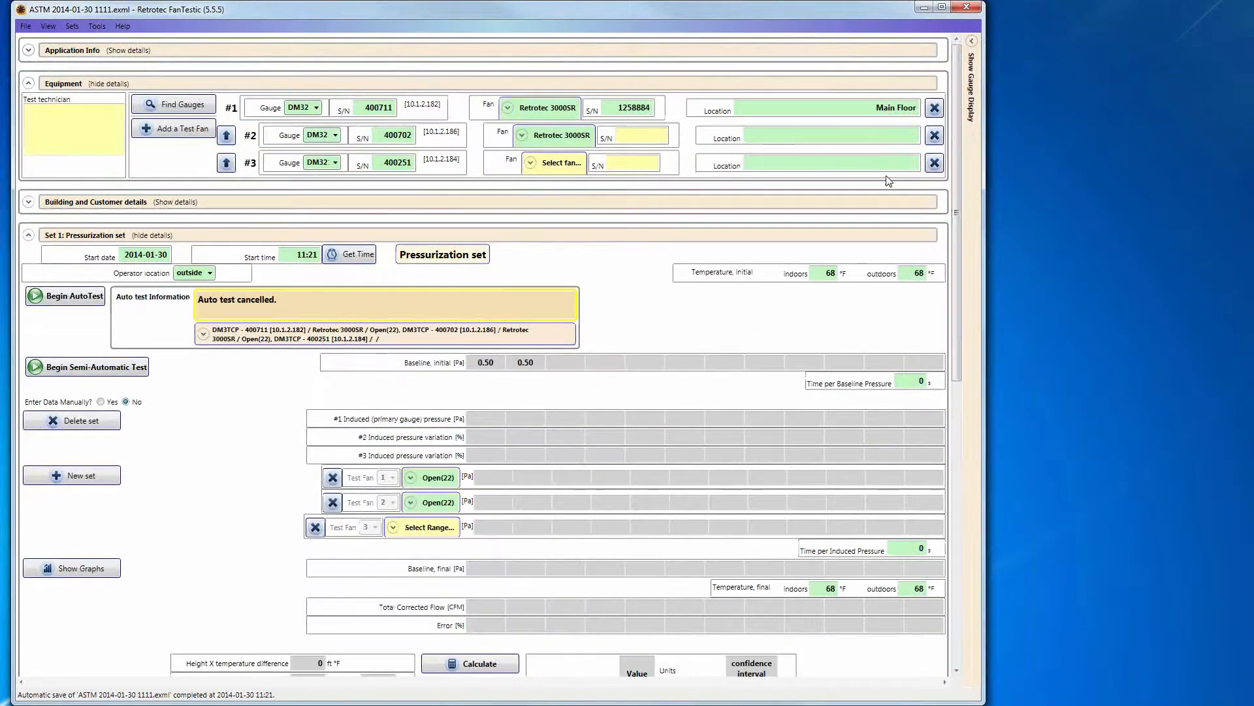
click(935, 135)
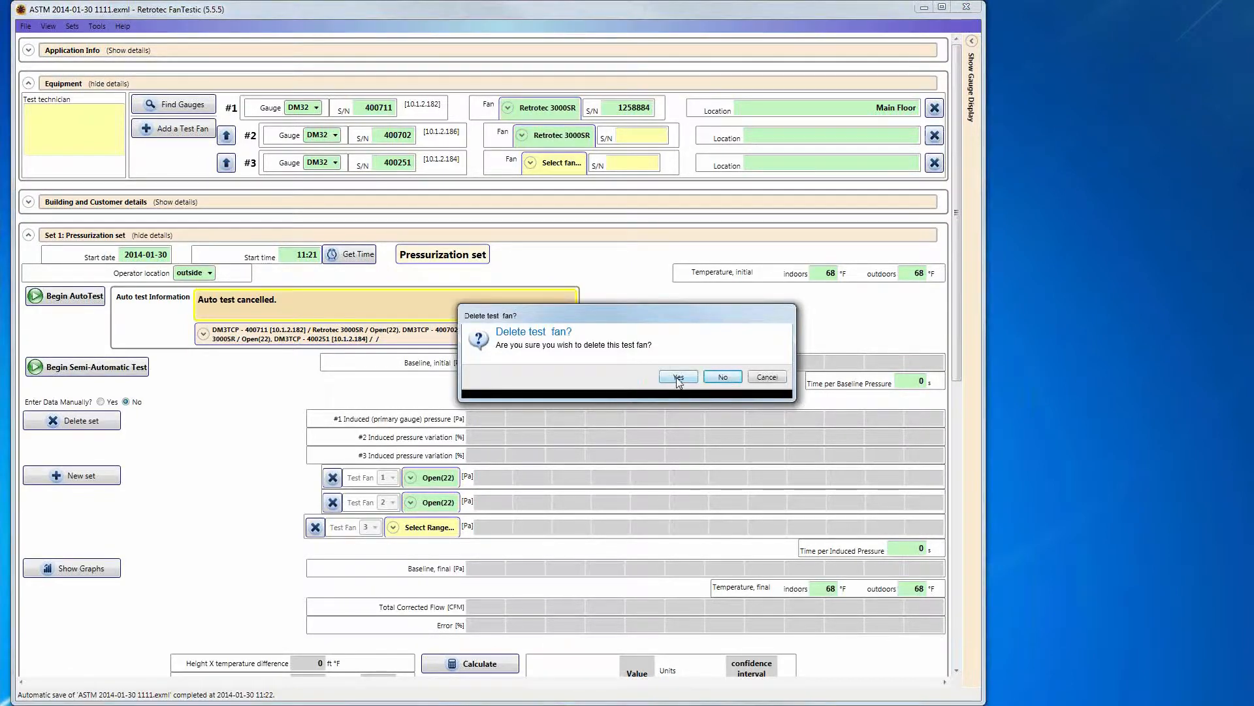
click(678, 378)
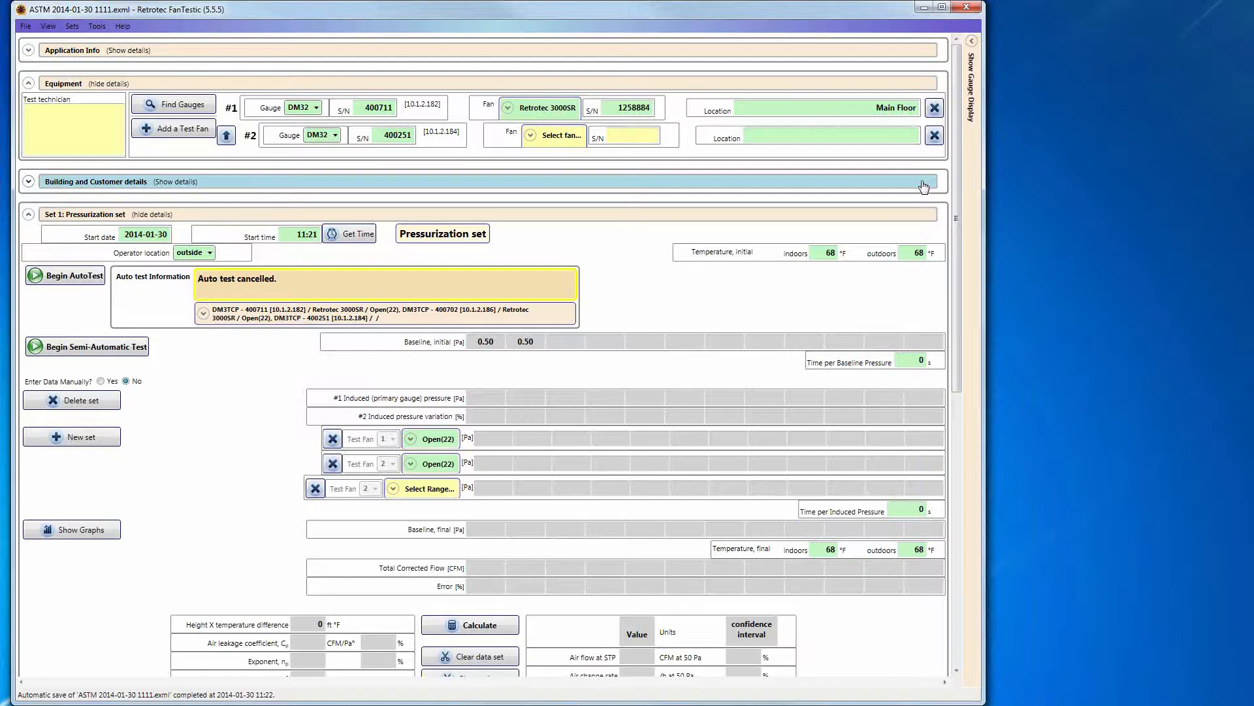
click(935, 140)
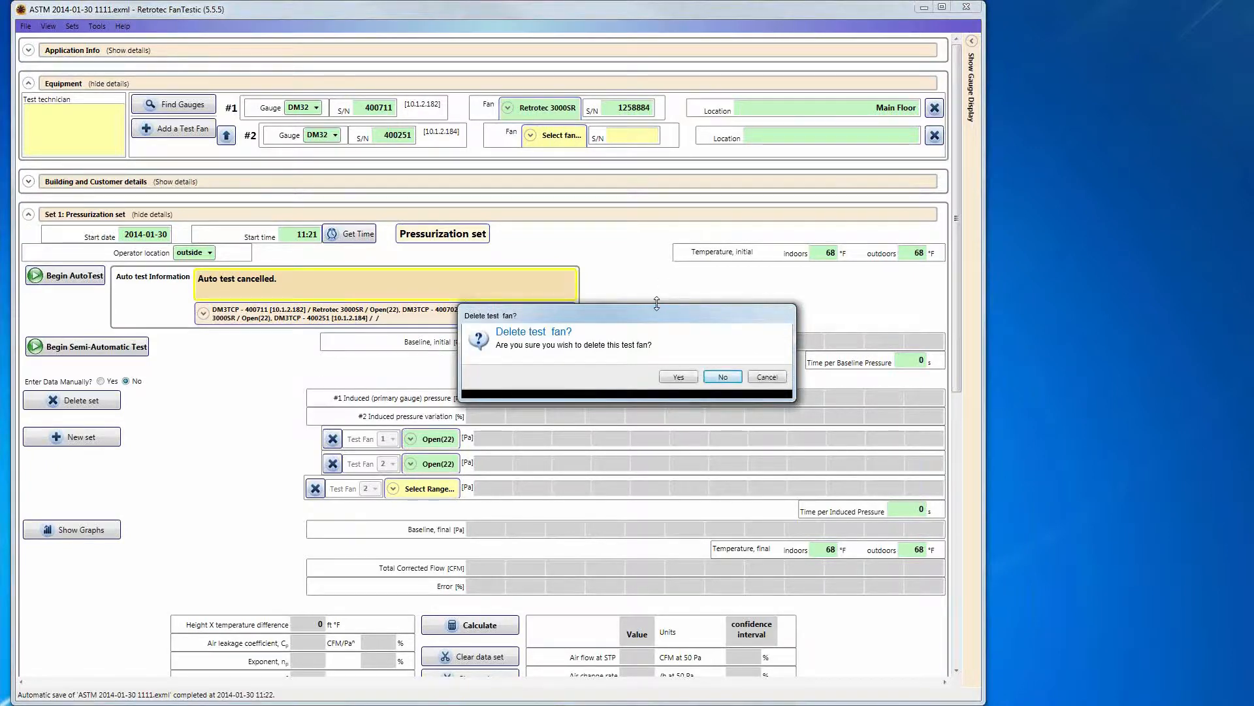
click(678, 377)
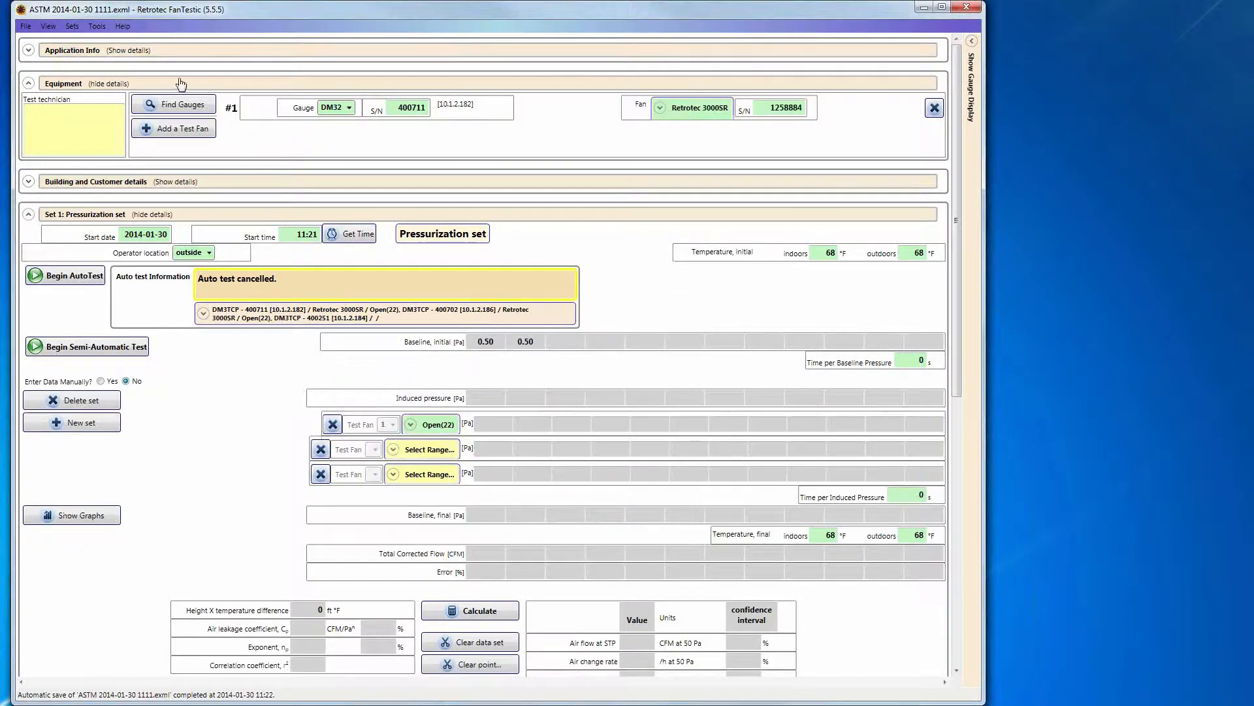
click(26, 29)
click(46, 59)
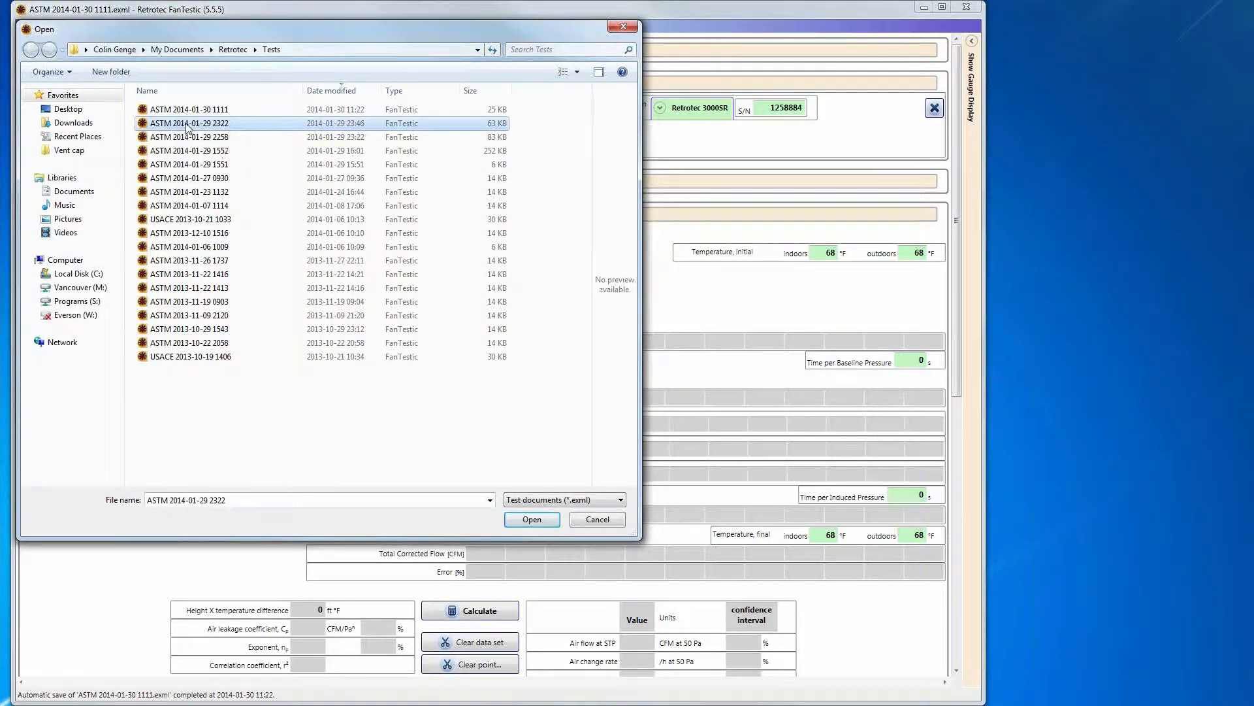
double_click(188, 124)
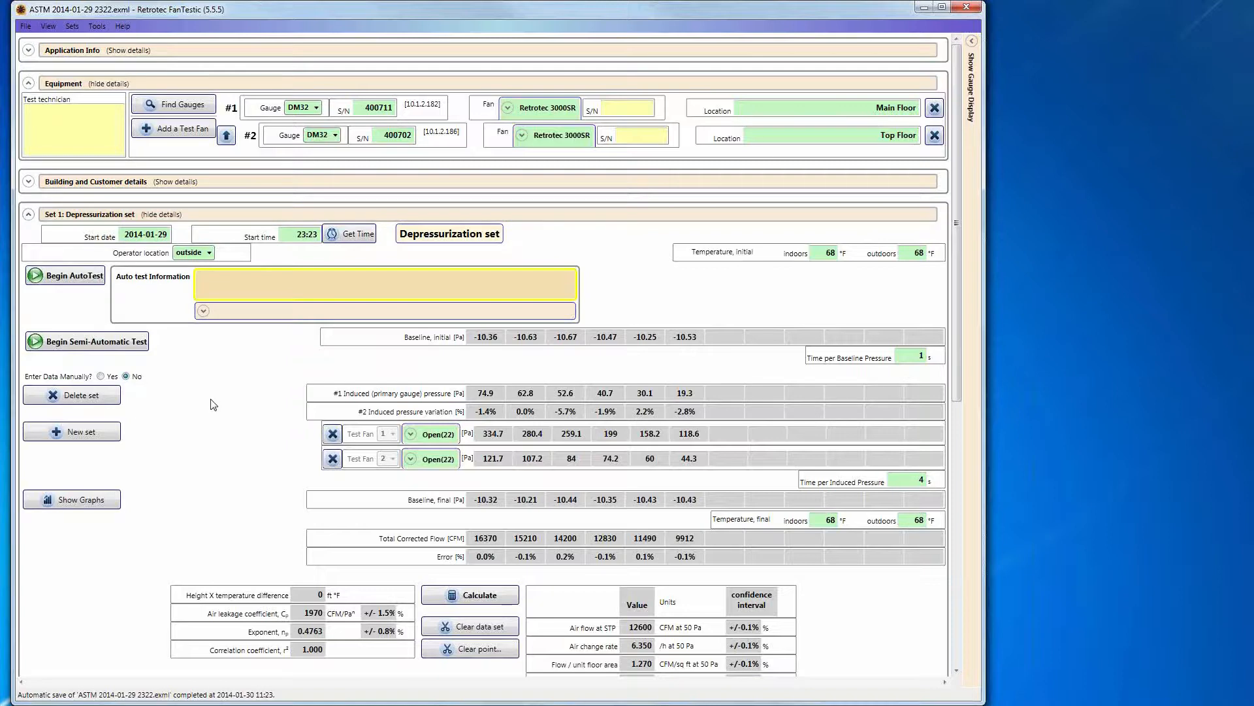
click(192, 108)
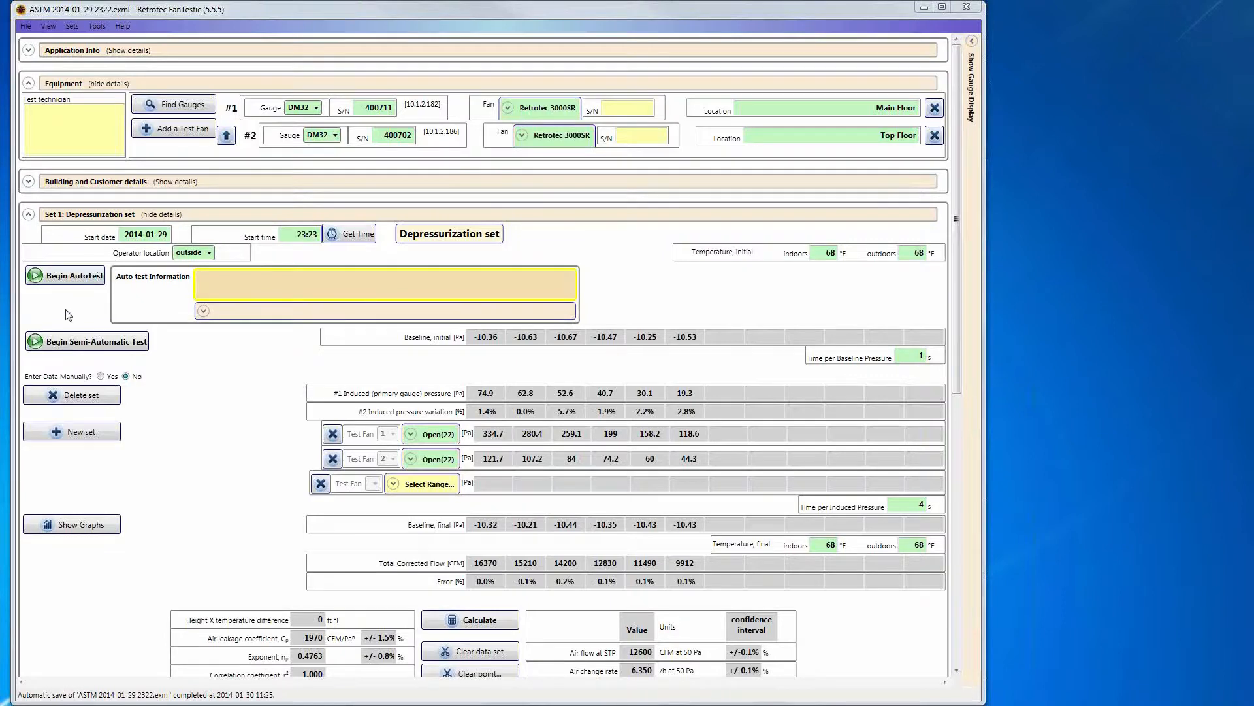
Start the automatic test of the depressurization set, show the gauge display and widen the window.
click(83, 276)
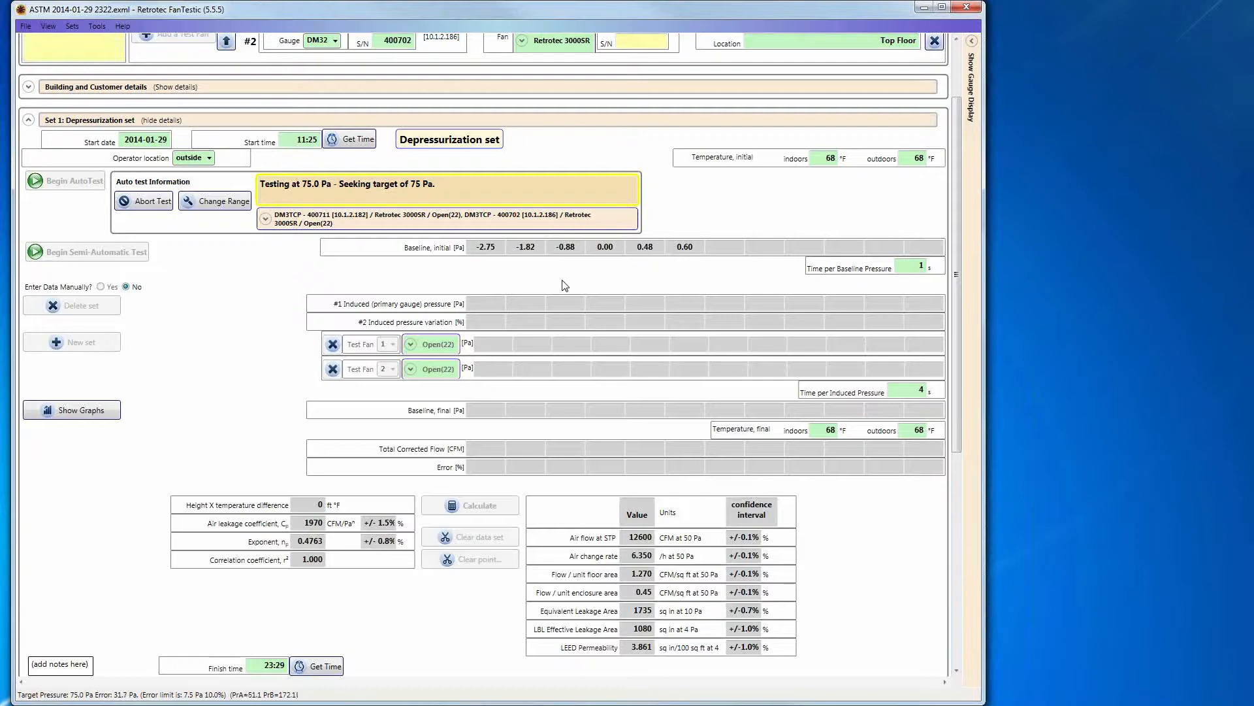
click(972, 49)
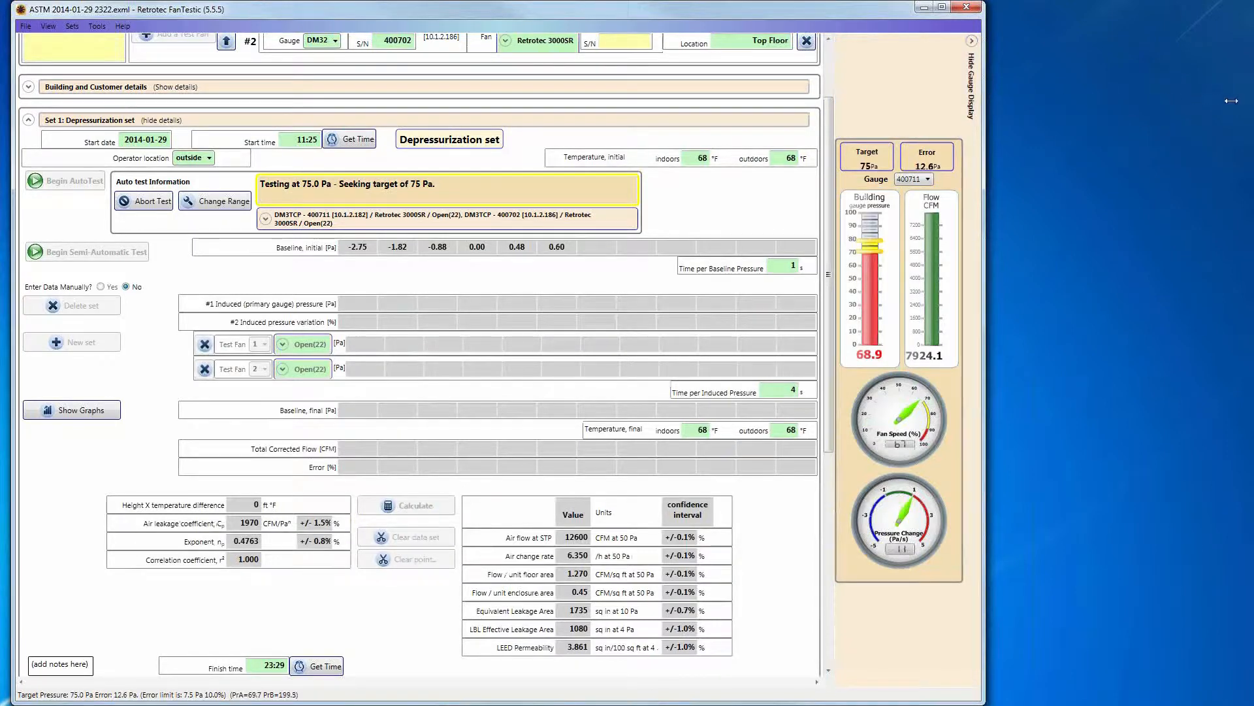
drag(1233, 100, 1234, 100)
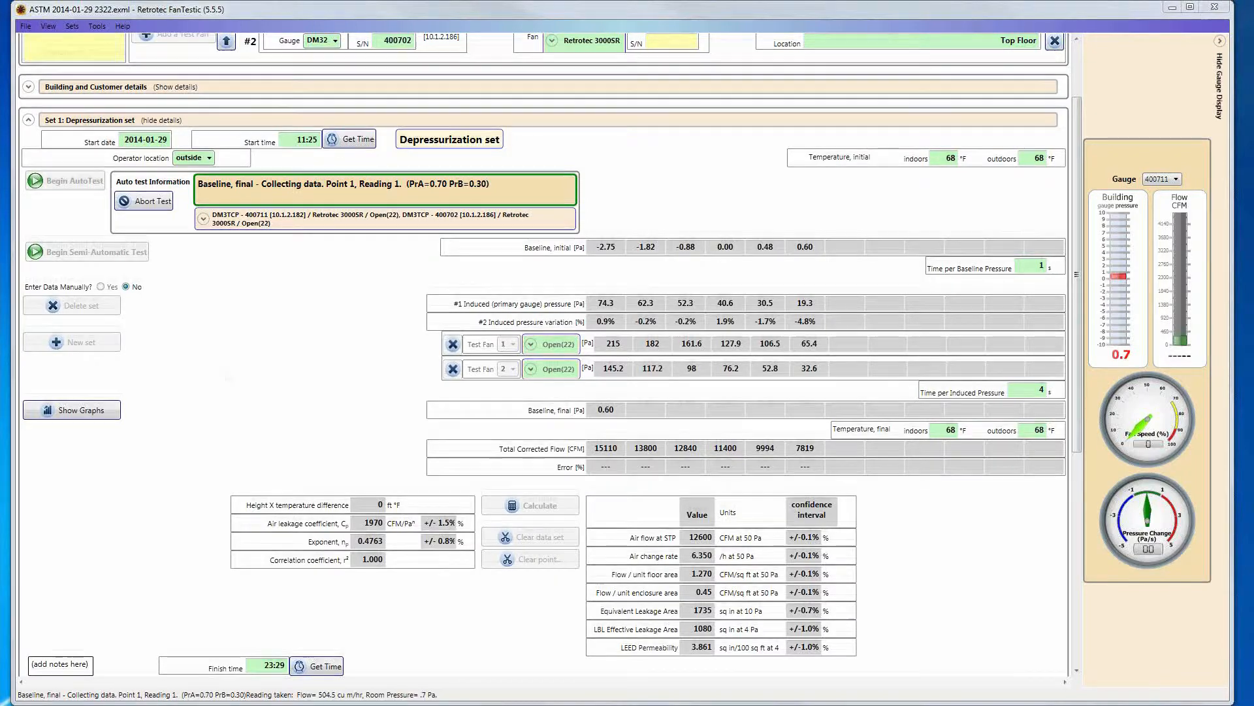
Examine Set 1's pressures, flows and confidence intervals and the layout of Set 2, and collapse Set 1's details.
scroll(228, 376, down, 6)
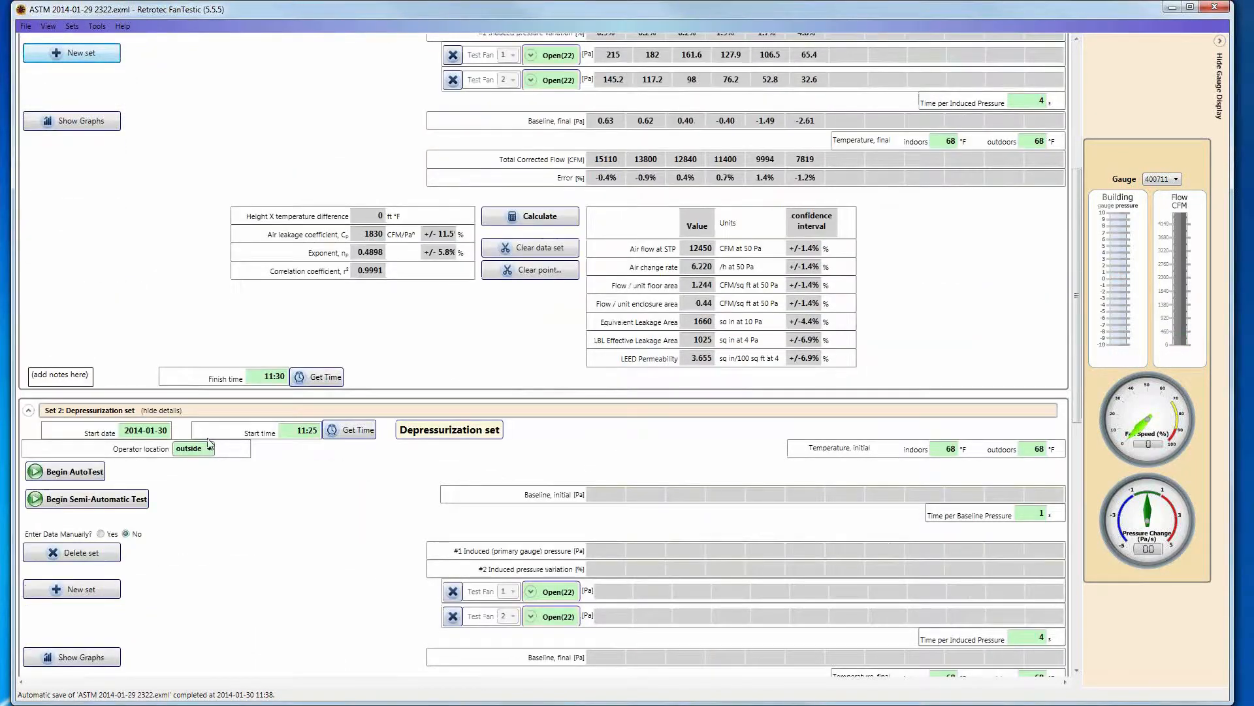
scroll(209, 443, down, 1)
scroll(210, 443, down, 12)
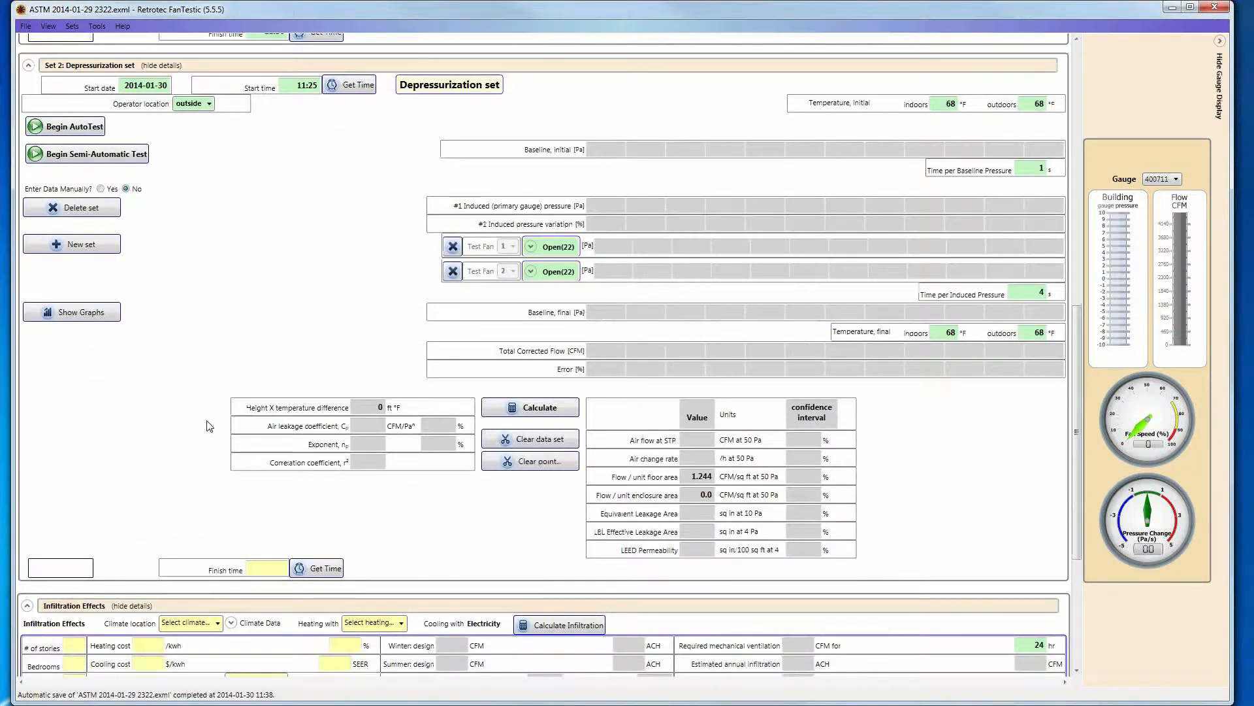
scroll(209, 424, up, 20)
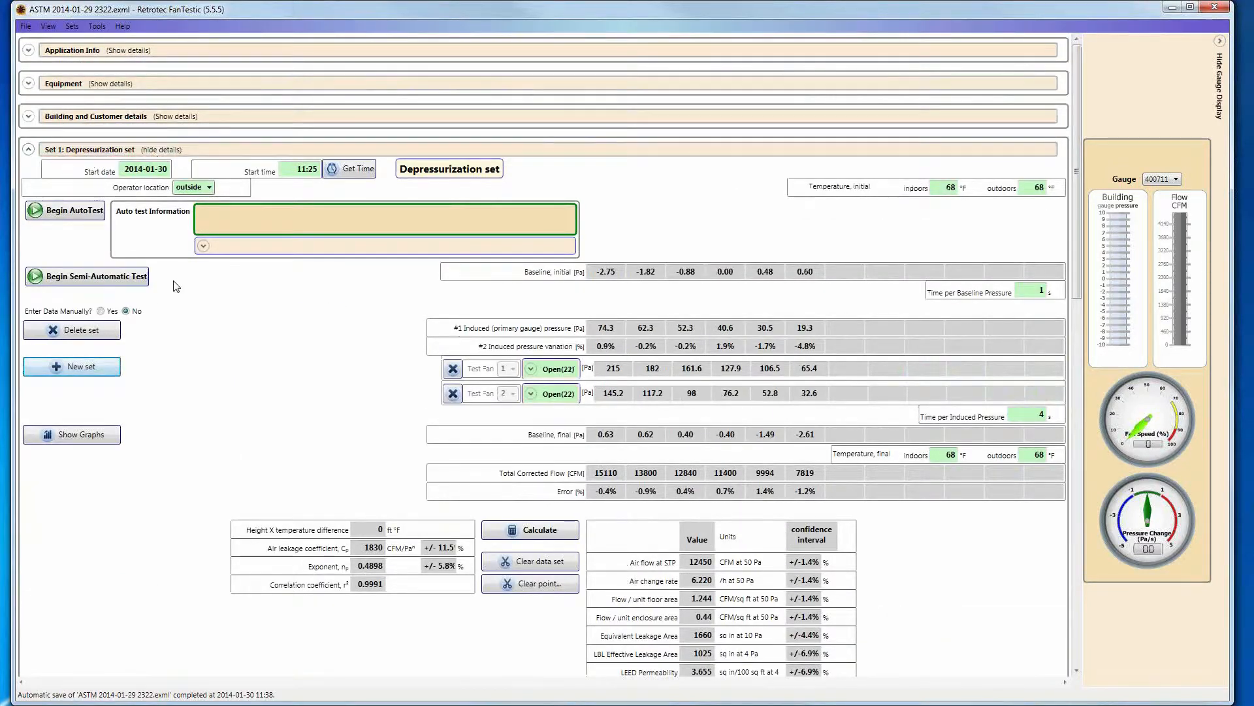
scroll(199, 320, down, 4)
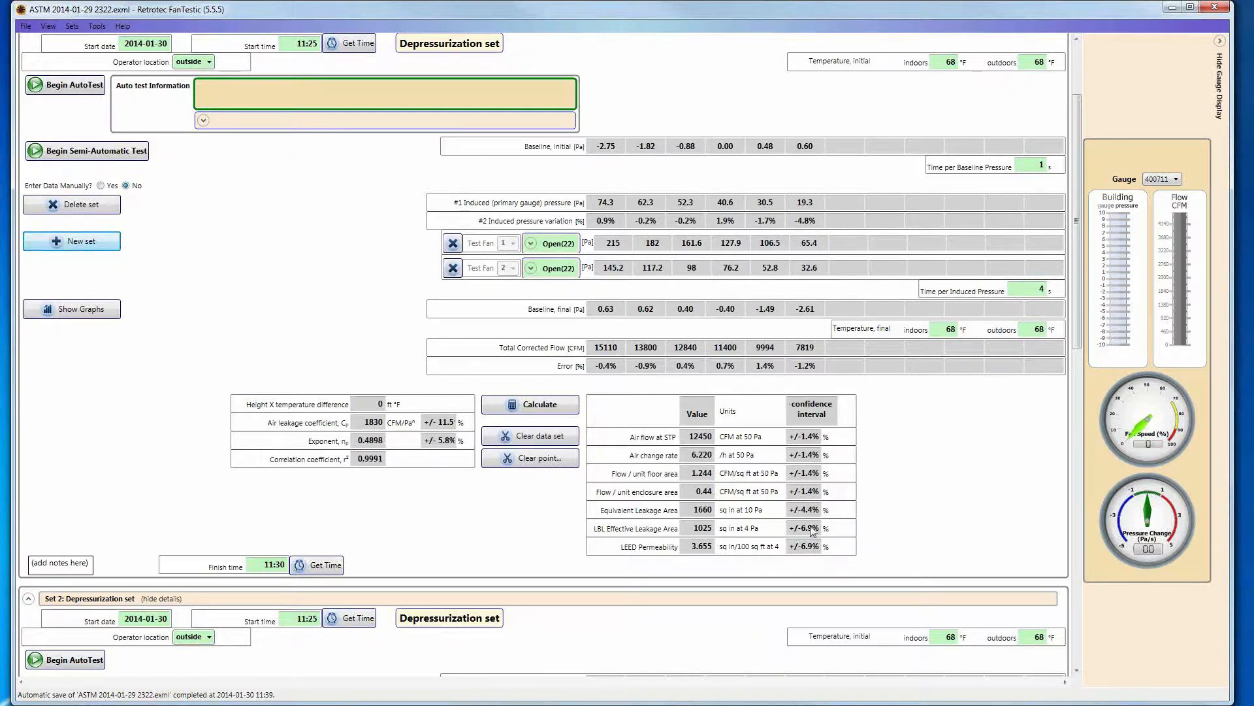
scroll(813, 497, down, 1)
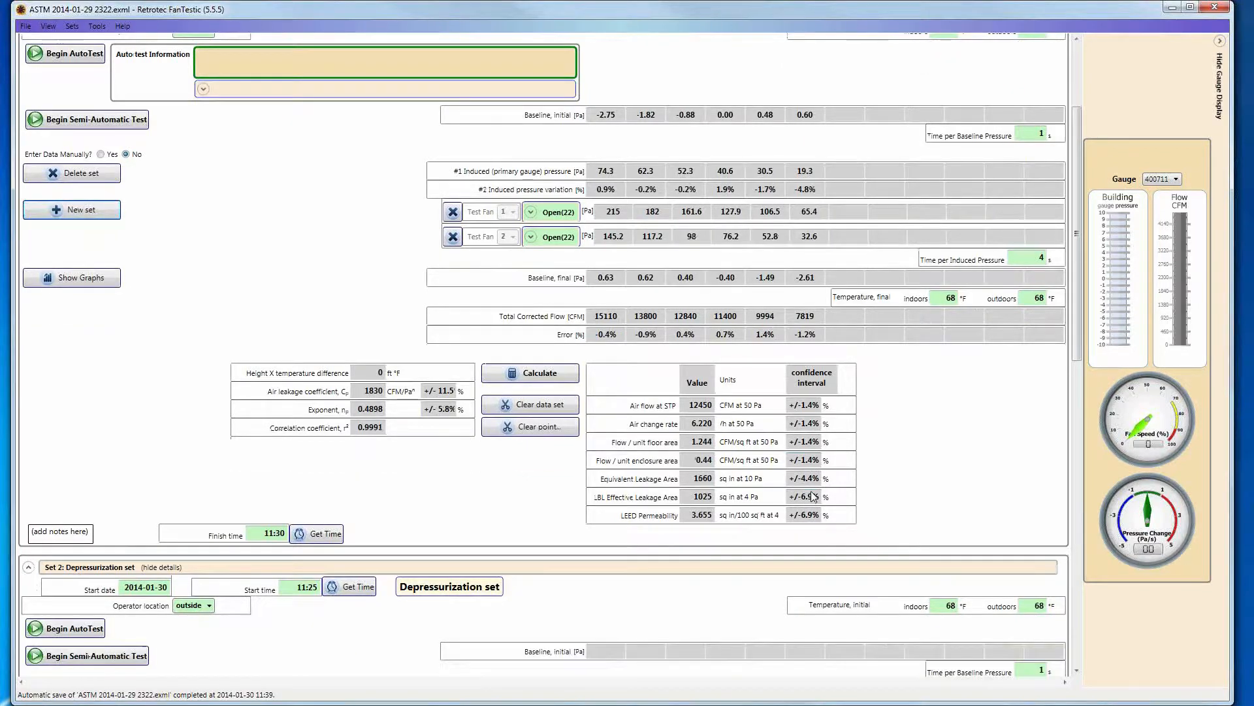
scroll(816, 458, up, 5)
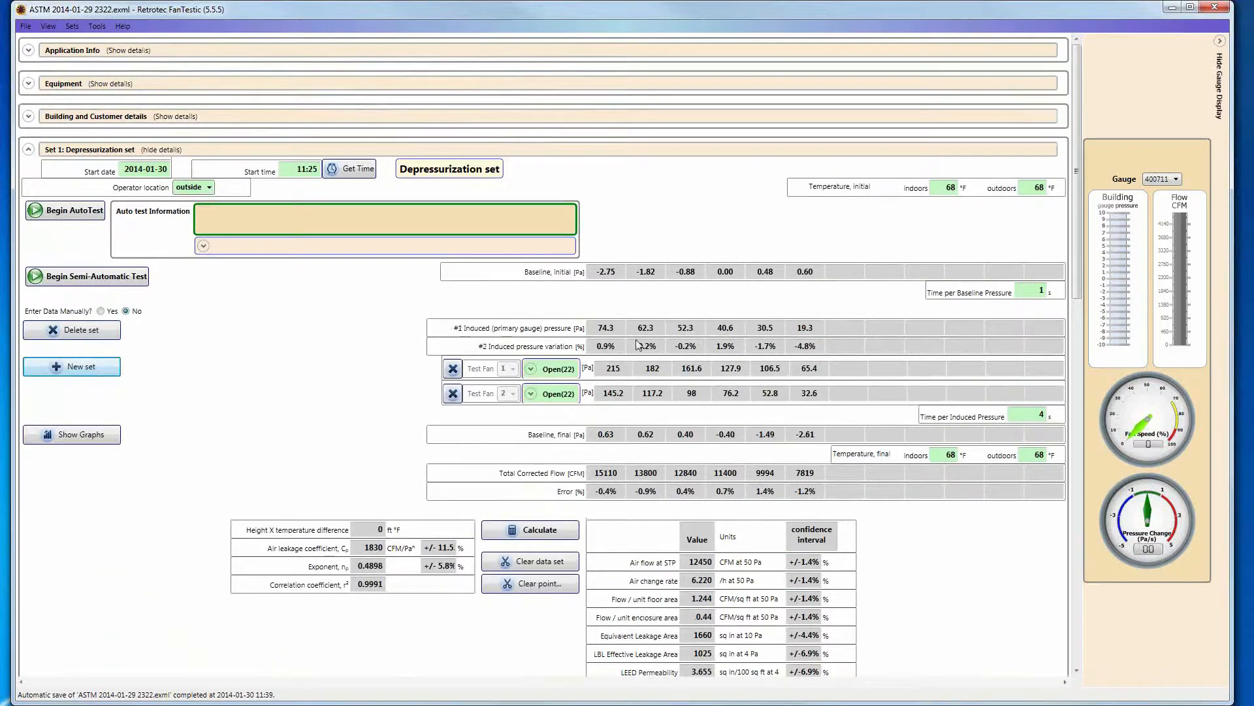
click(28, 151)
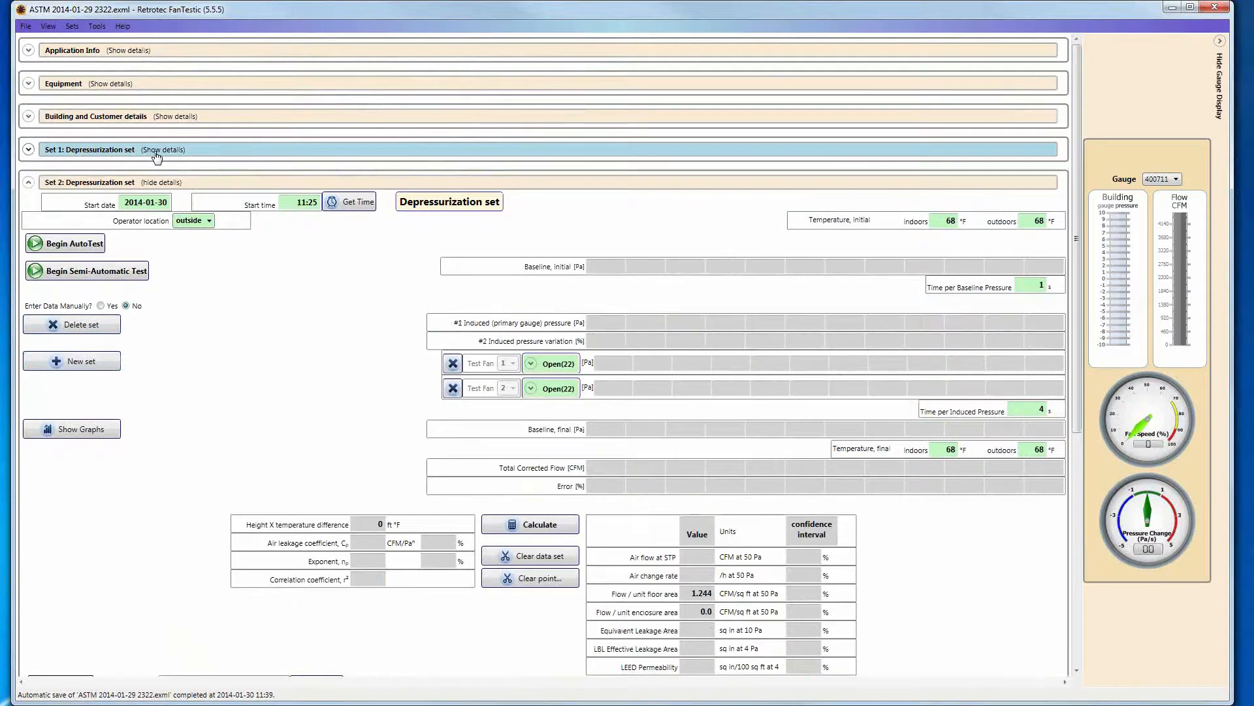
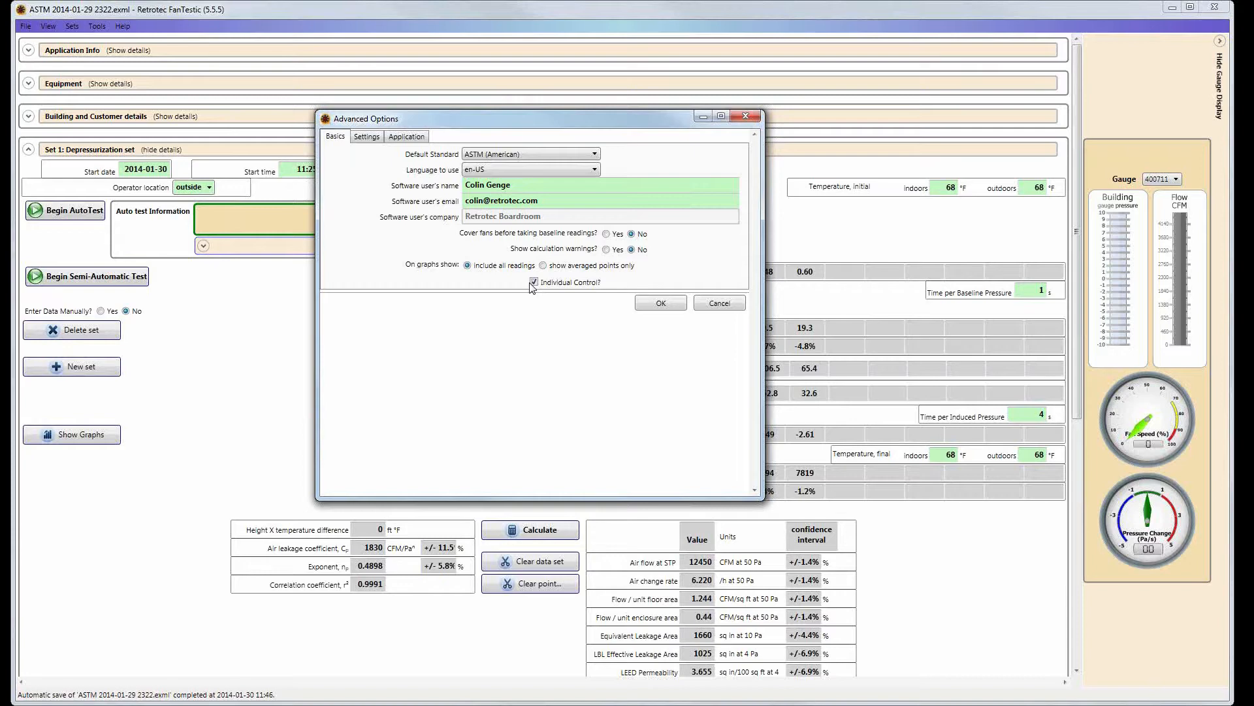
Skim the FanTestic (ASTM) manual from the building description section to Troubleshooting and Tech Support, and close it.
drag(612, 121, 622, 119)
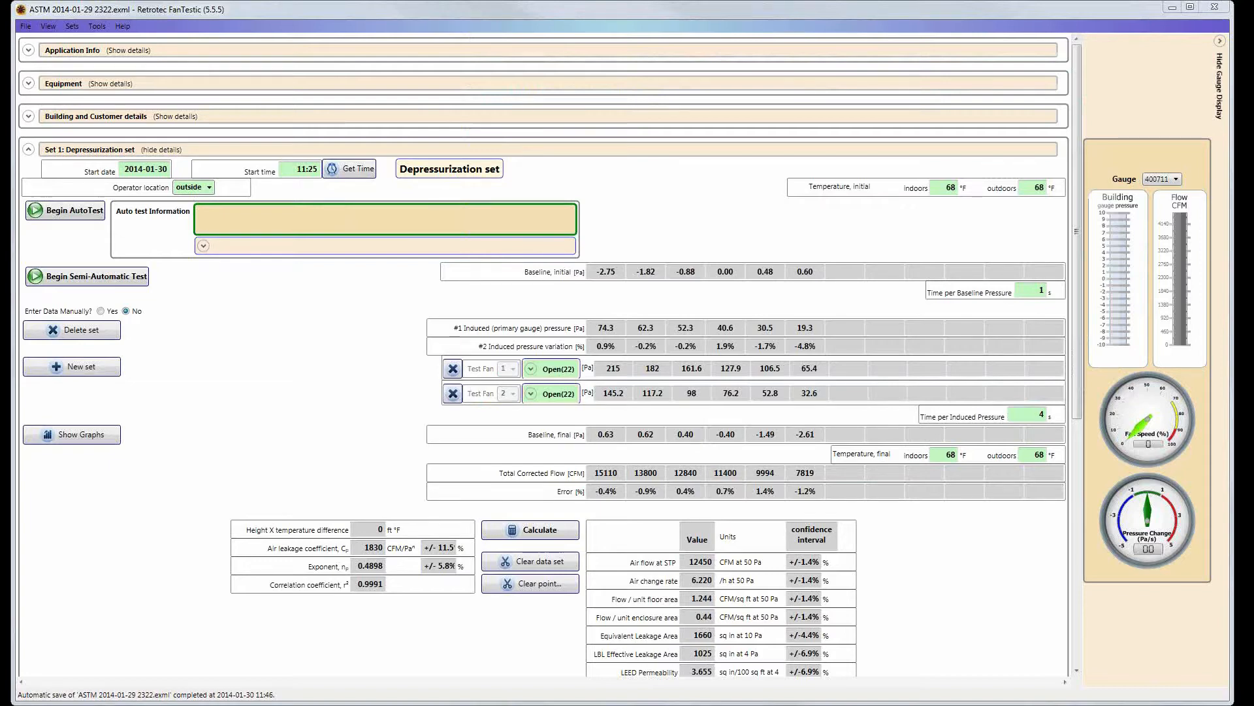
drag(1253, 59, 345, 58)
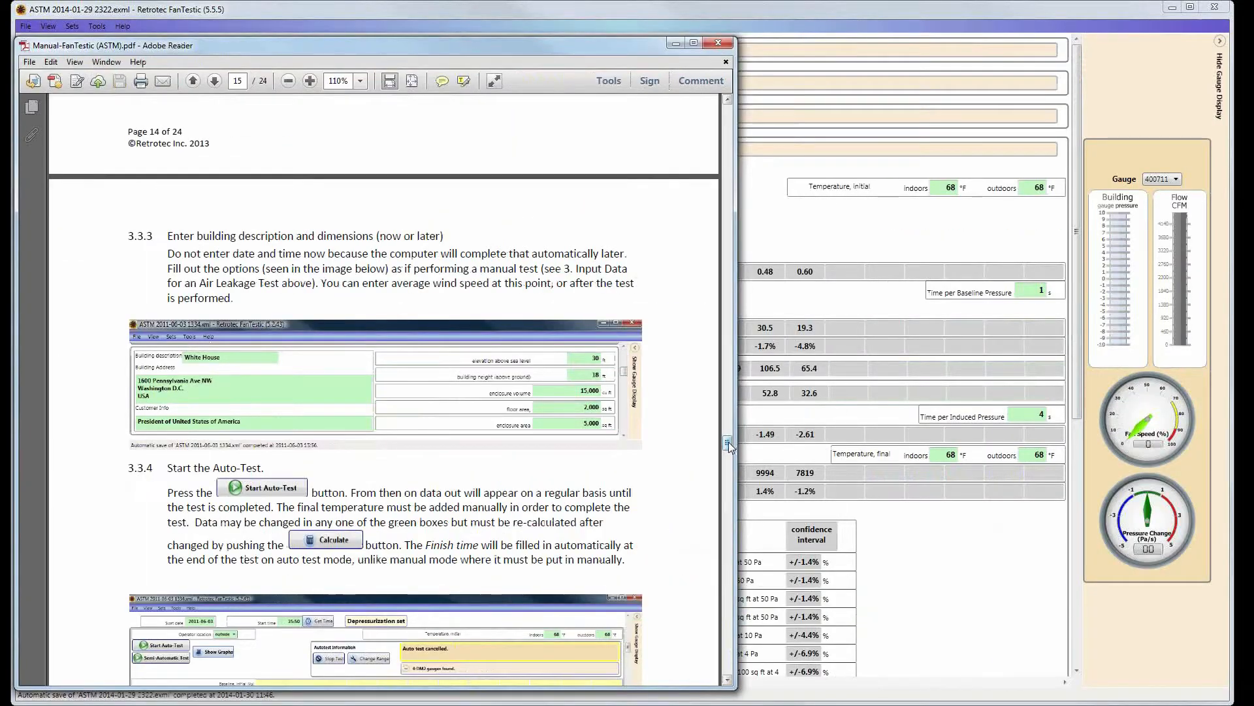
drag(728, 442, 743, 636)
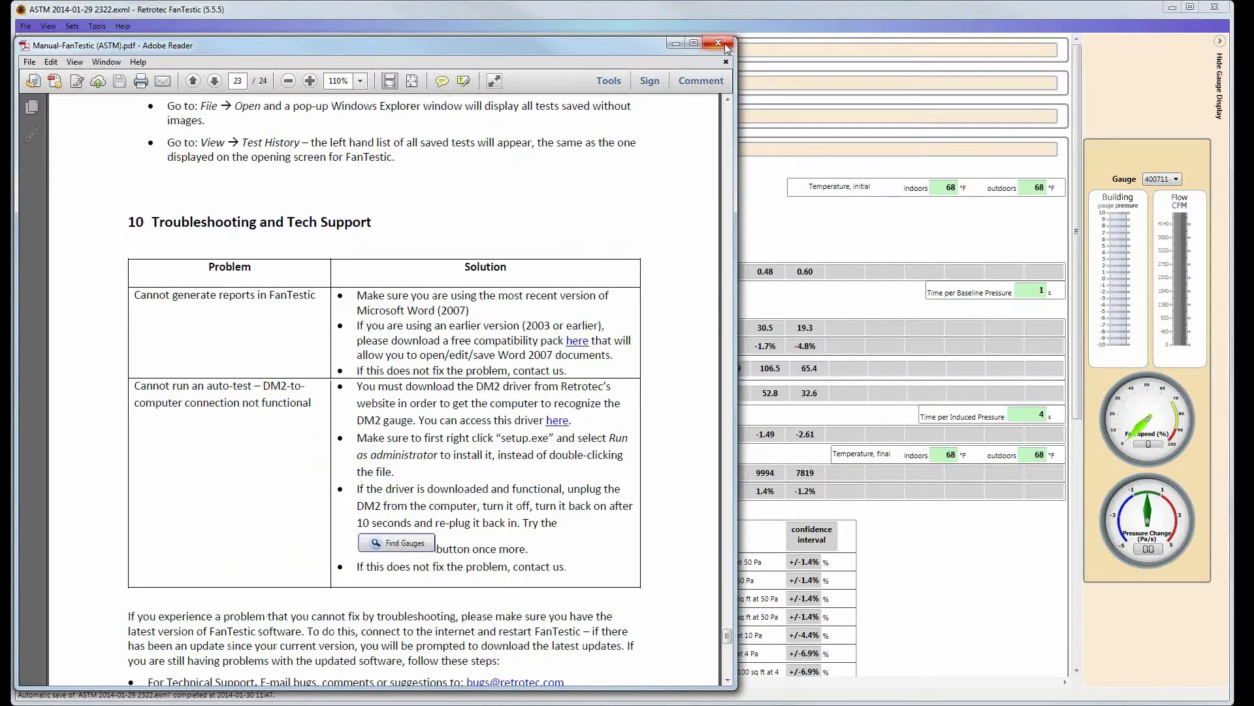
click(720, 46)
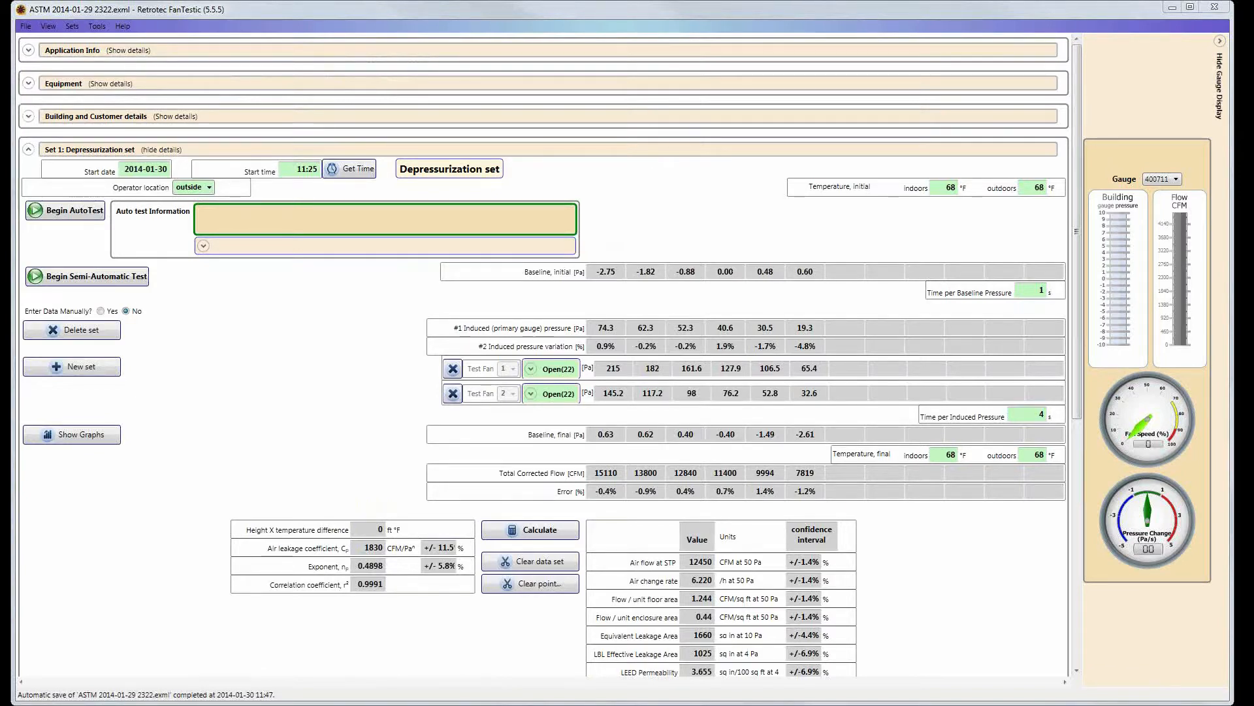
Bring the Multi-Fan Testing manual into view and read the Total Zone Leakage Test and One Zone, Multiple Fans sections.
drag(1193, 26, 224, 23)
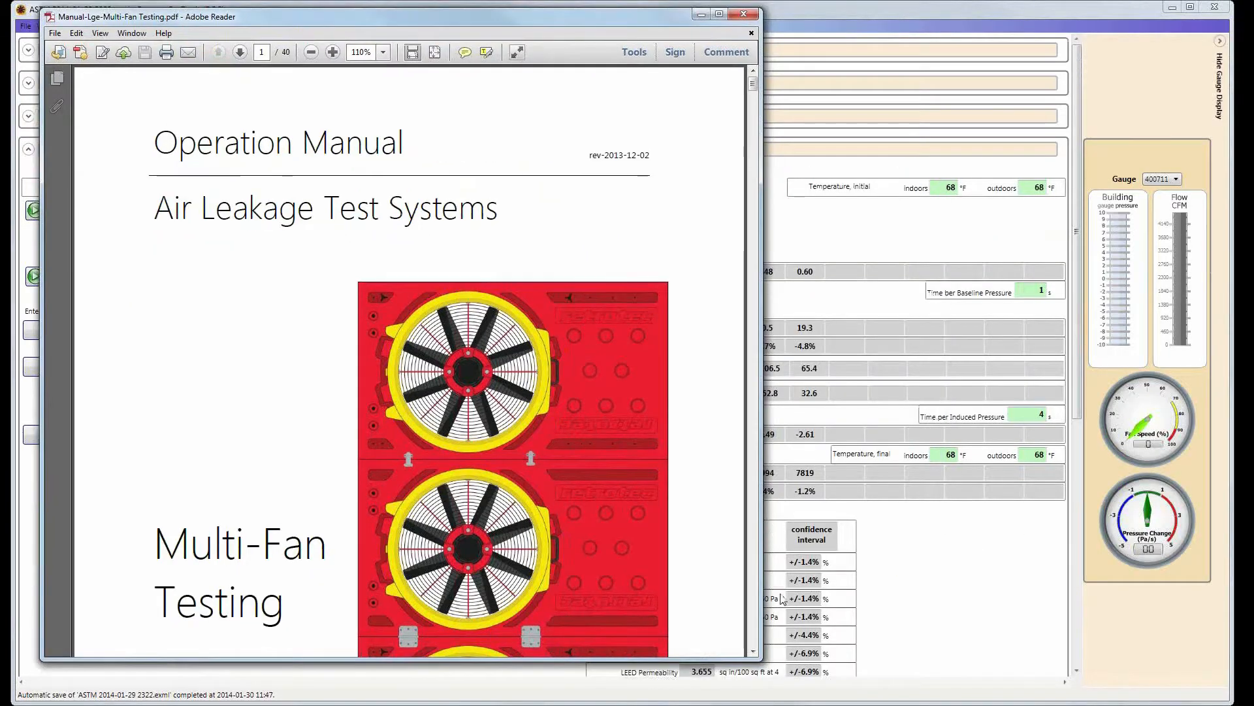
drag(760, 660, 758, 696)
drag(753, 91, 762, 194)
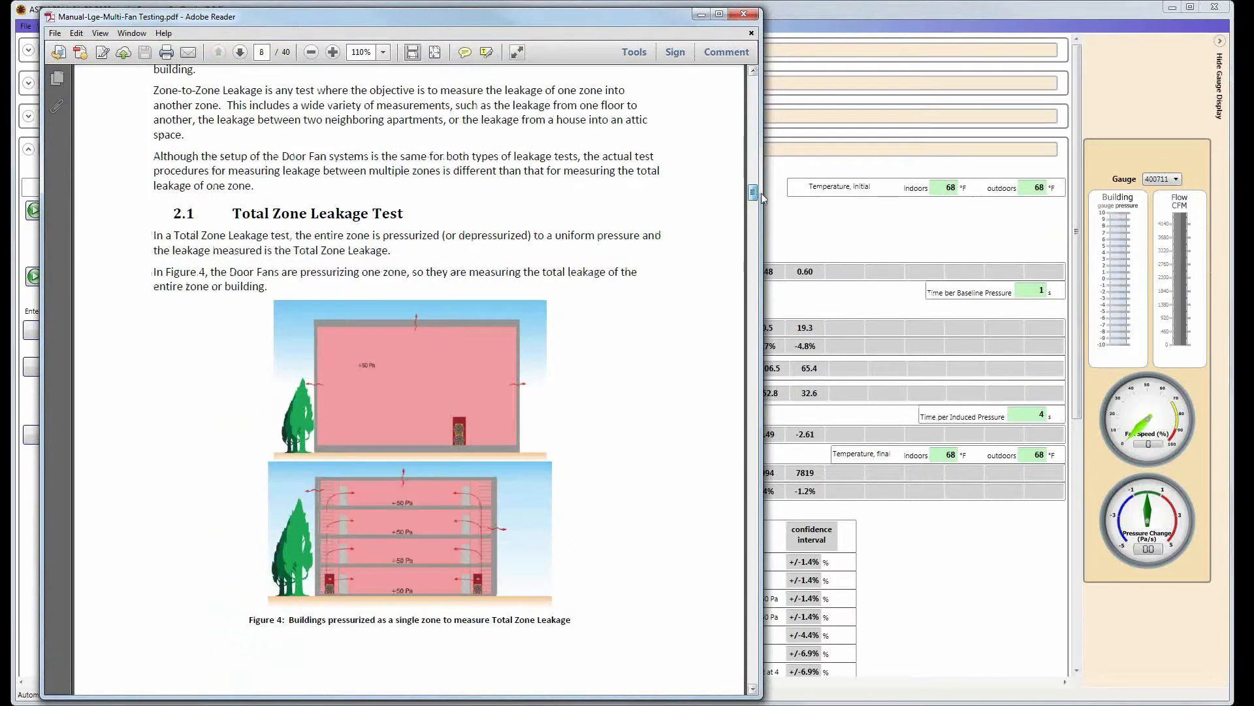
drag(762, 193, 770, 296)
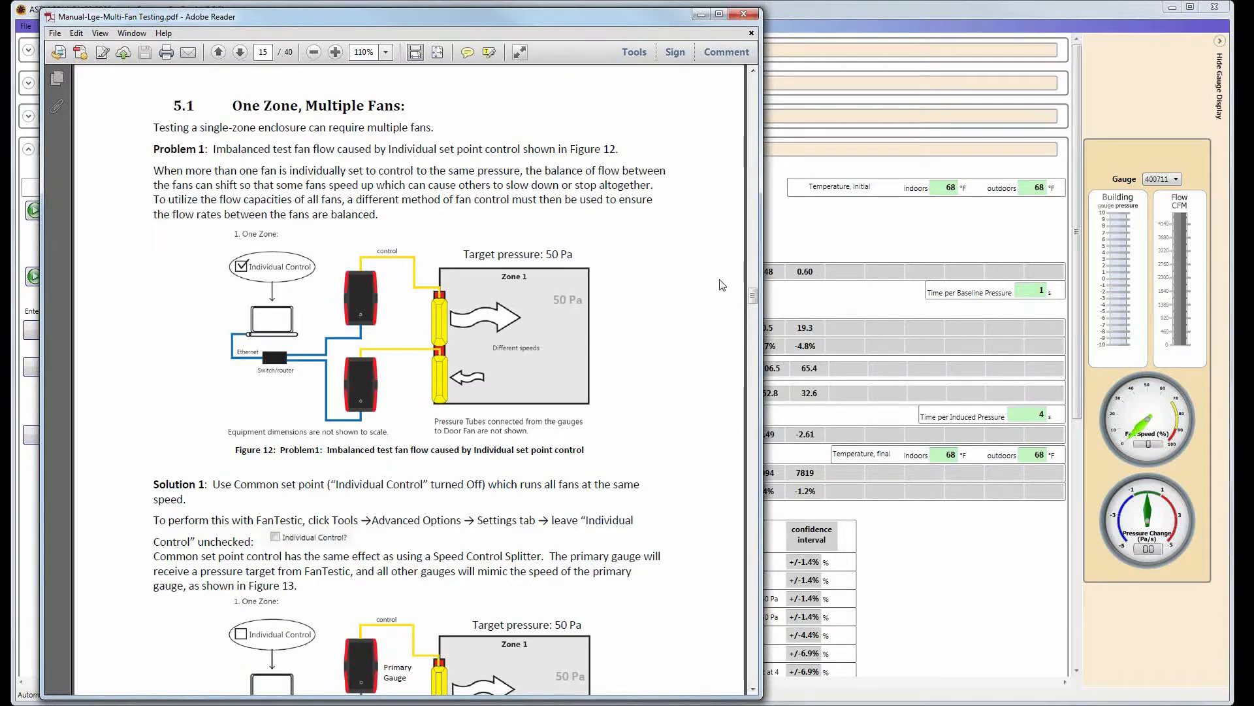
Examine the multi-fan manual's leaky multiple-zone case and the common and individual set point connection diagrams, and minimize the manual.
drag(754, 299, 755, 361)
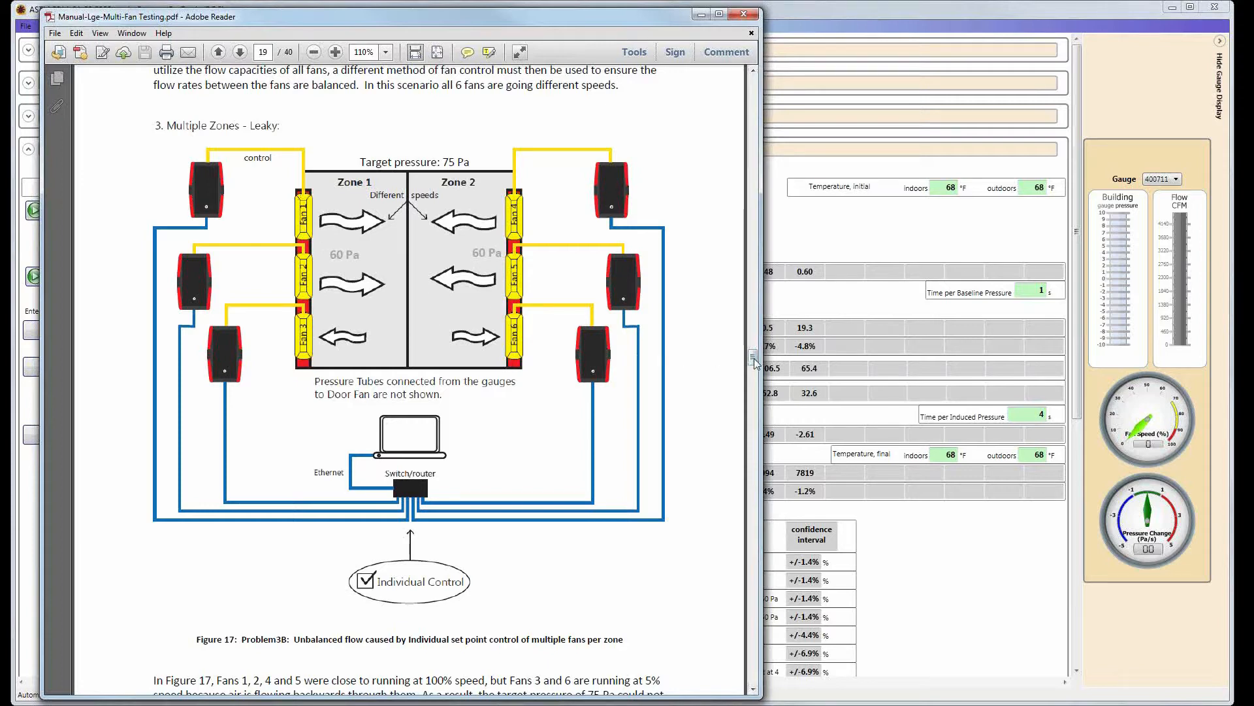
drag(750, 358, 752, 490)
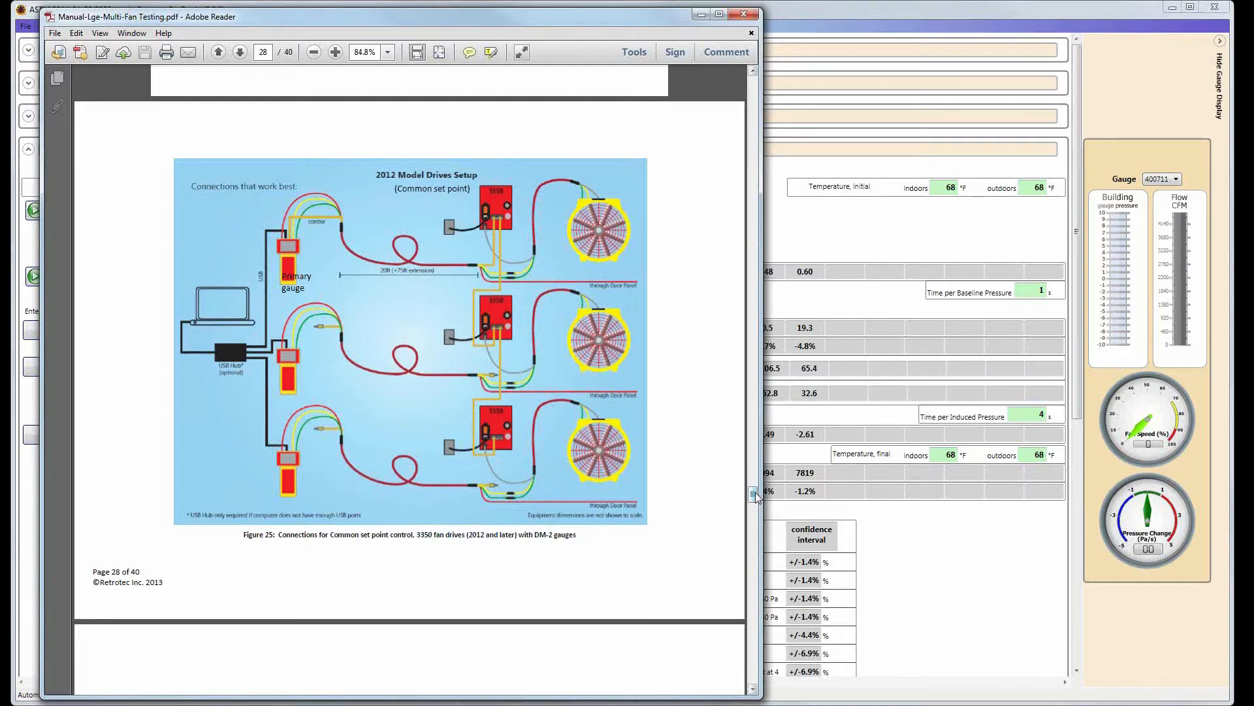
drag(755, 496, 753, 536)
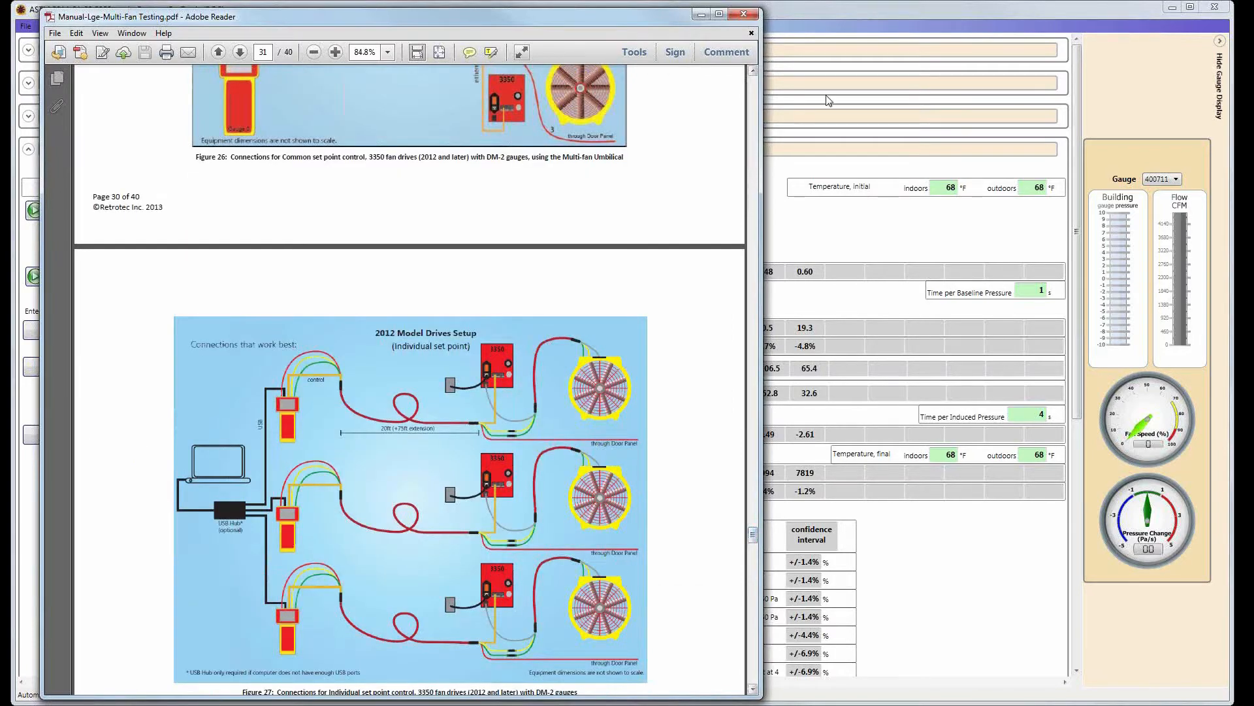
click(701, 16)
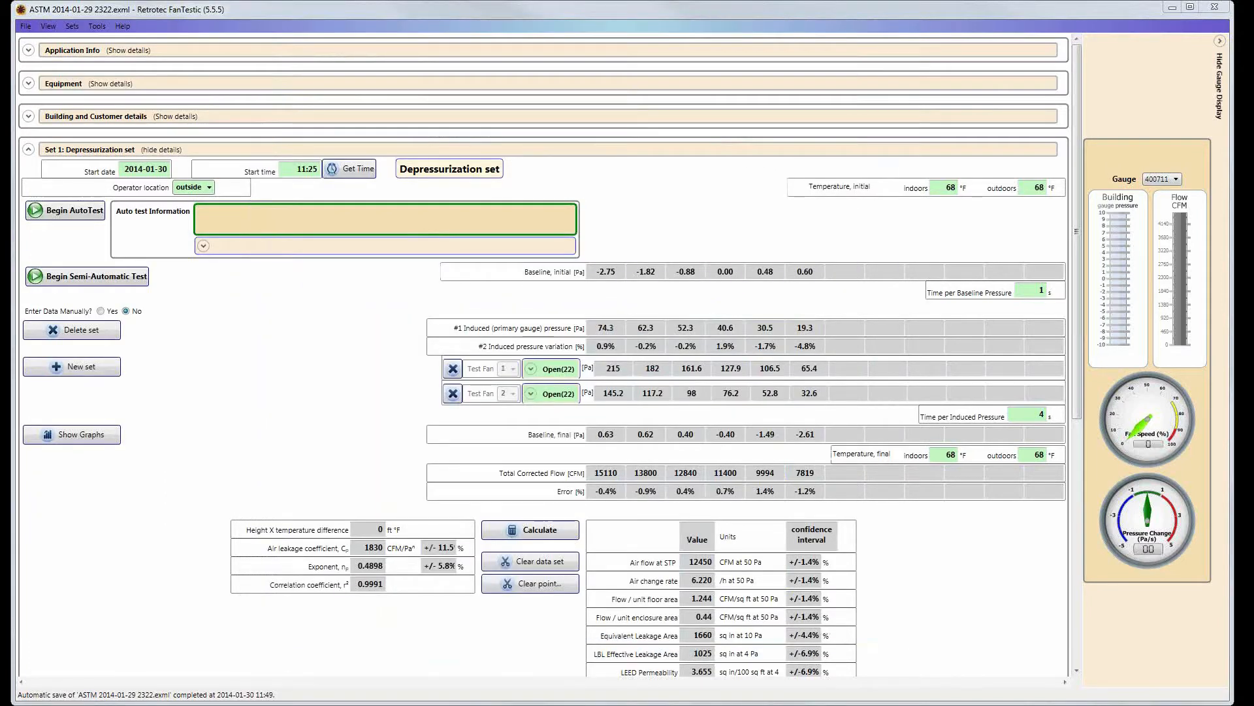
Skim the Residential Pressure & Air Leakage Testing manual as far as the exhaust fan flow meter instructions, and close it.
drag(1253, 46, 318, 30)
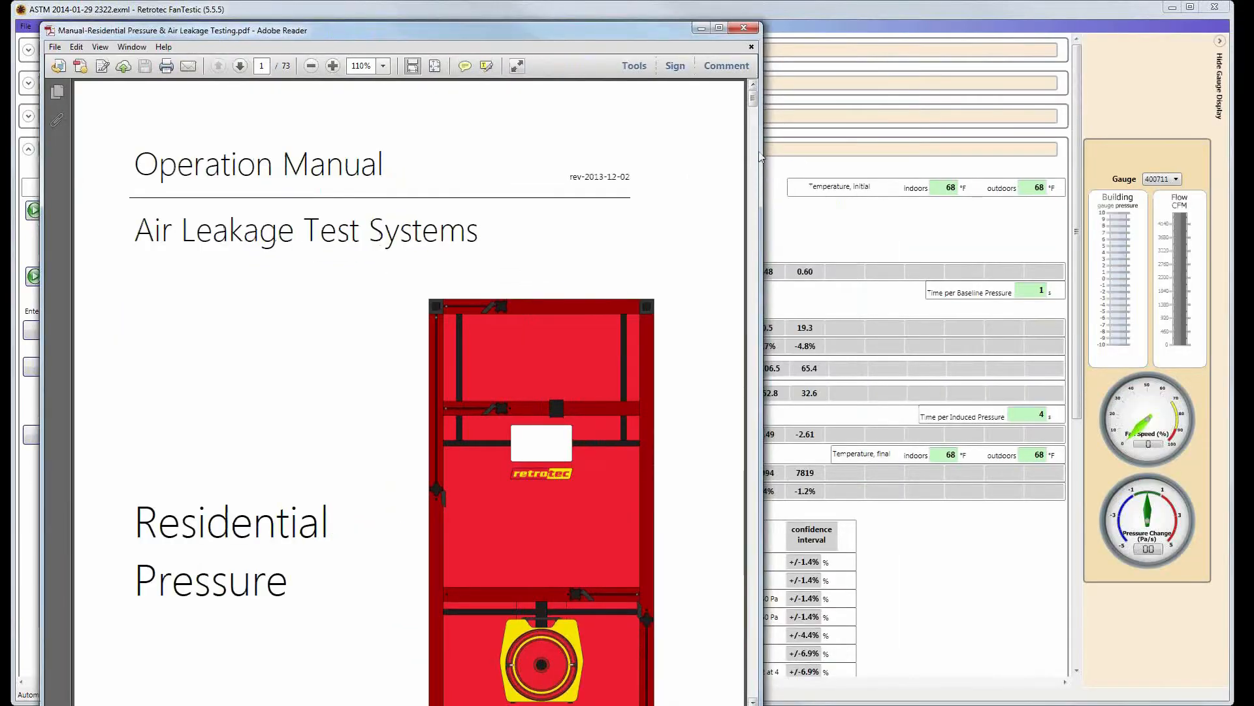
drag(754, 103, 784, 435)
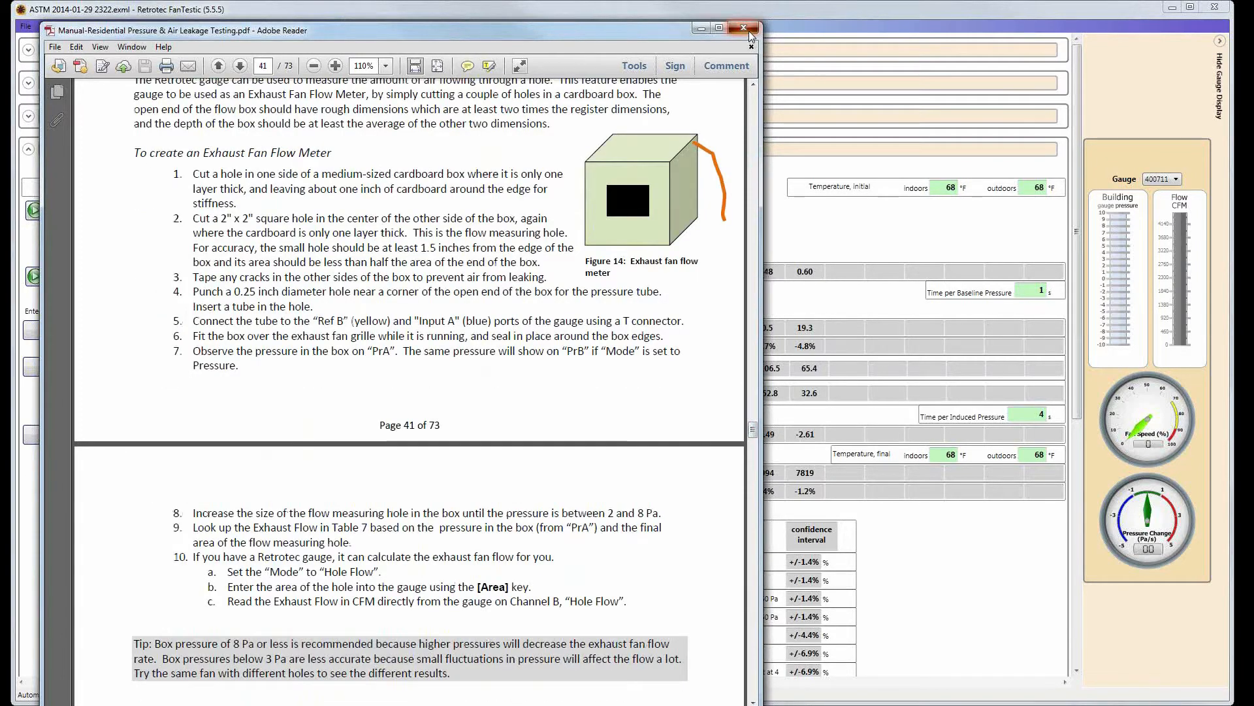
click(750, 31)
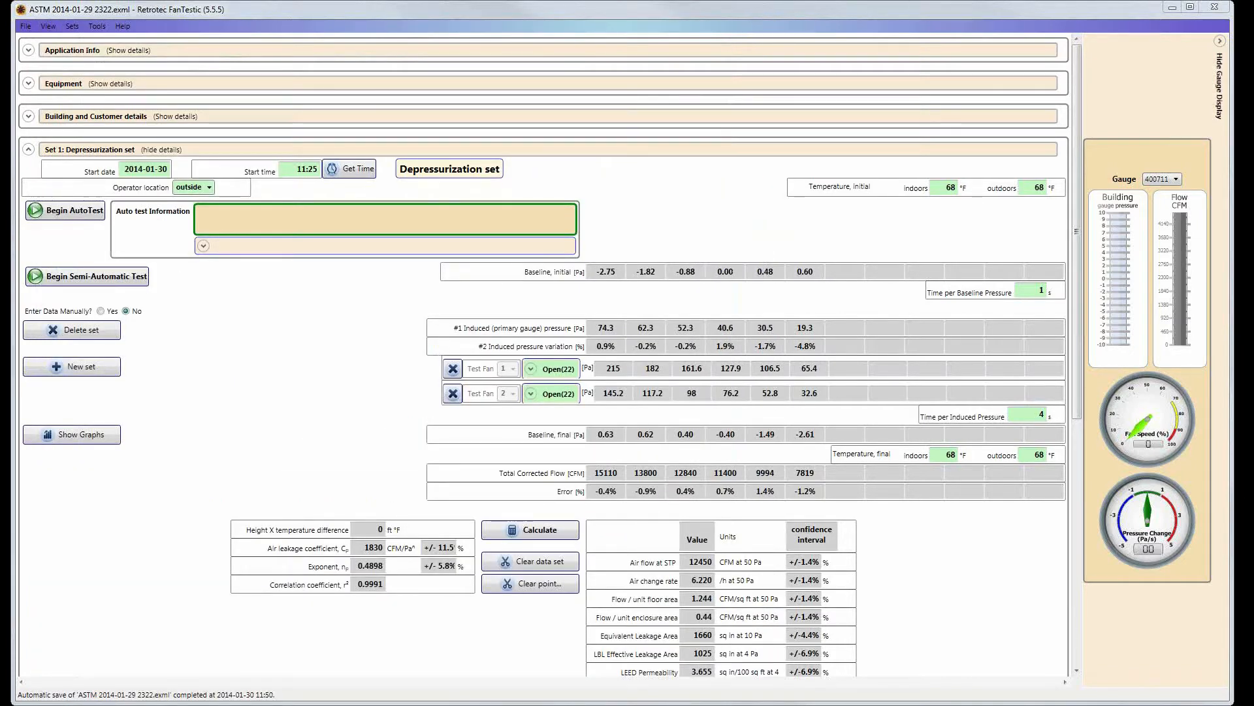
Skim the DM32 Configurator manual as far as the Firmware Update figure on page 5, and close it.
drag(1253, 43, 468, 25)
drag(798, 94, 798, 104)
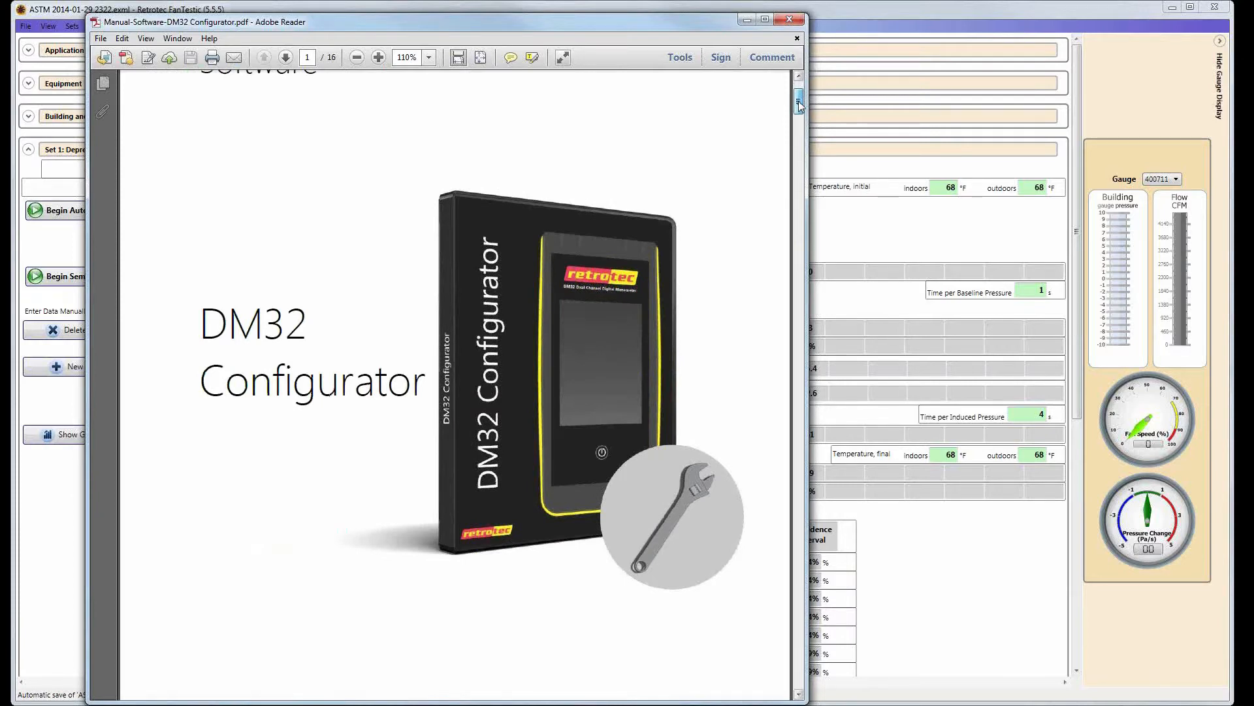
drag(798, 104, 798, 268)
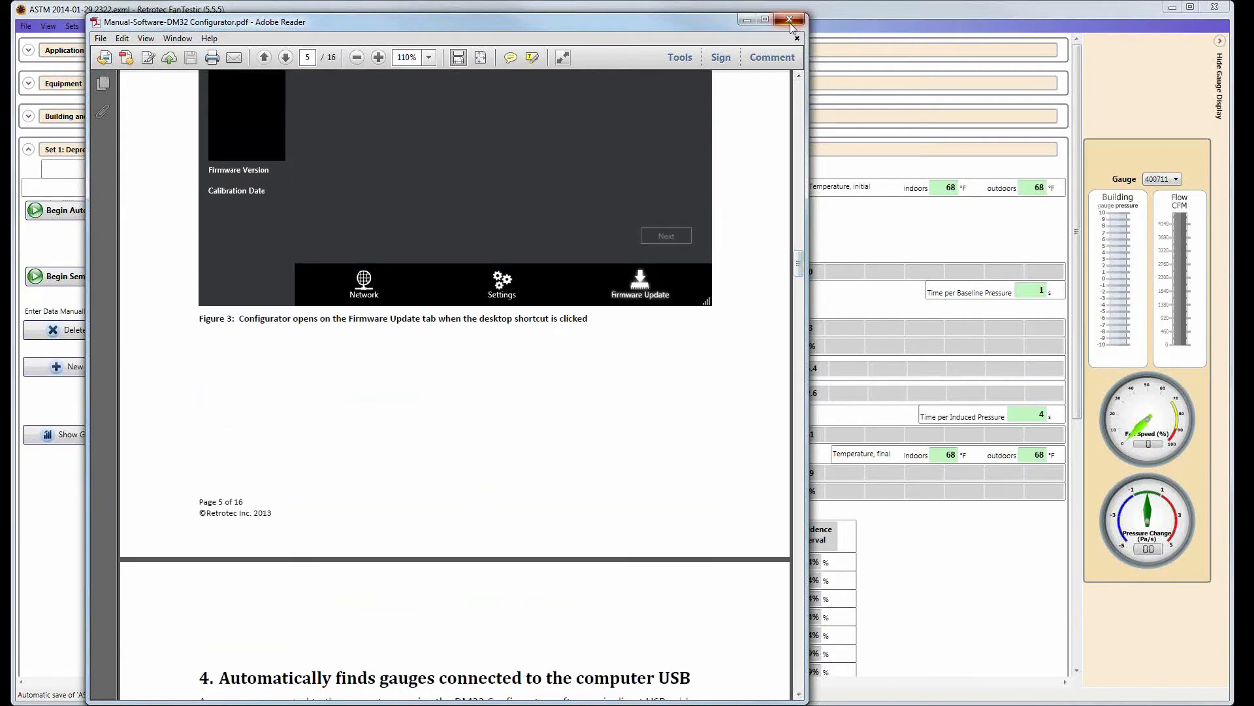
click(790, 22)
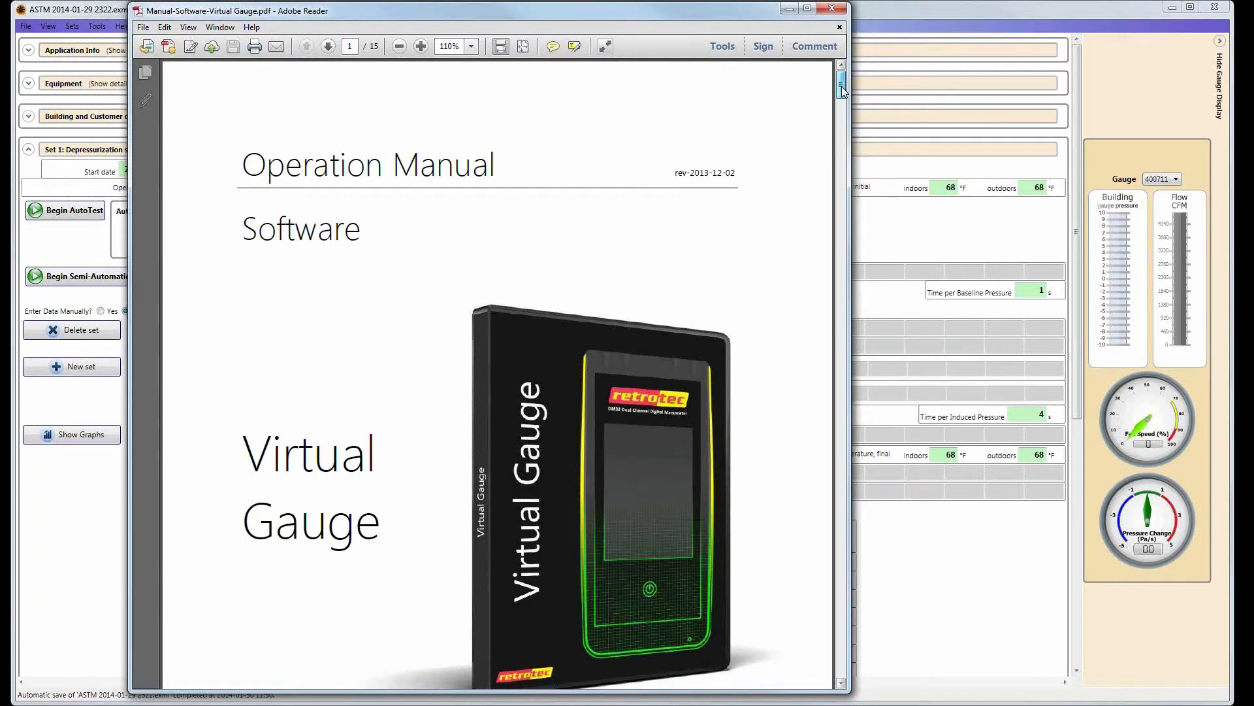
Skim the Virtual Gauge manual from its cover through starting the software to the gauge simulator pages, and close it.
drag(841, 86, 848, 379)
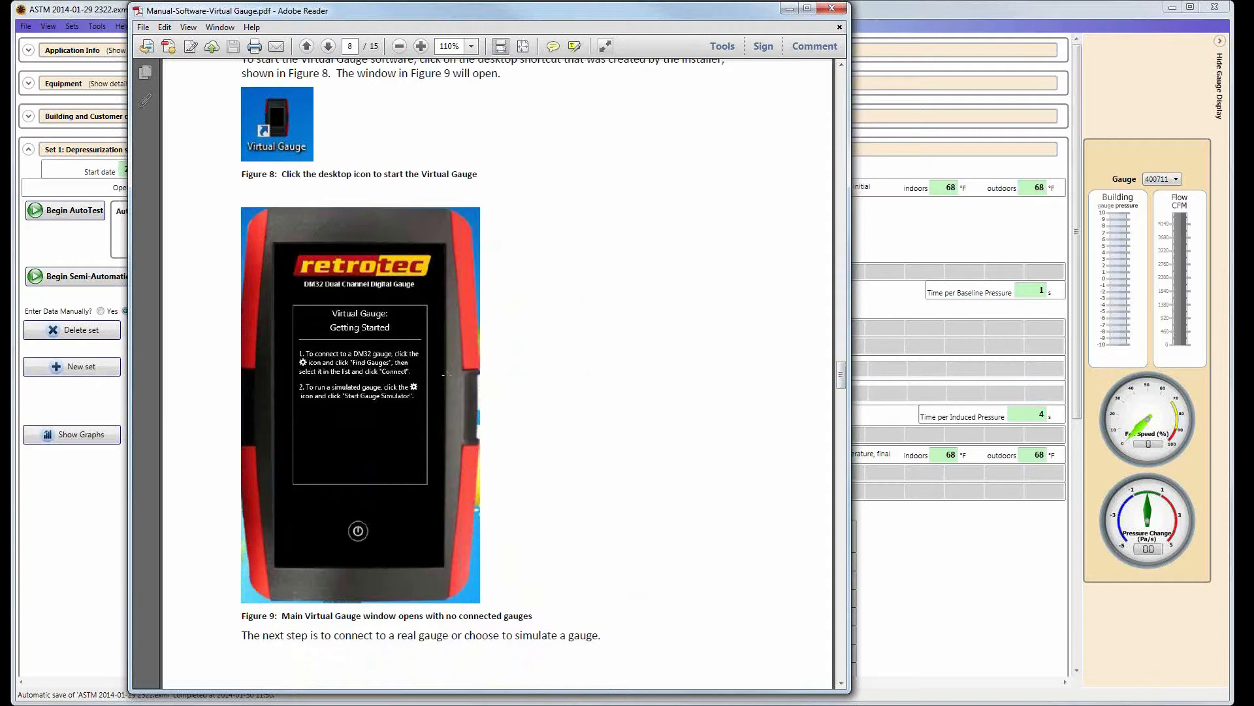
drag(840, 376, 846, 604)
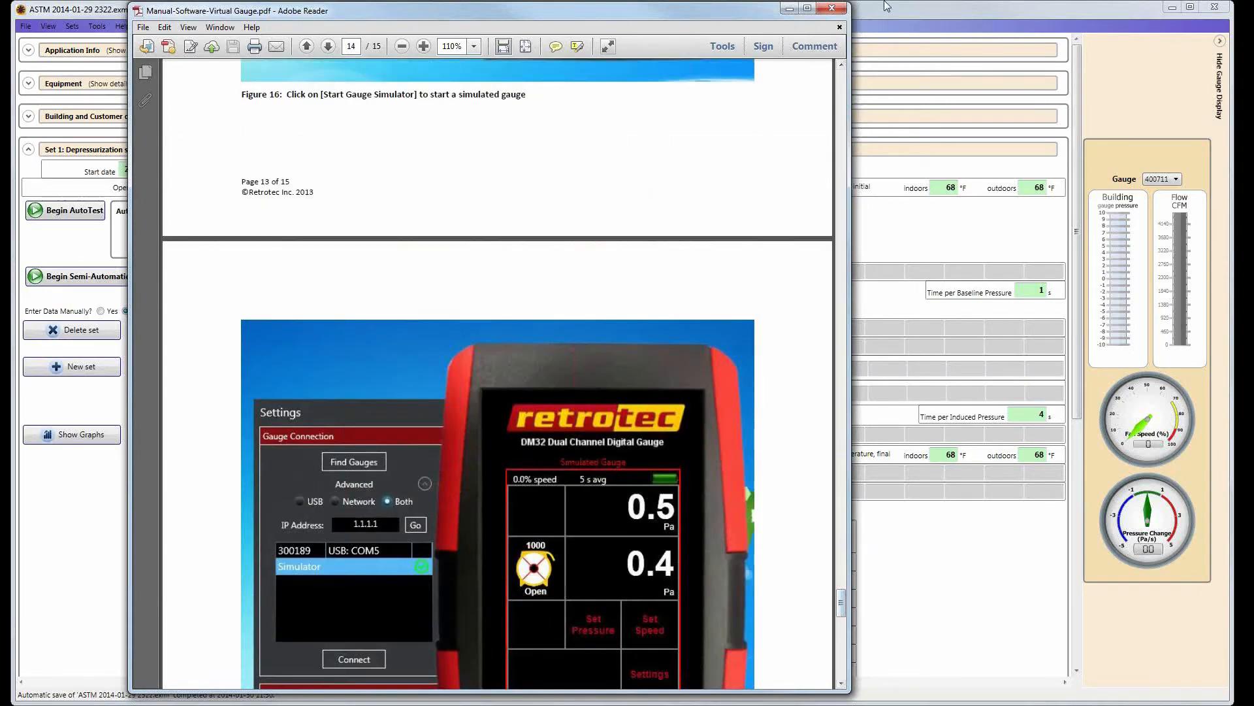
click(837, 13)
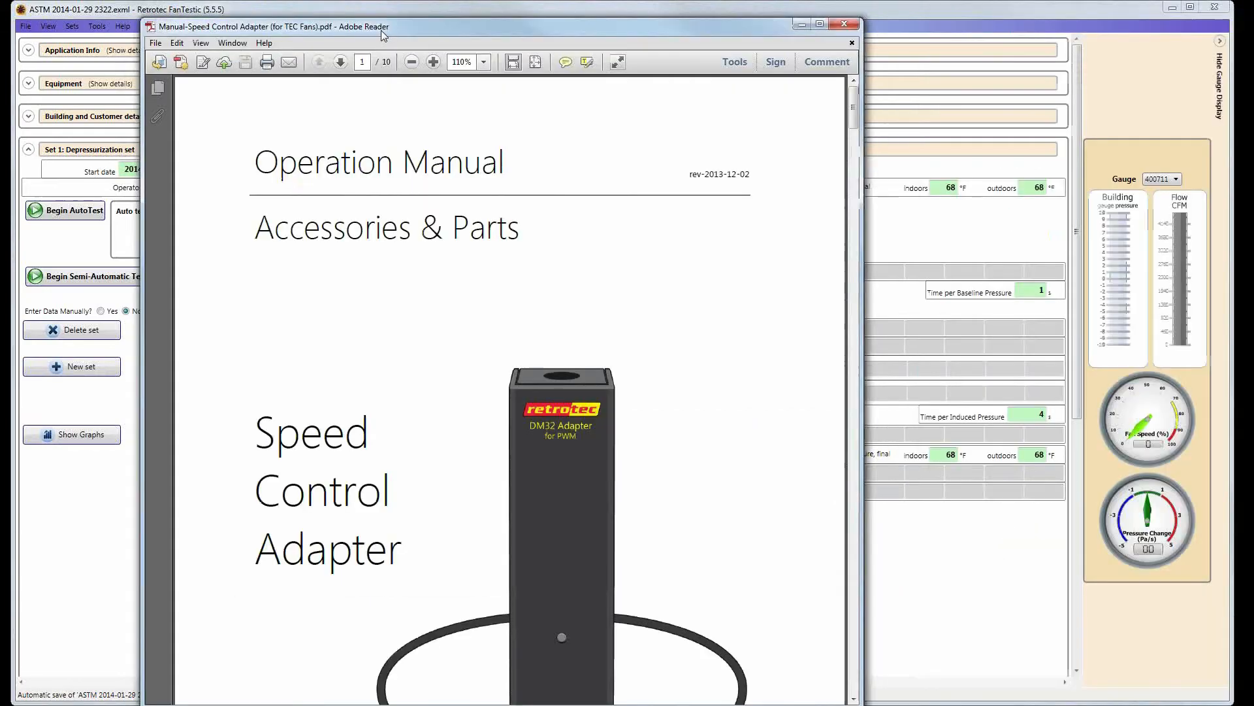
Read the Overview of the Speed Control Adapter manual on controlling TEC fans with a Retrotec gauge, and close it.
drag(384, 35, 303, 32)
scroll(568, 324, down, 10)
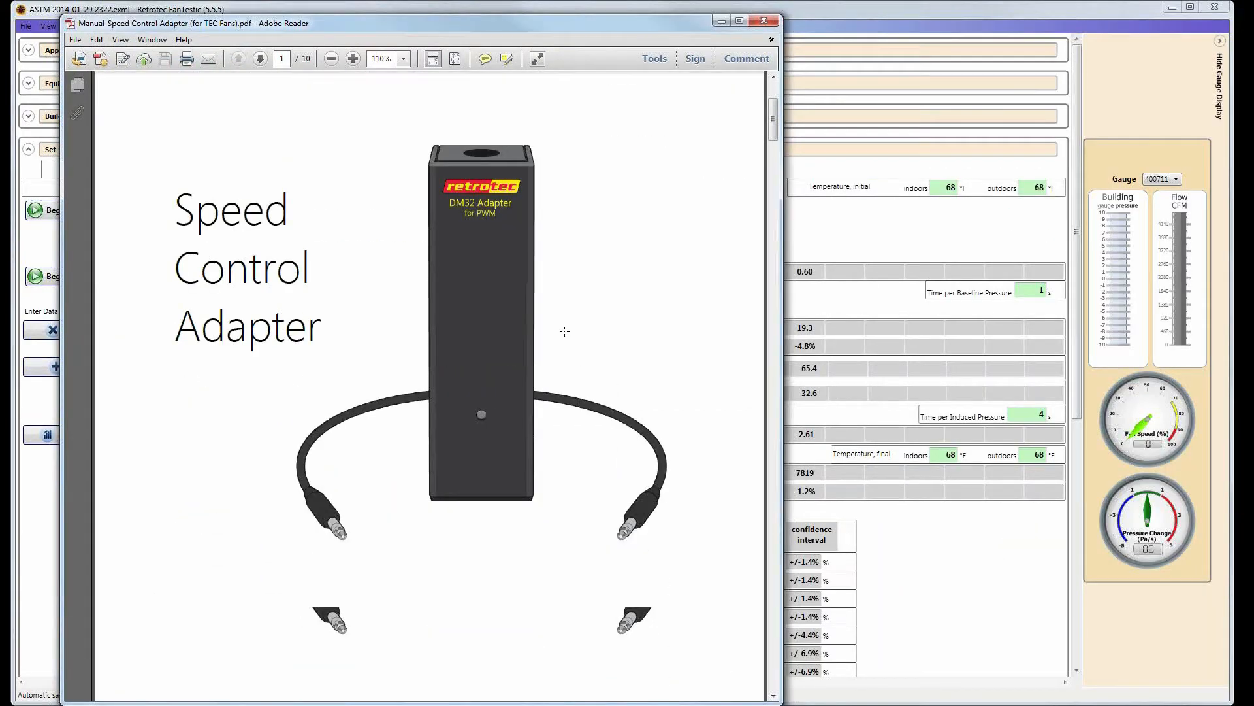
scroll(583, 317, down, 15)
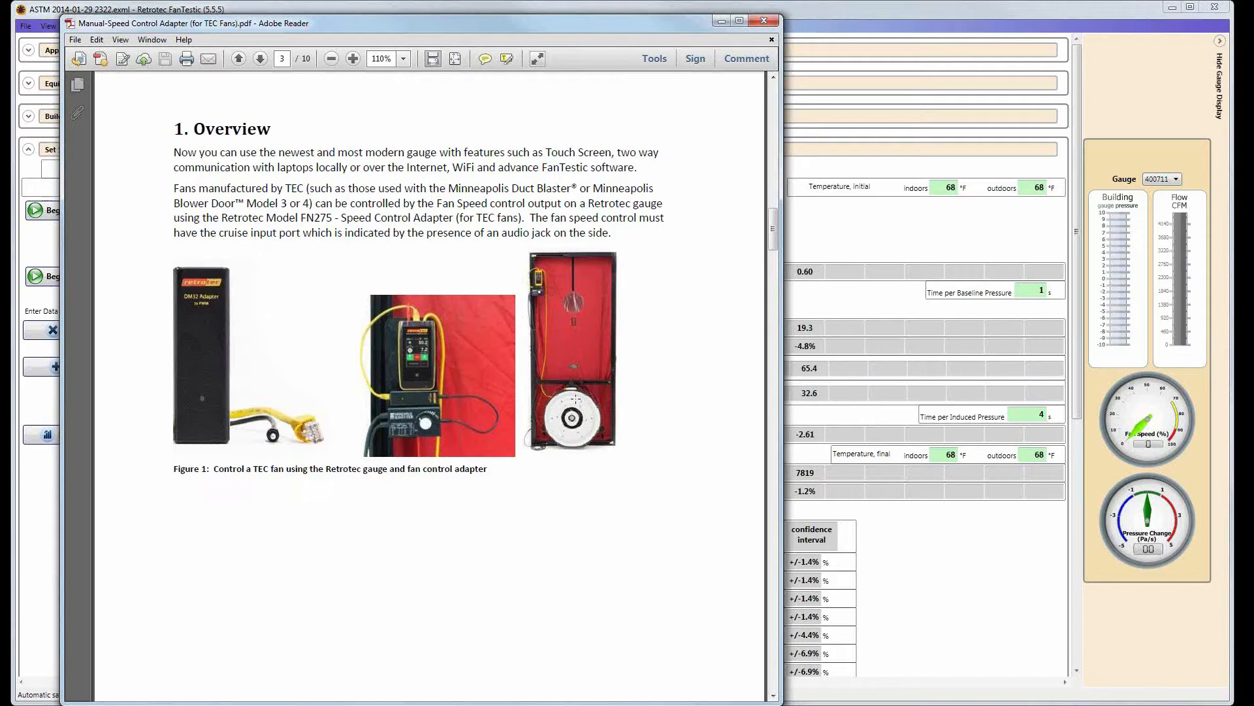
click(764, 21)
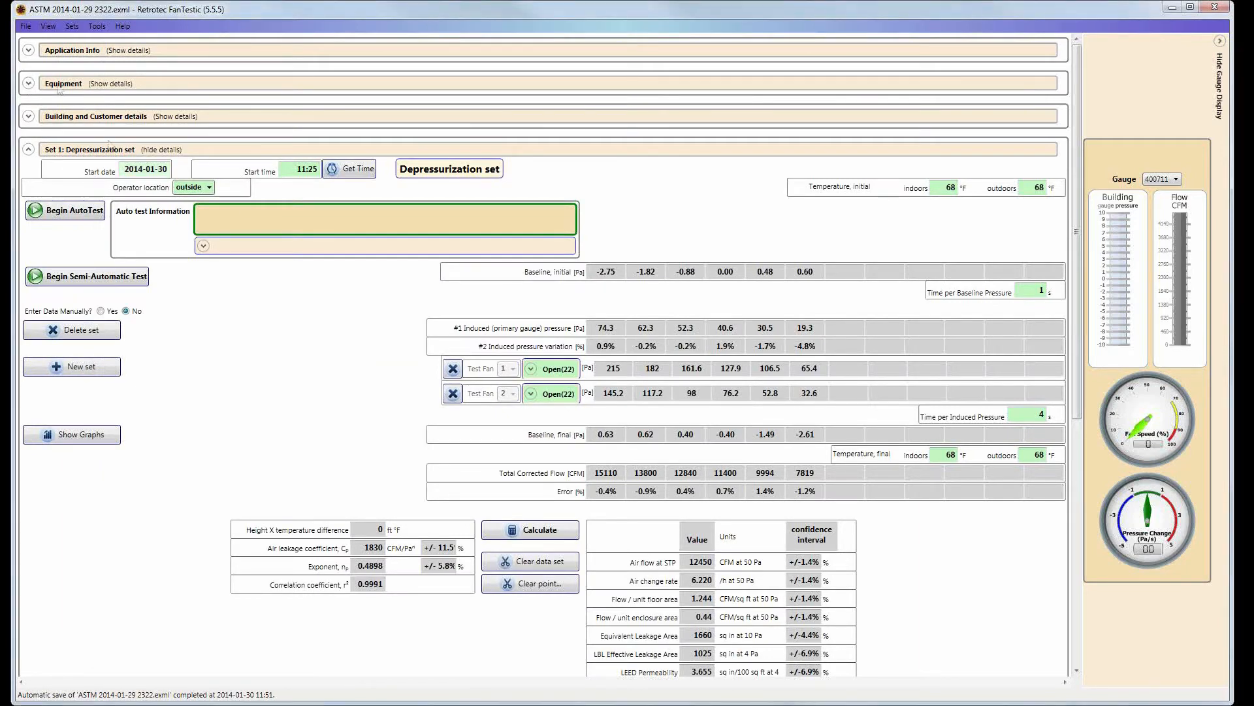
Show the equipment details, look through the fan models offered for test fan #2 and close the list without choosing one.
click(30, 84)
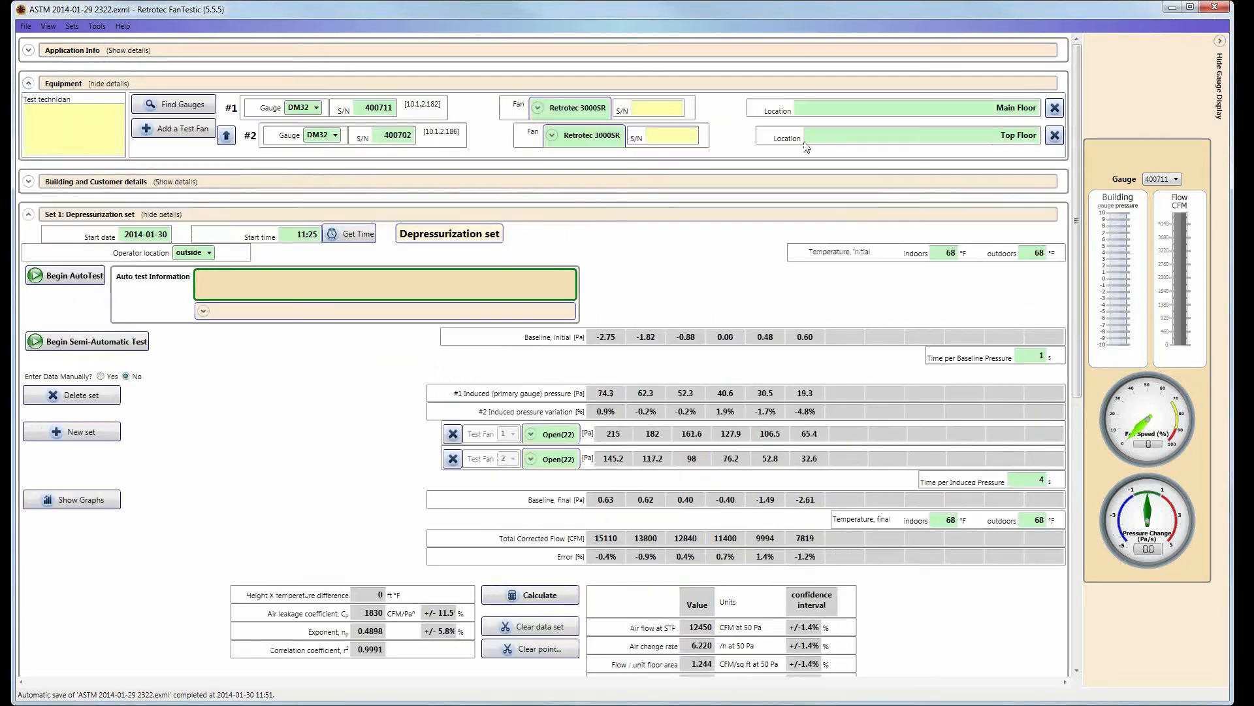
click(589, 139)
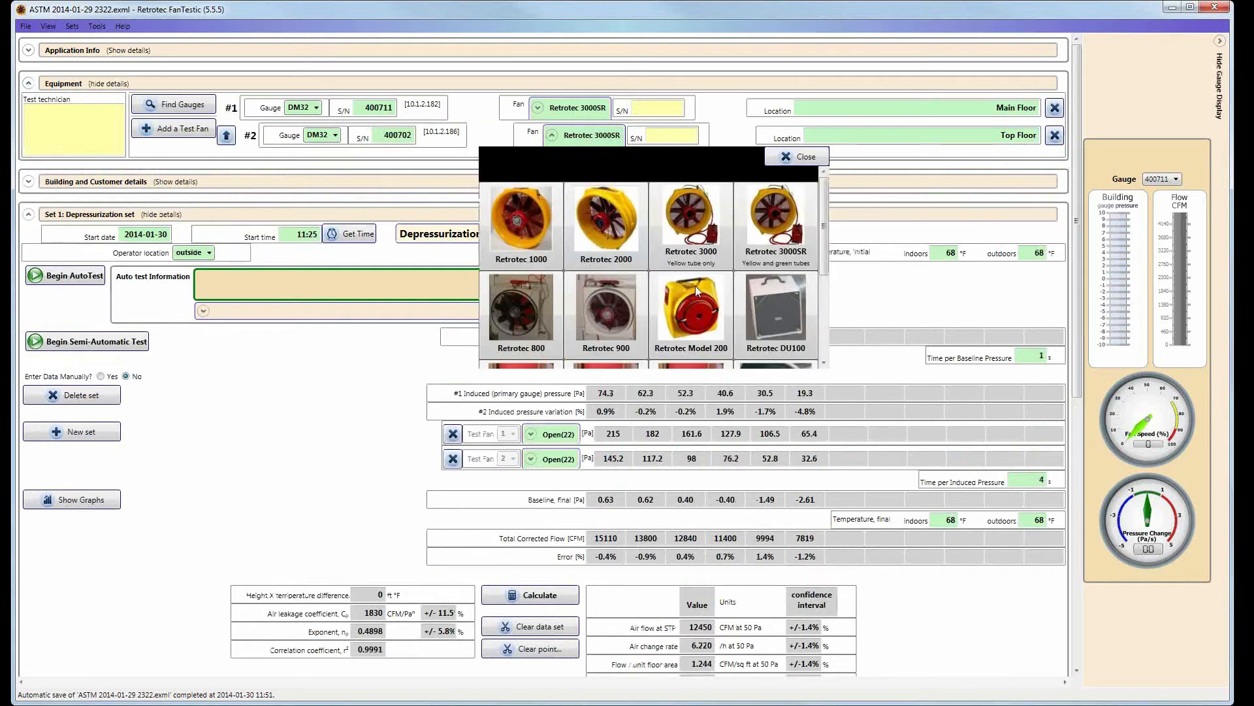
scroll(813, 266, down, 1)
scroll(806, 295, down, 2)
scroll(801, 260, up, 3)
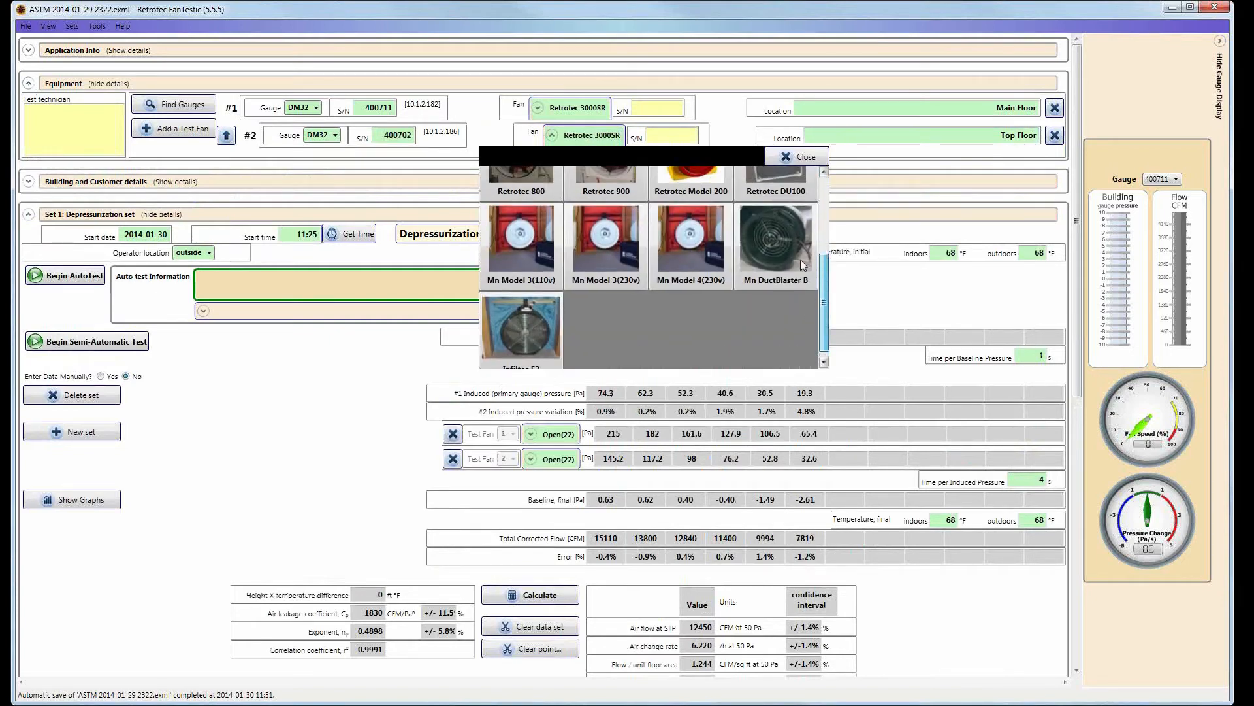
click(793, 158)
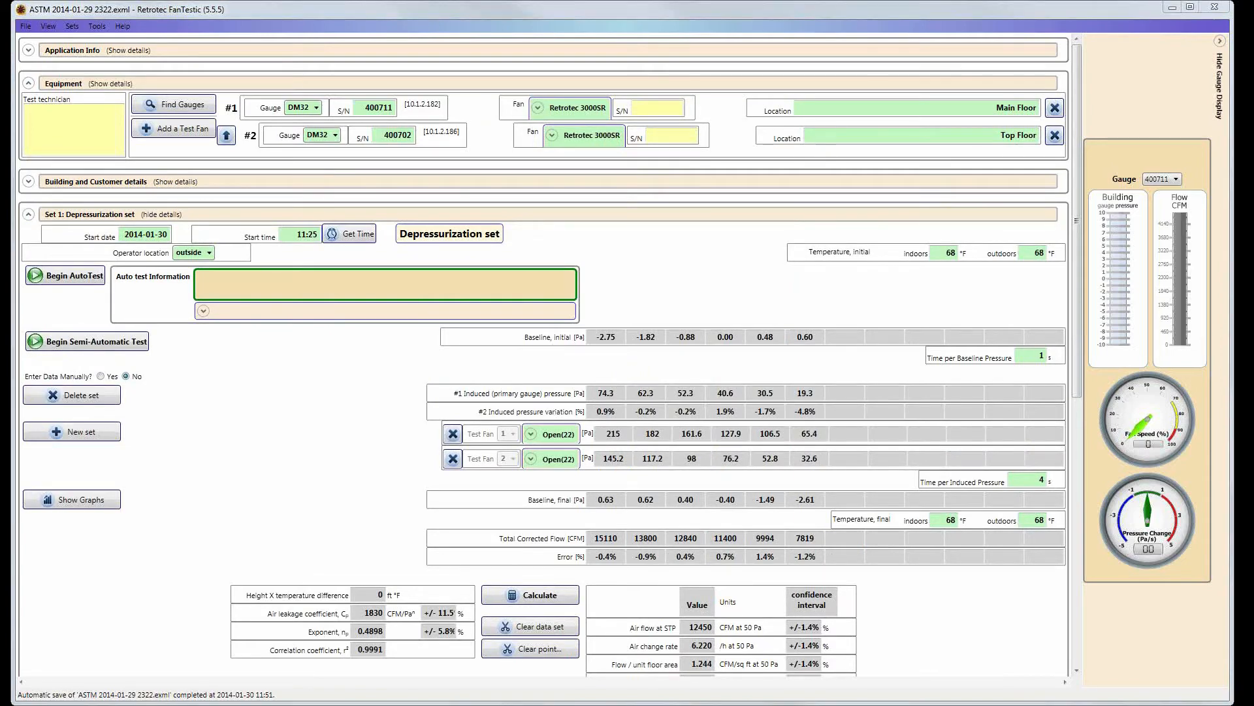
View and close the 3-Fan Quick Guide for MultiFanTestic, and look over the first page of the Blower Door QuickGuide.
drag(1253, 22, 218, 7)
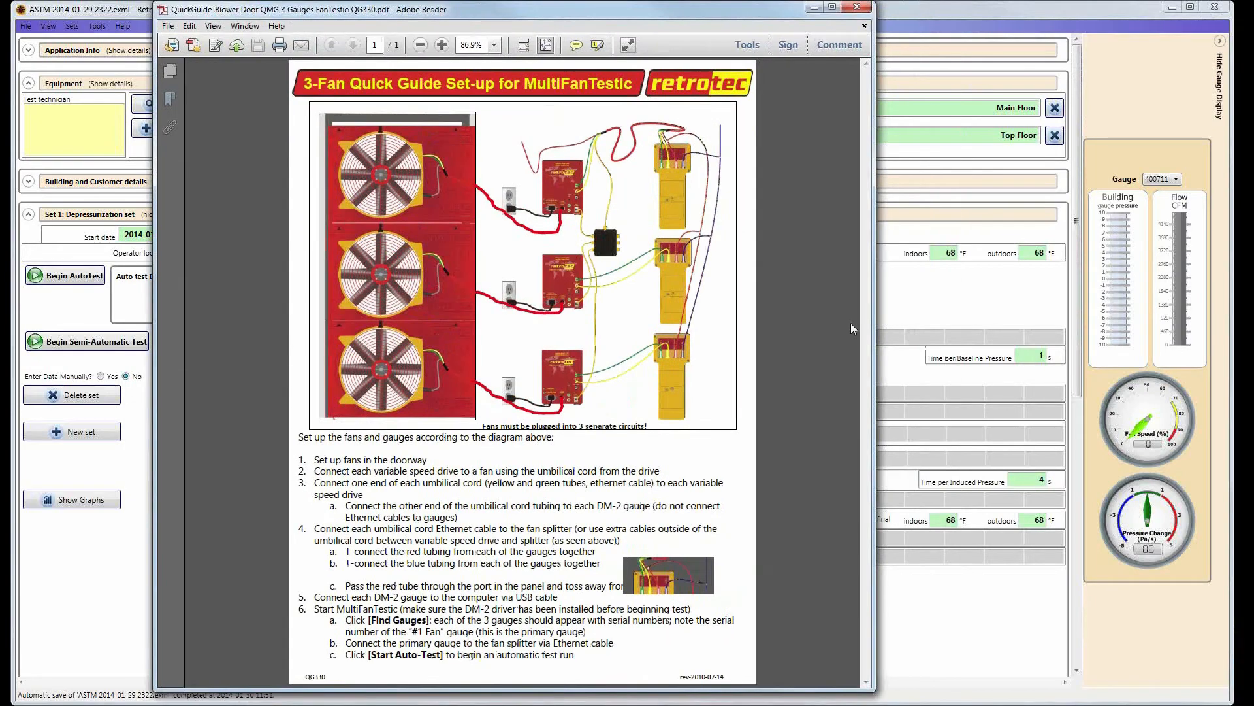
click(857, 8)
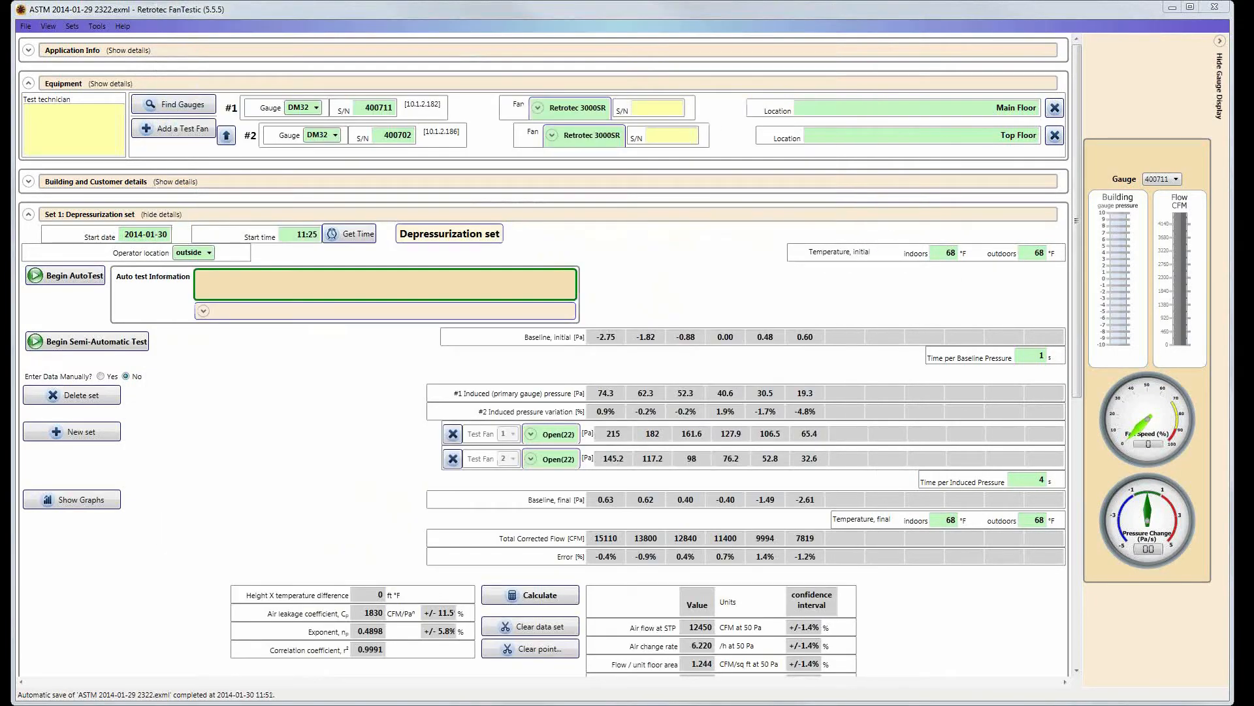
drag(1251, 29, 194, 28)
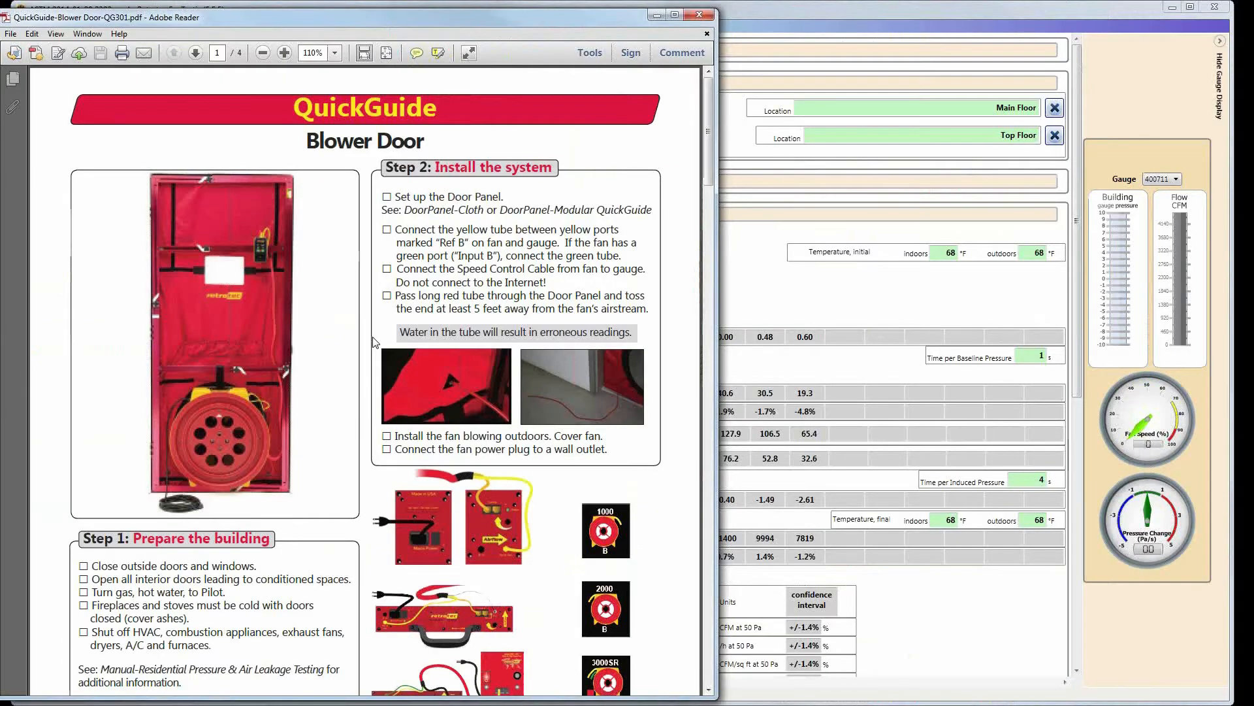
scroll(366, 335, down, 4)
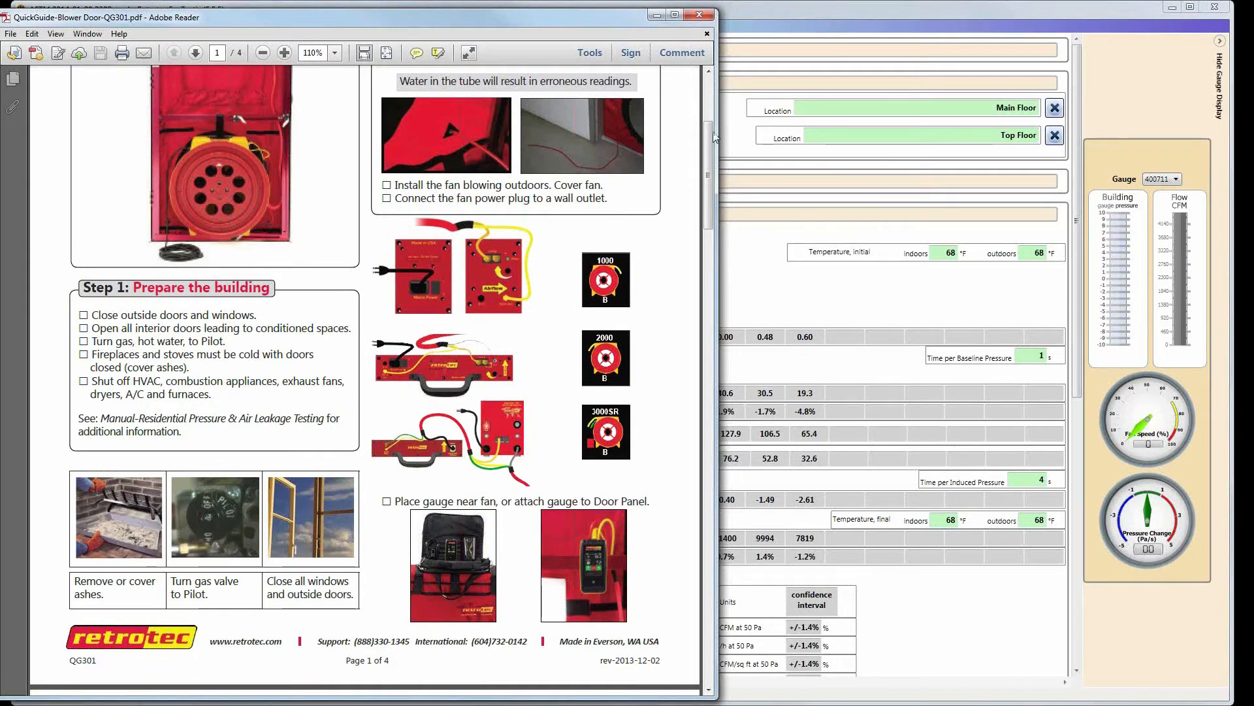
drag(706, 143, 709, 95)
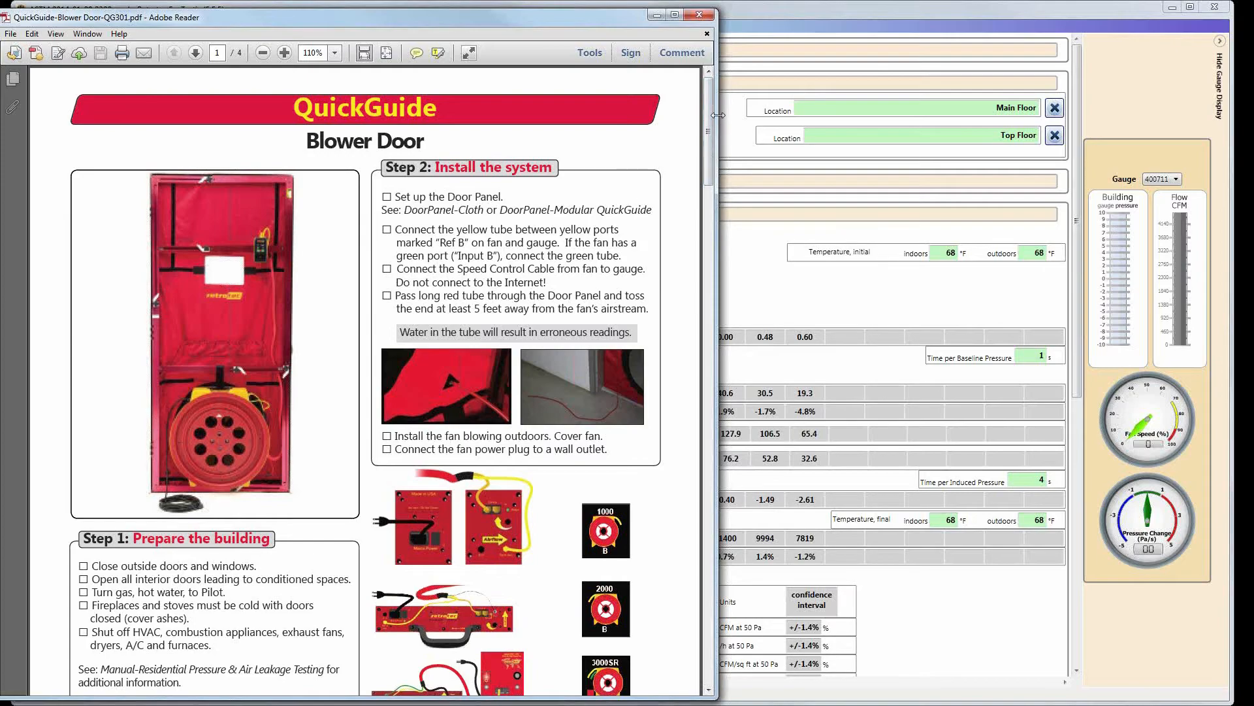
Read the Blower Door QuickGuide's depressurization test, gauge setup and desired-results steps in the enlarged window, and close the guide.
scroll(812, 377, down, 3)
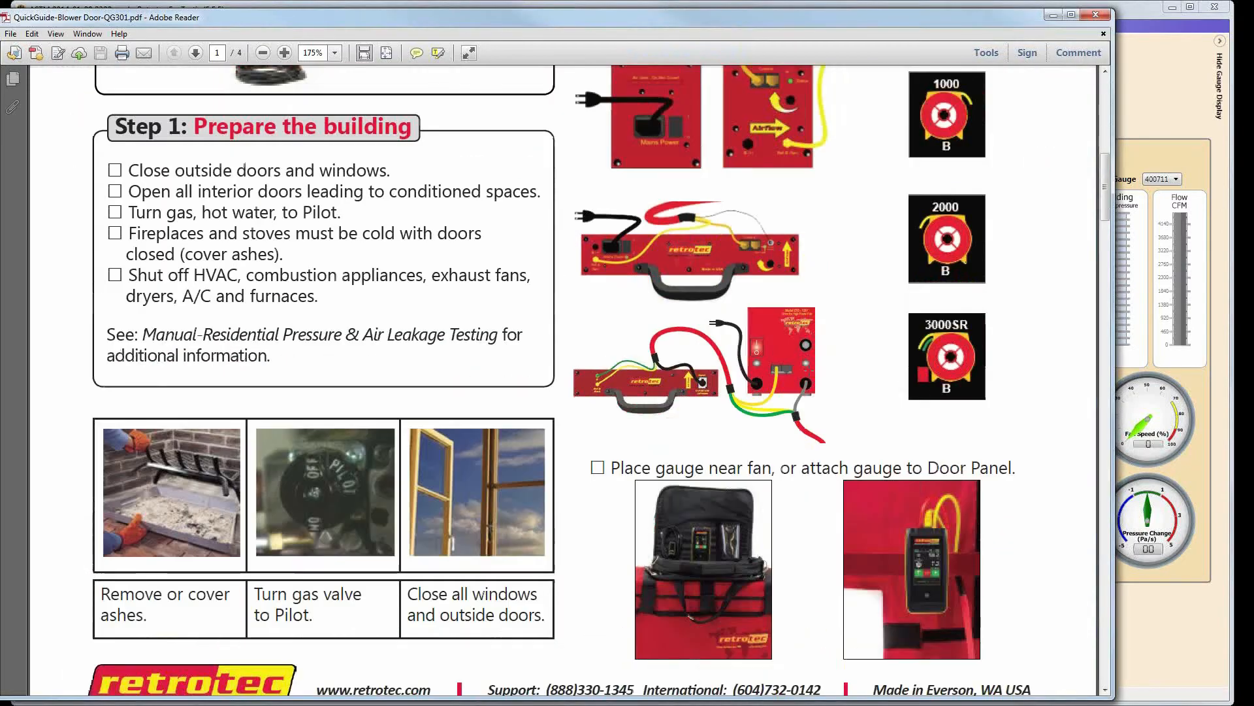
scroll(810, 373, down, 2)
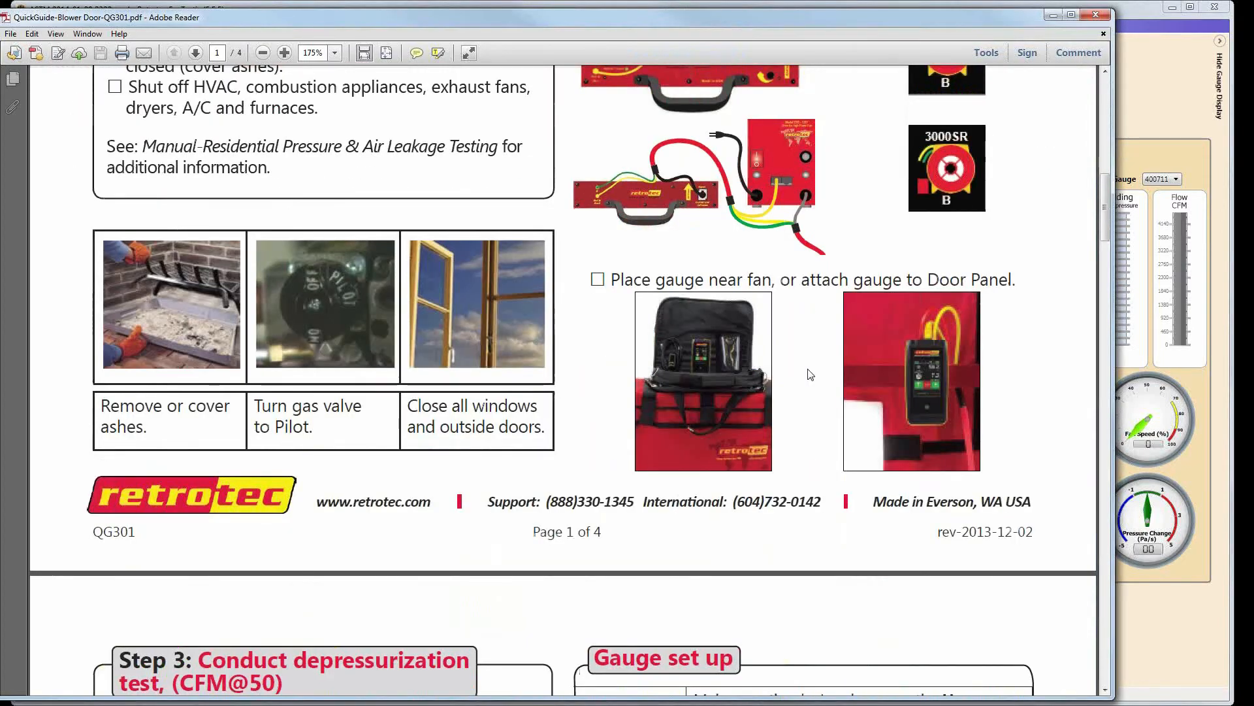
scroll(810, 374, down, 3)
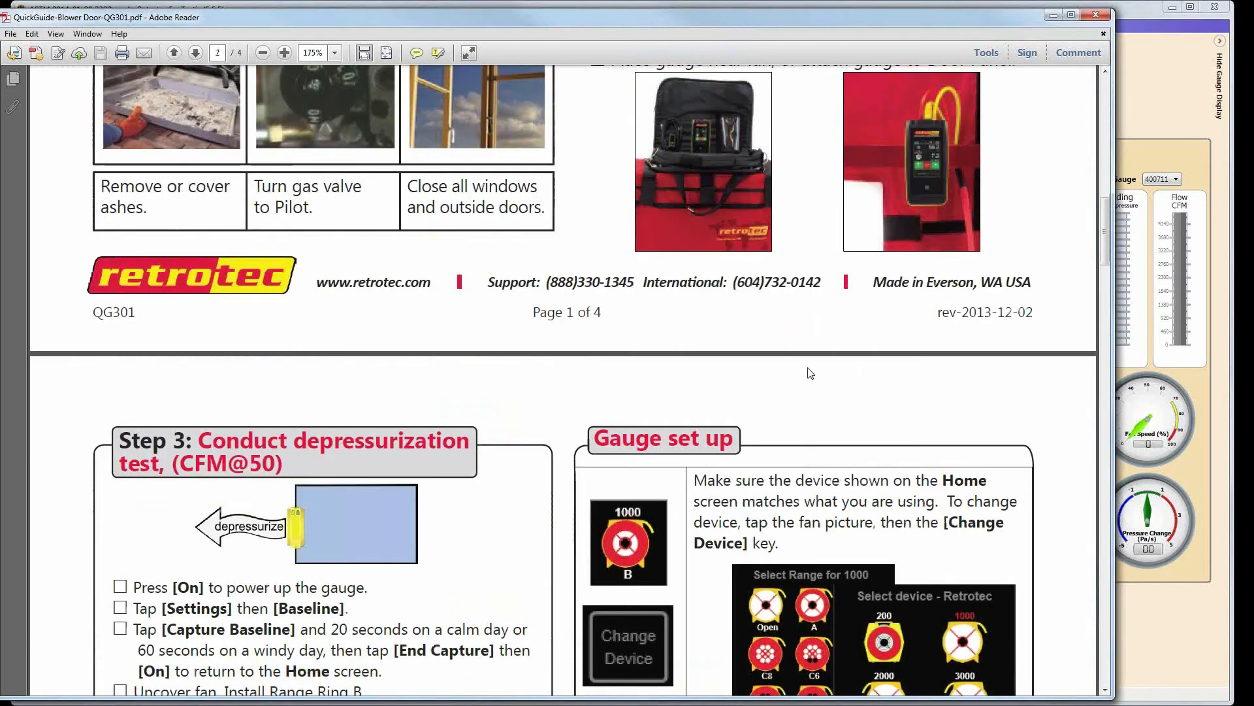
scroll(811, 374, down, 4)
scroll(805, 368, down, 4)
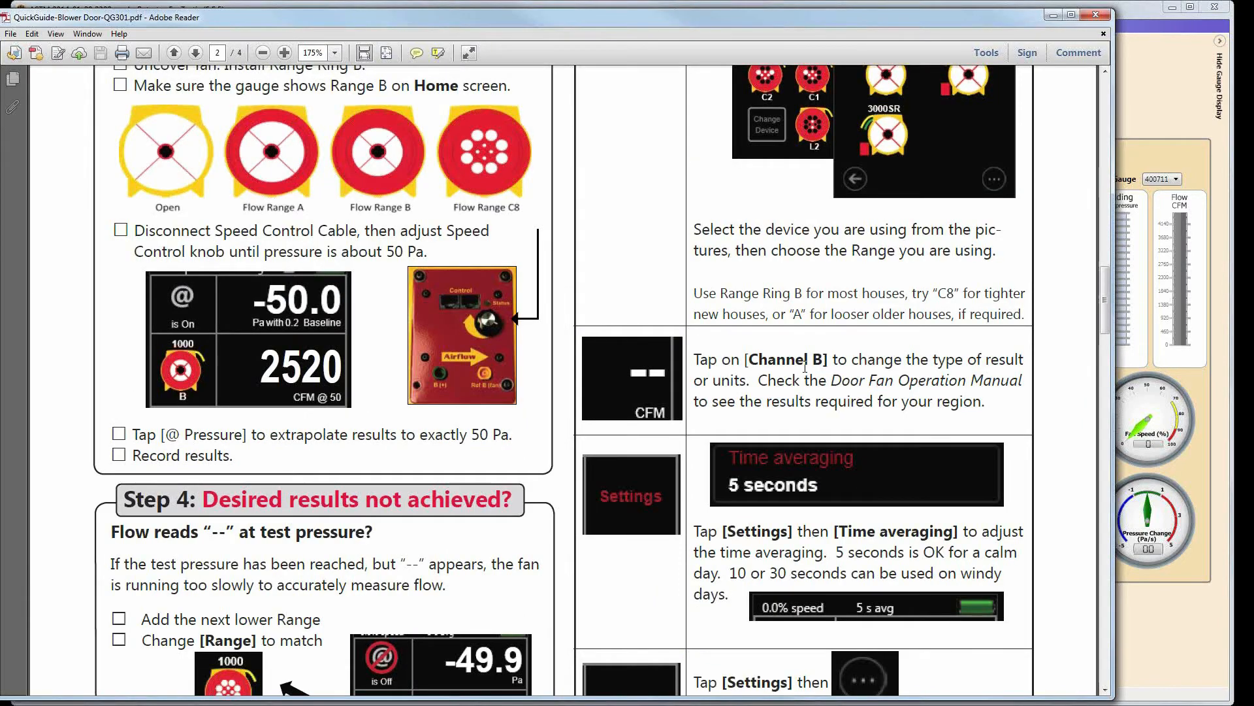
scroll(805, 368, down, 5)
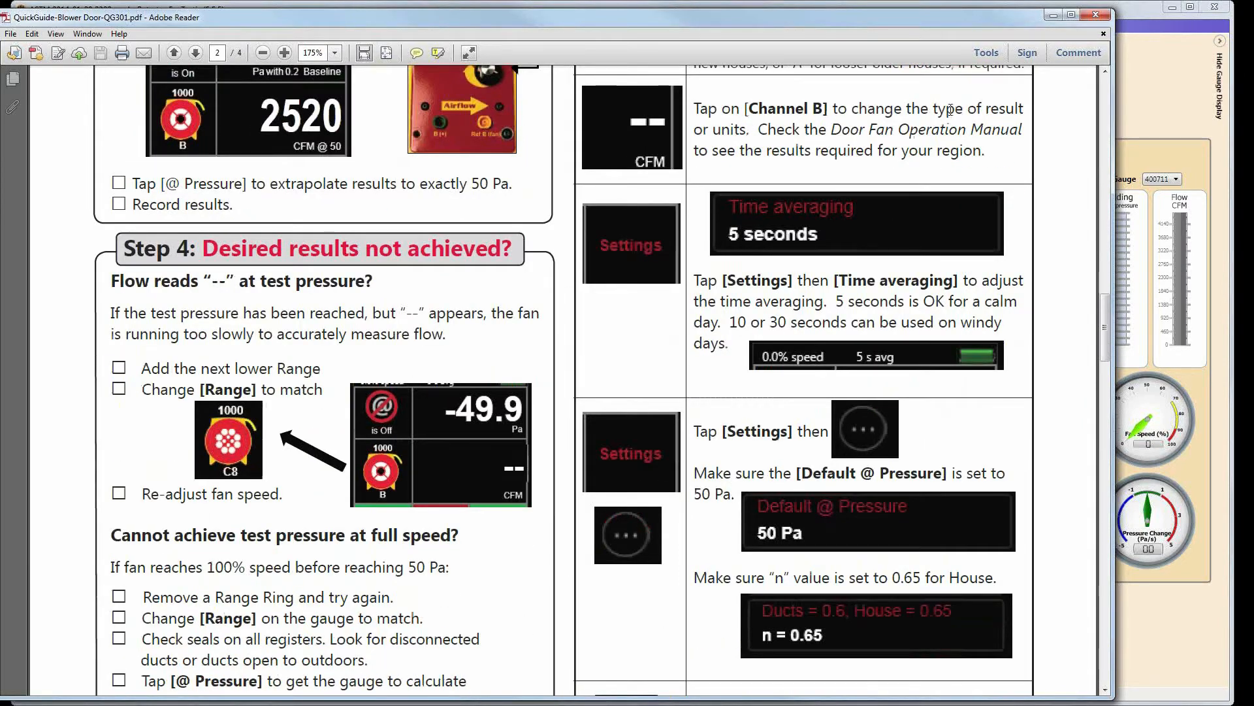
click(1095, 14)
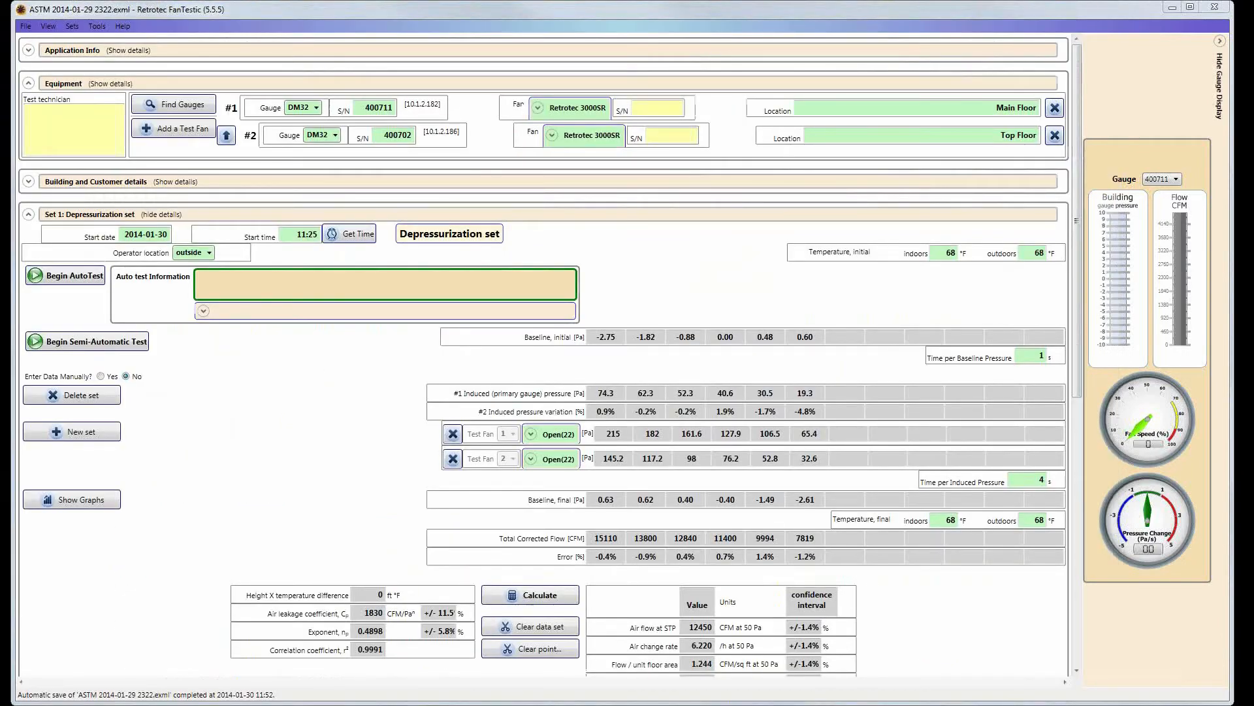
Look through the QG160 gauge quick guide's pages on connections, range, results, area and volume and running a test, and close it.
drag(1253, 37, 411, 47)
scroll(541, 341, down, 3)
scroll(541, 341, up, 5)
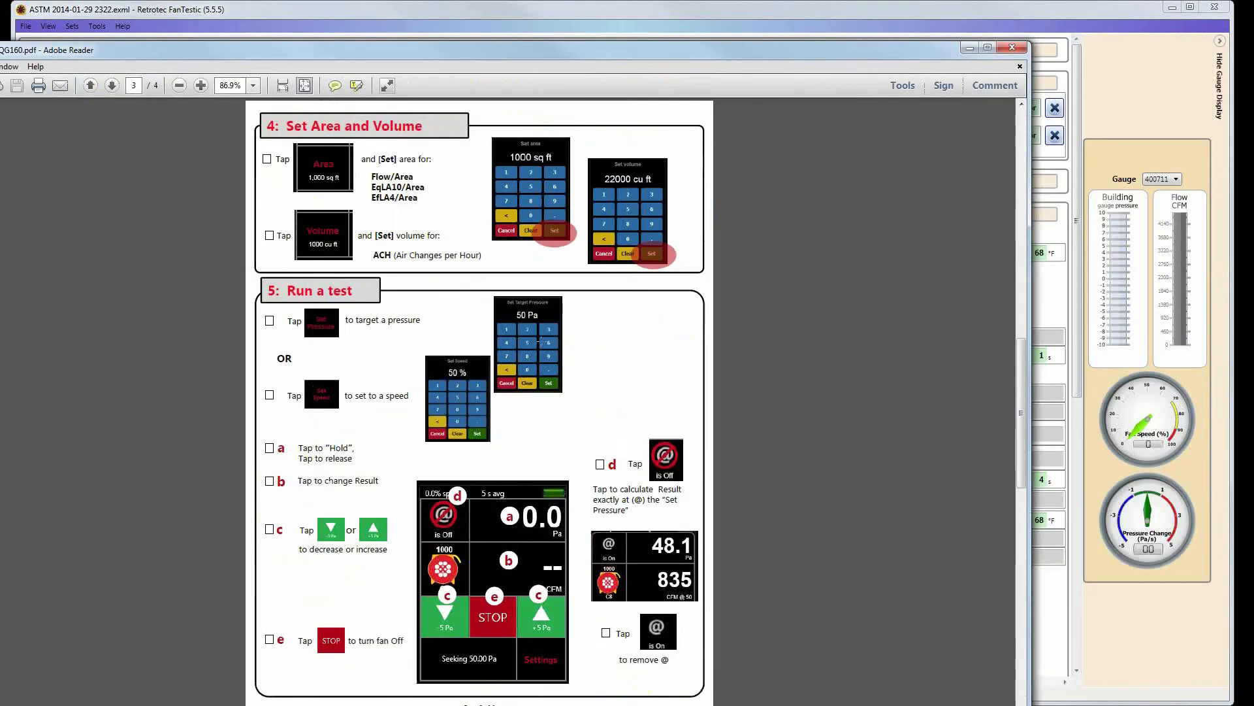
click(1012, 48)
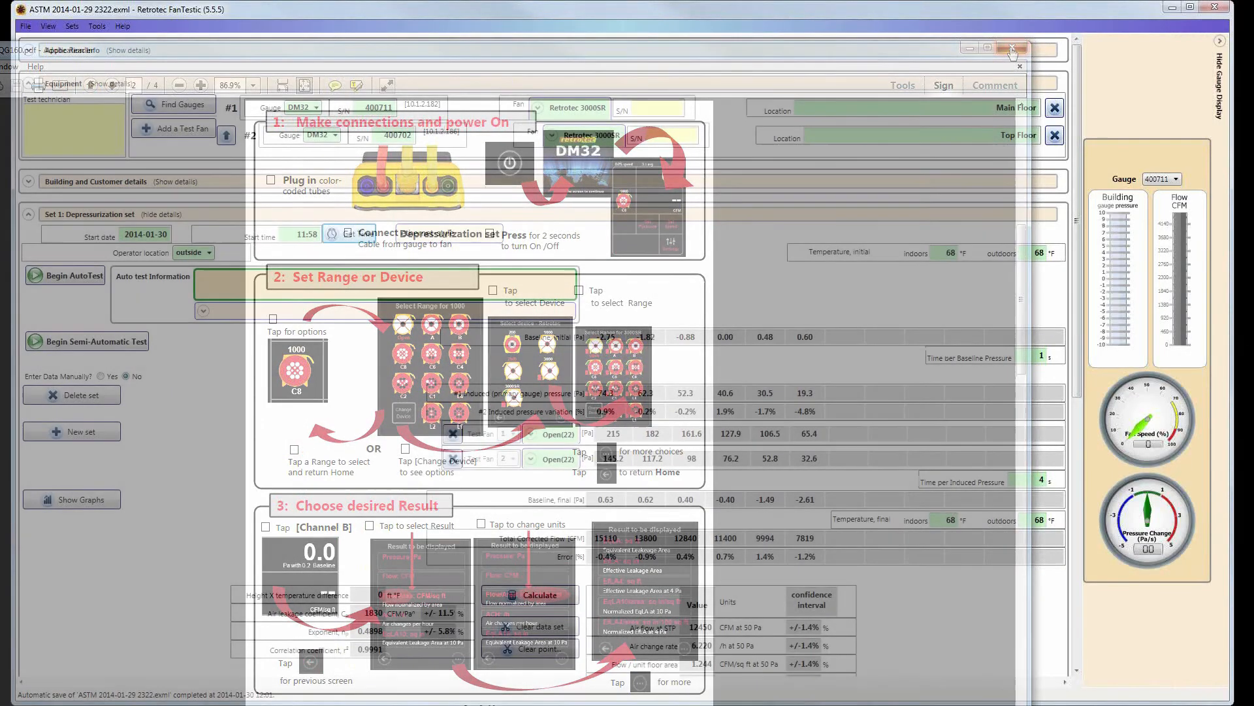